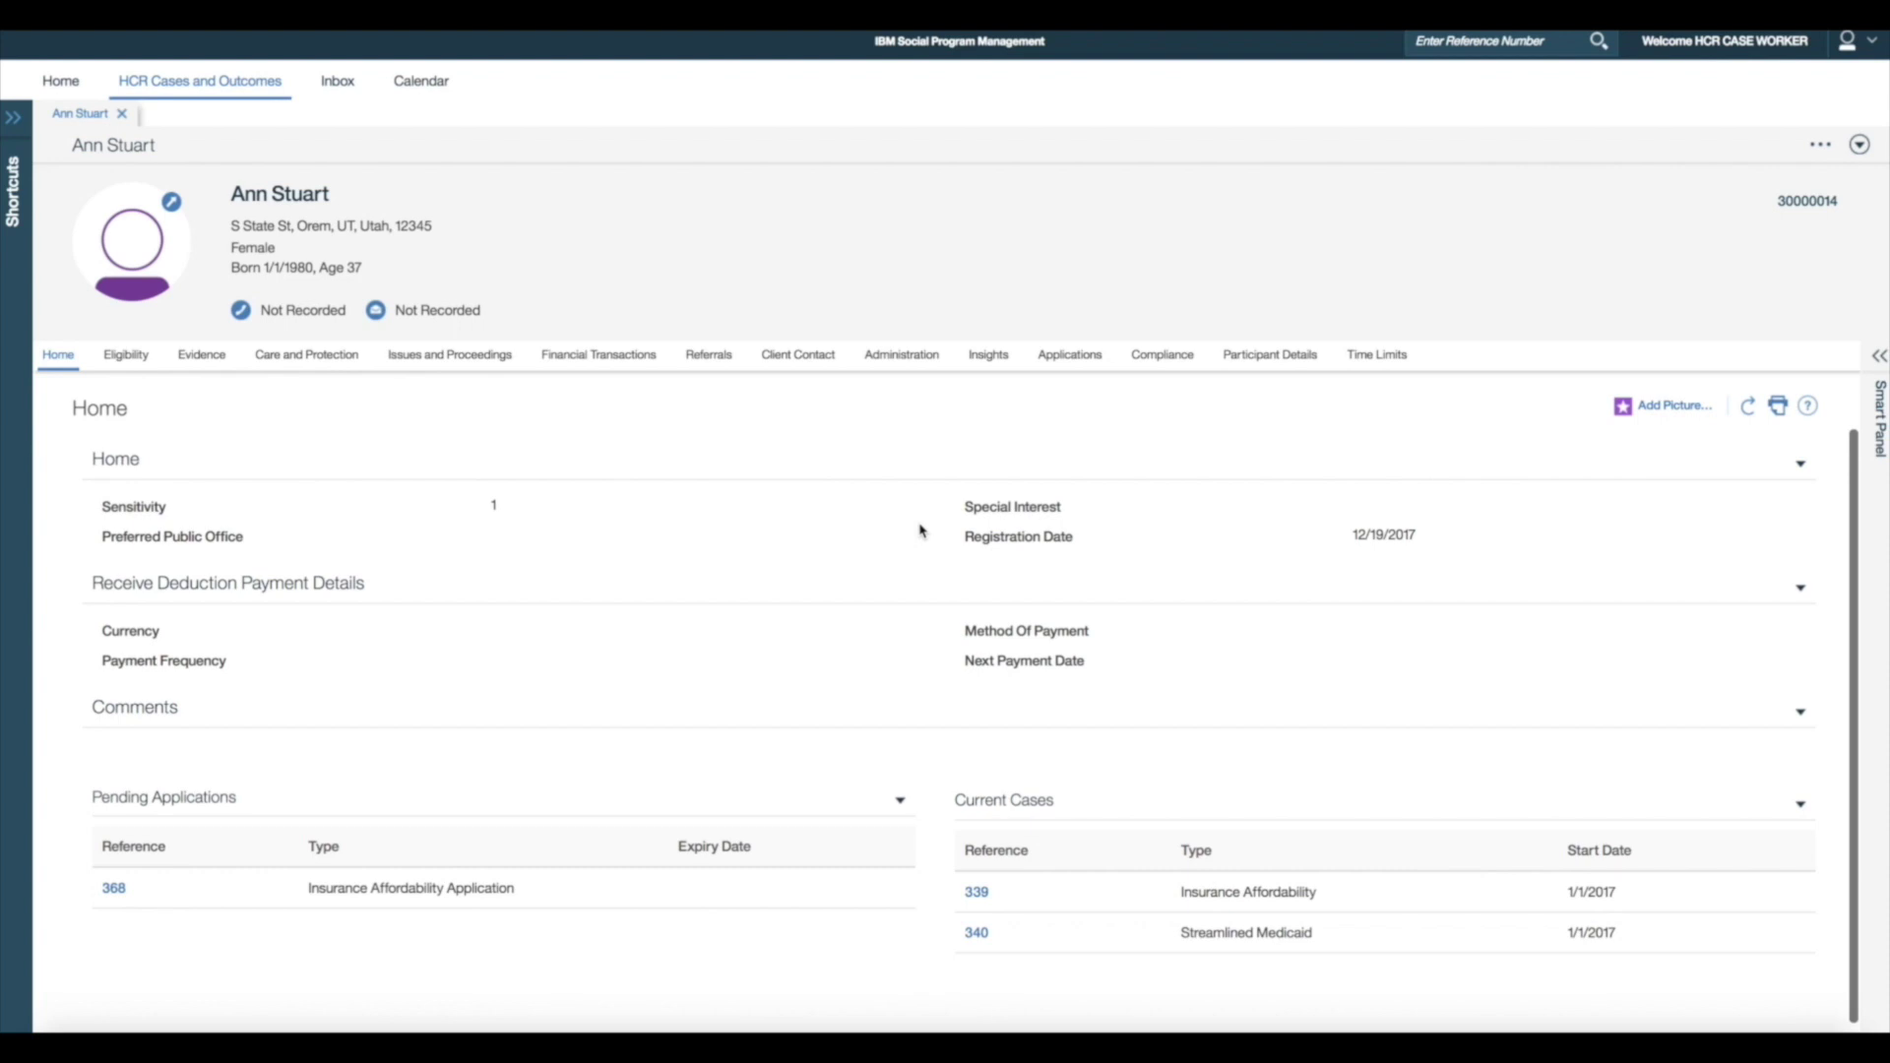
- Open the client's pending Insurance Affordability Application and show the details of its income evidence
left_click(114, 889)
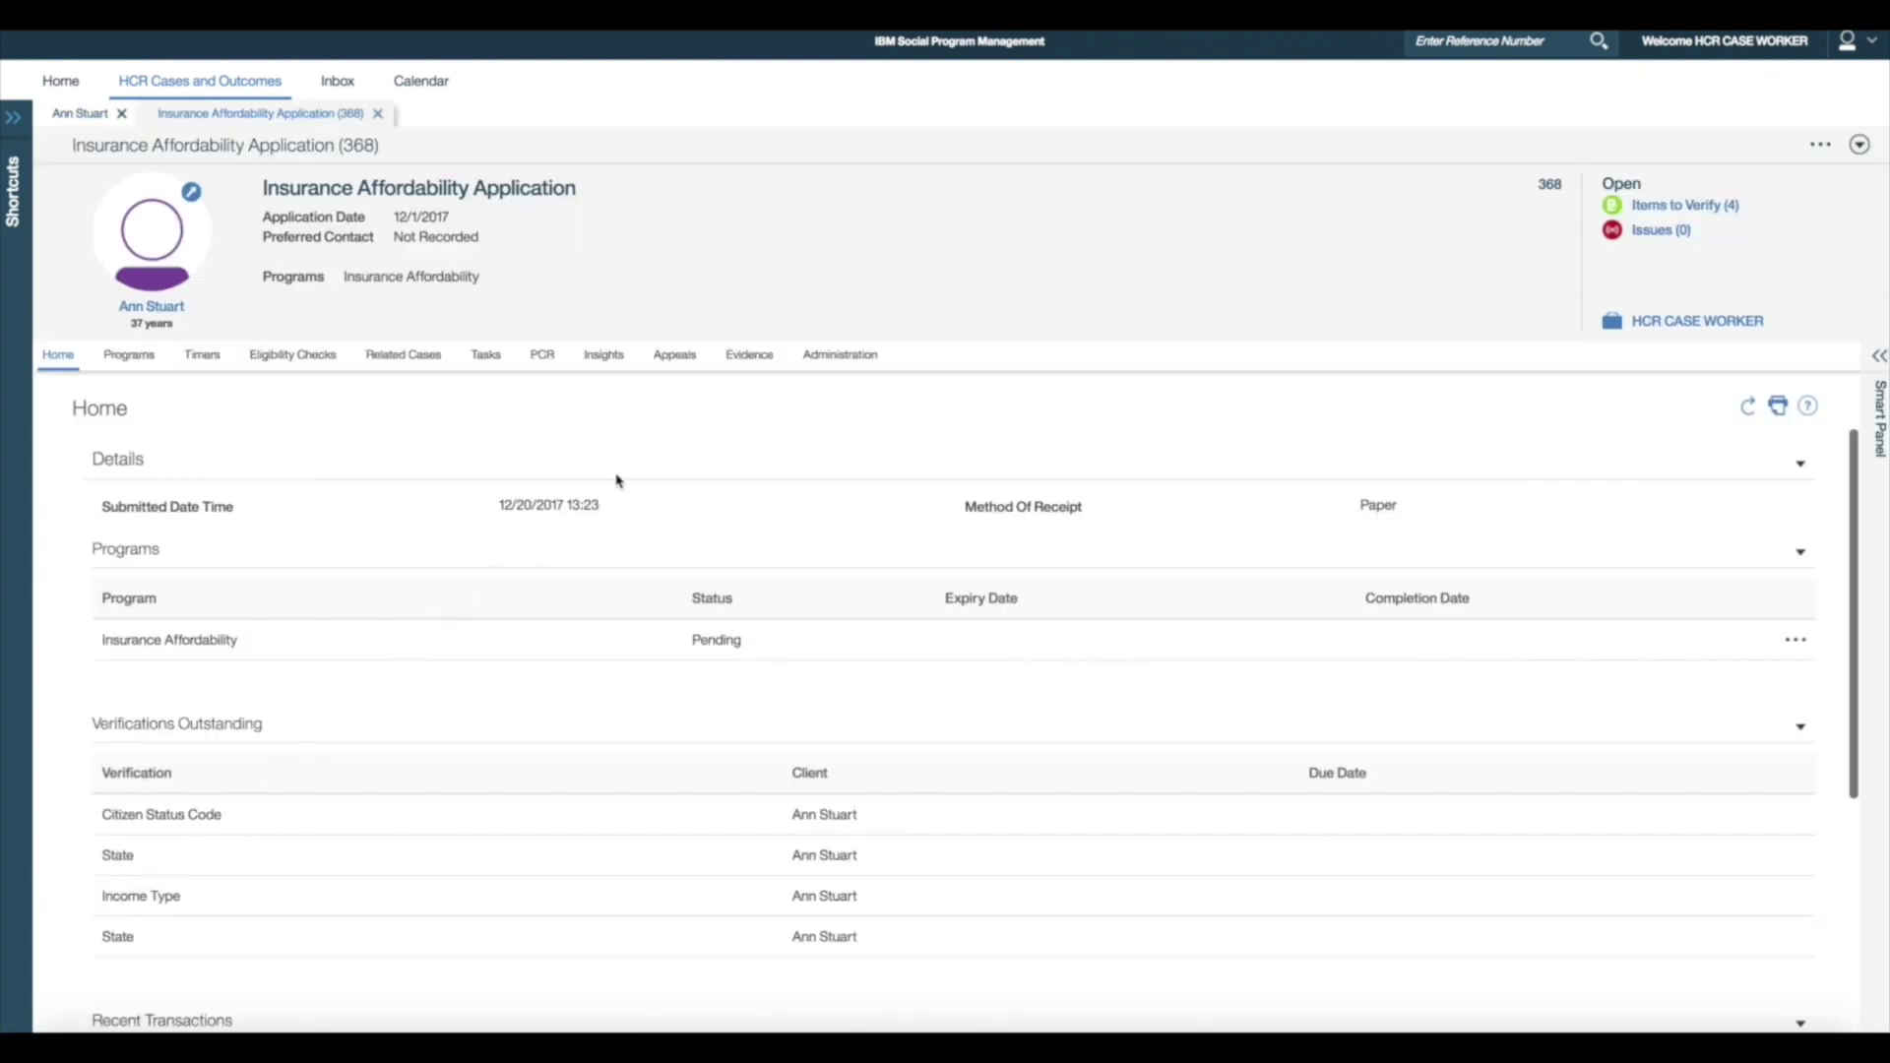
left_click(745, 359)
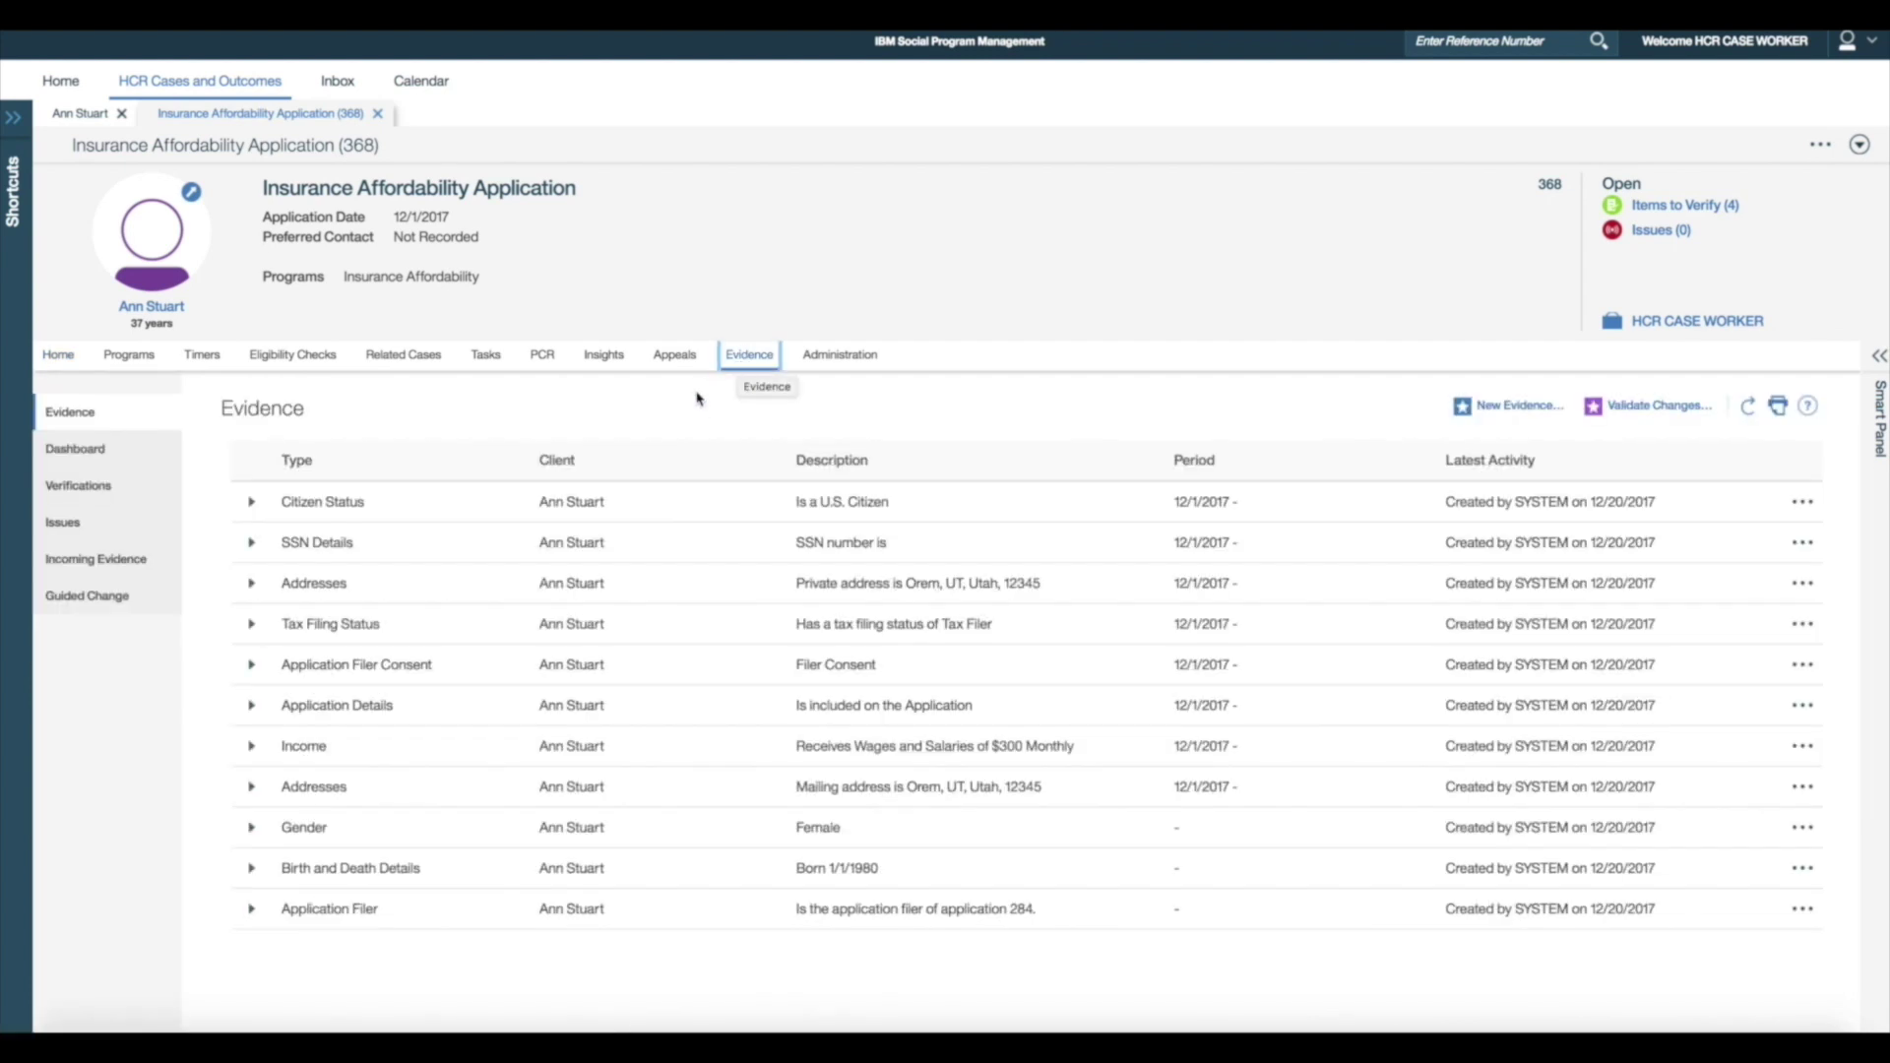
left_click(253, 750)
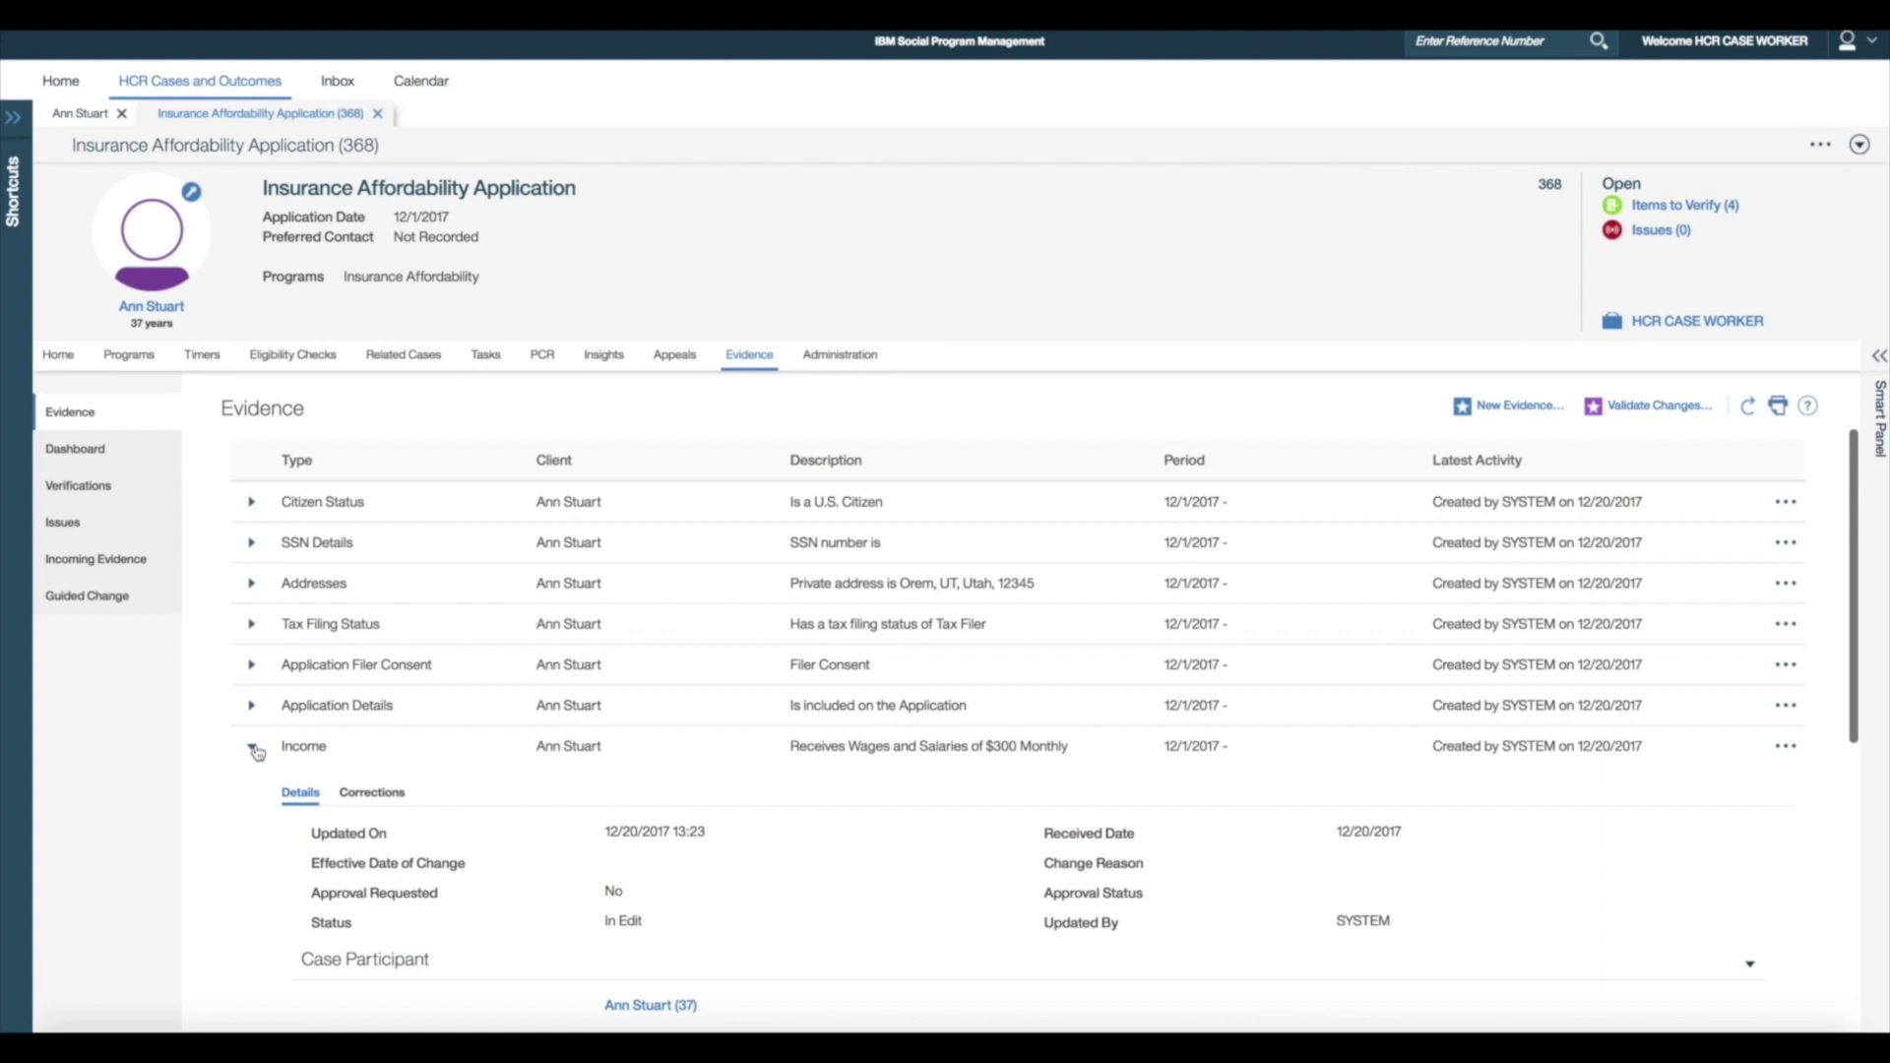
- Review the application's evidence dashboard and incoming evidence, comparing the incoming $100 monthly income record with the existing income evidence
left_click(181, 457)
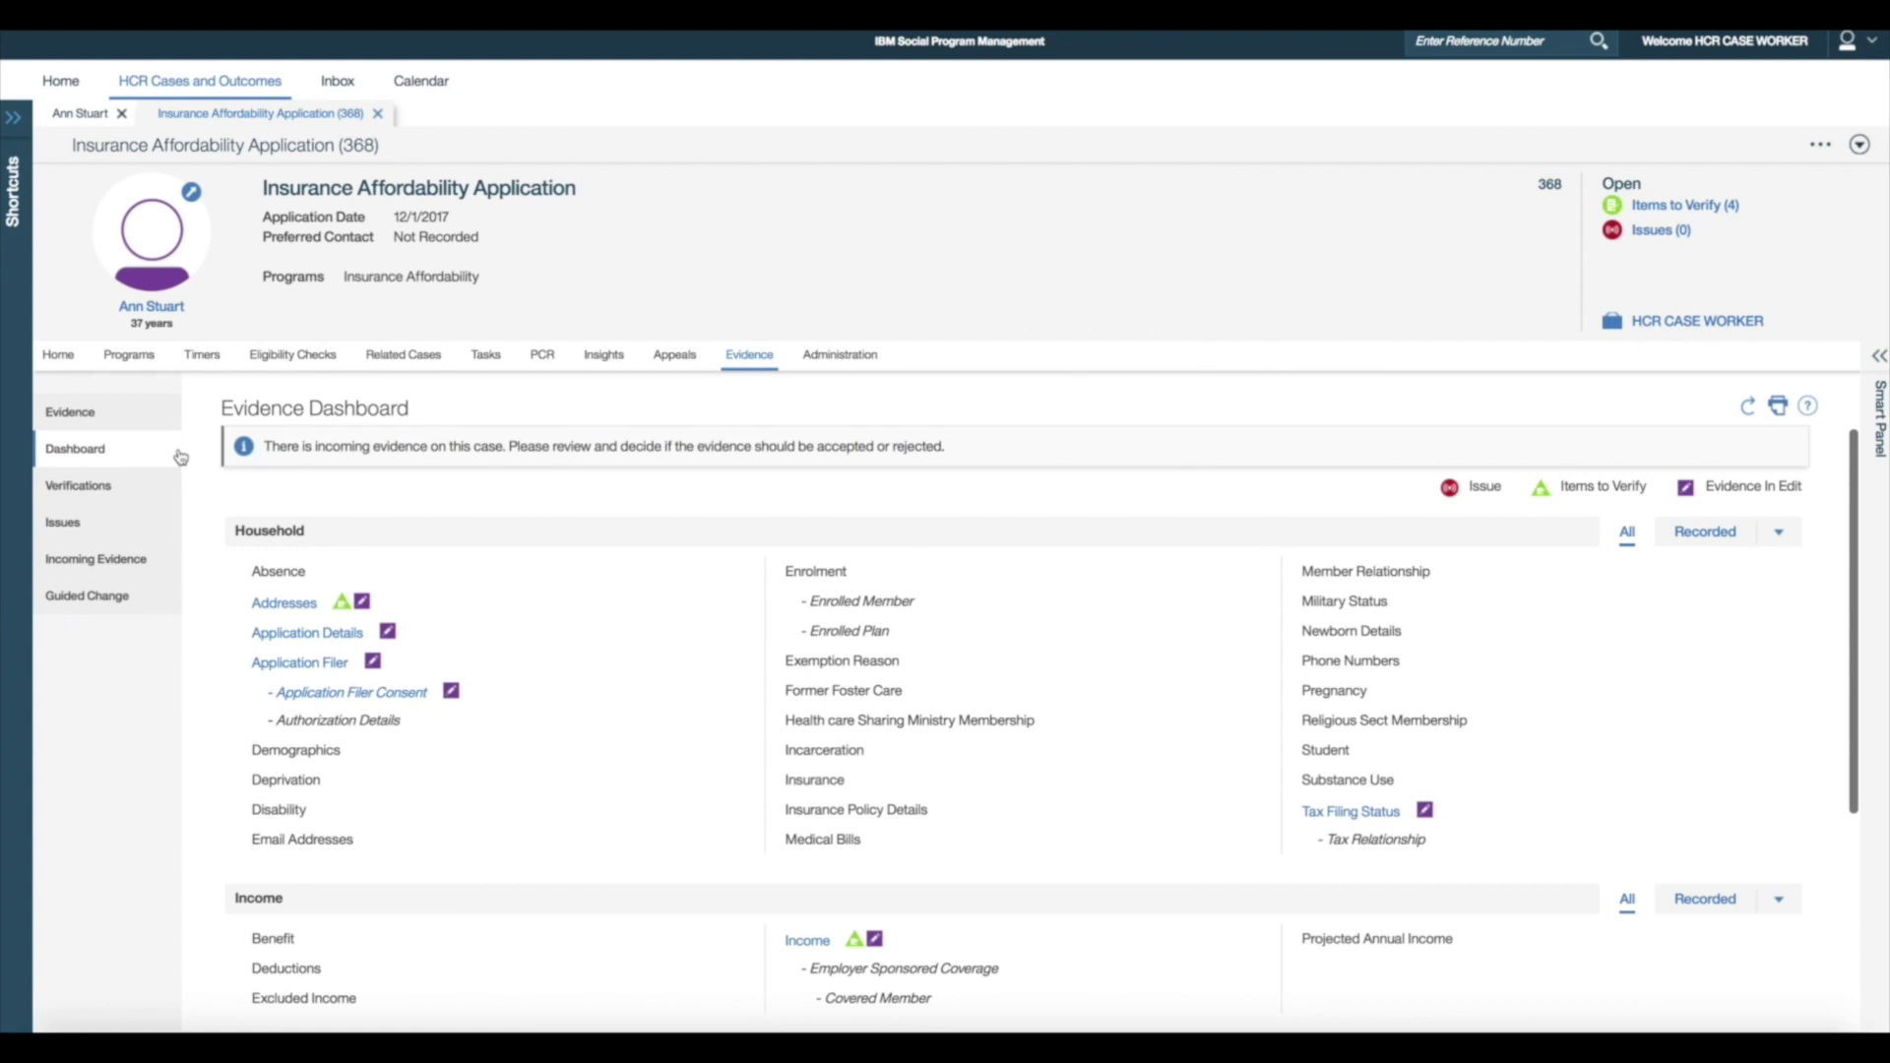
left_click(178, 567)
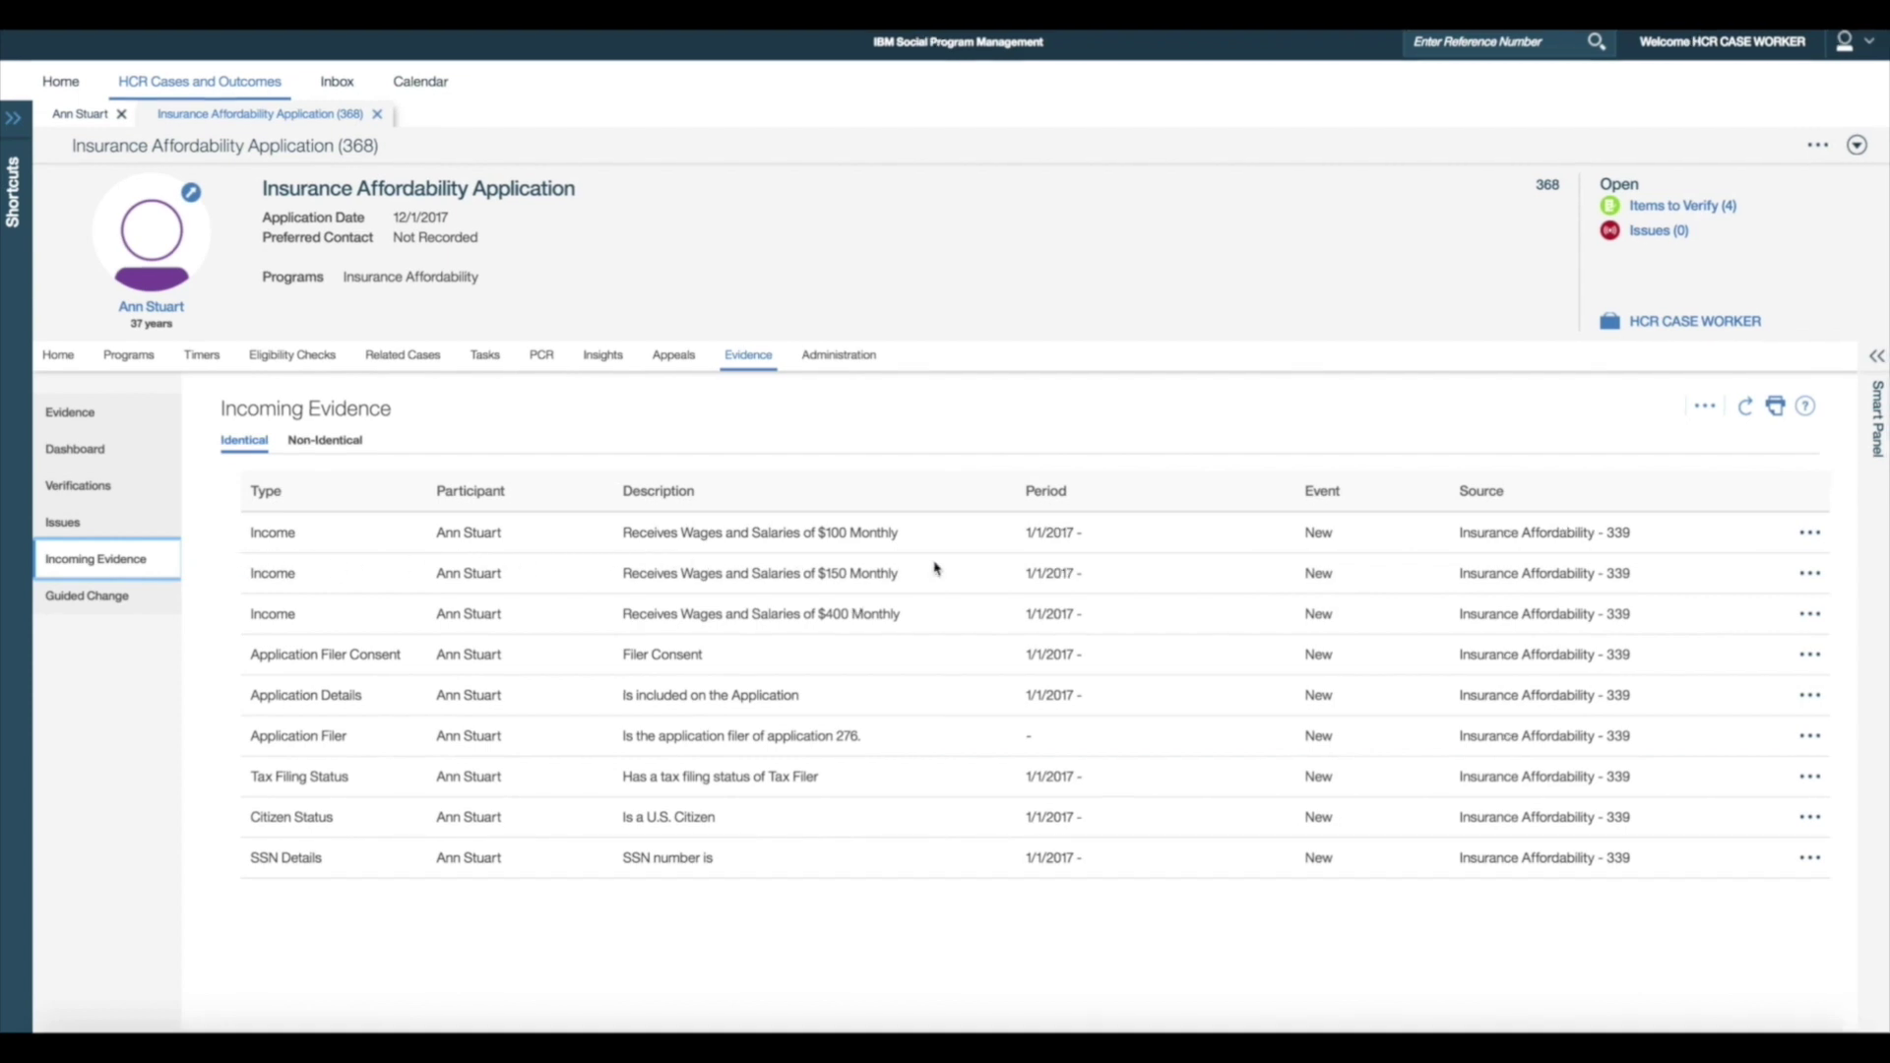
left_click(1813, 535)
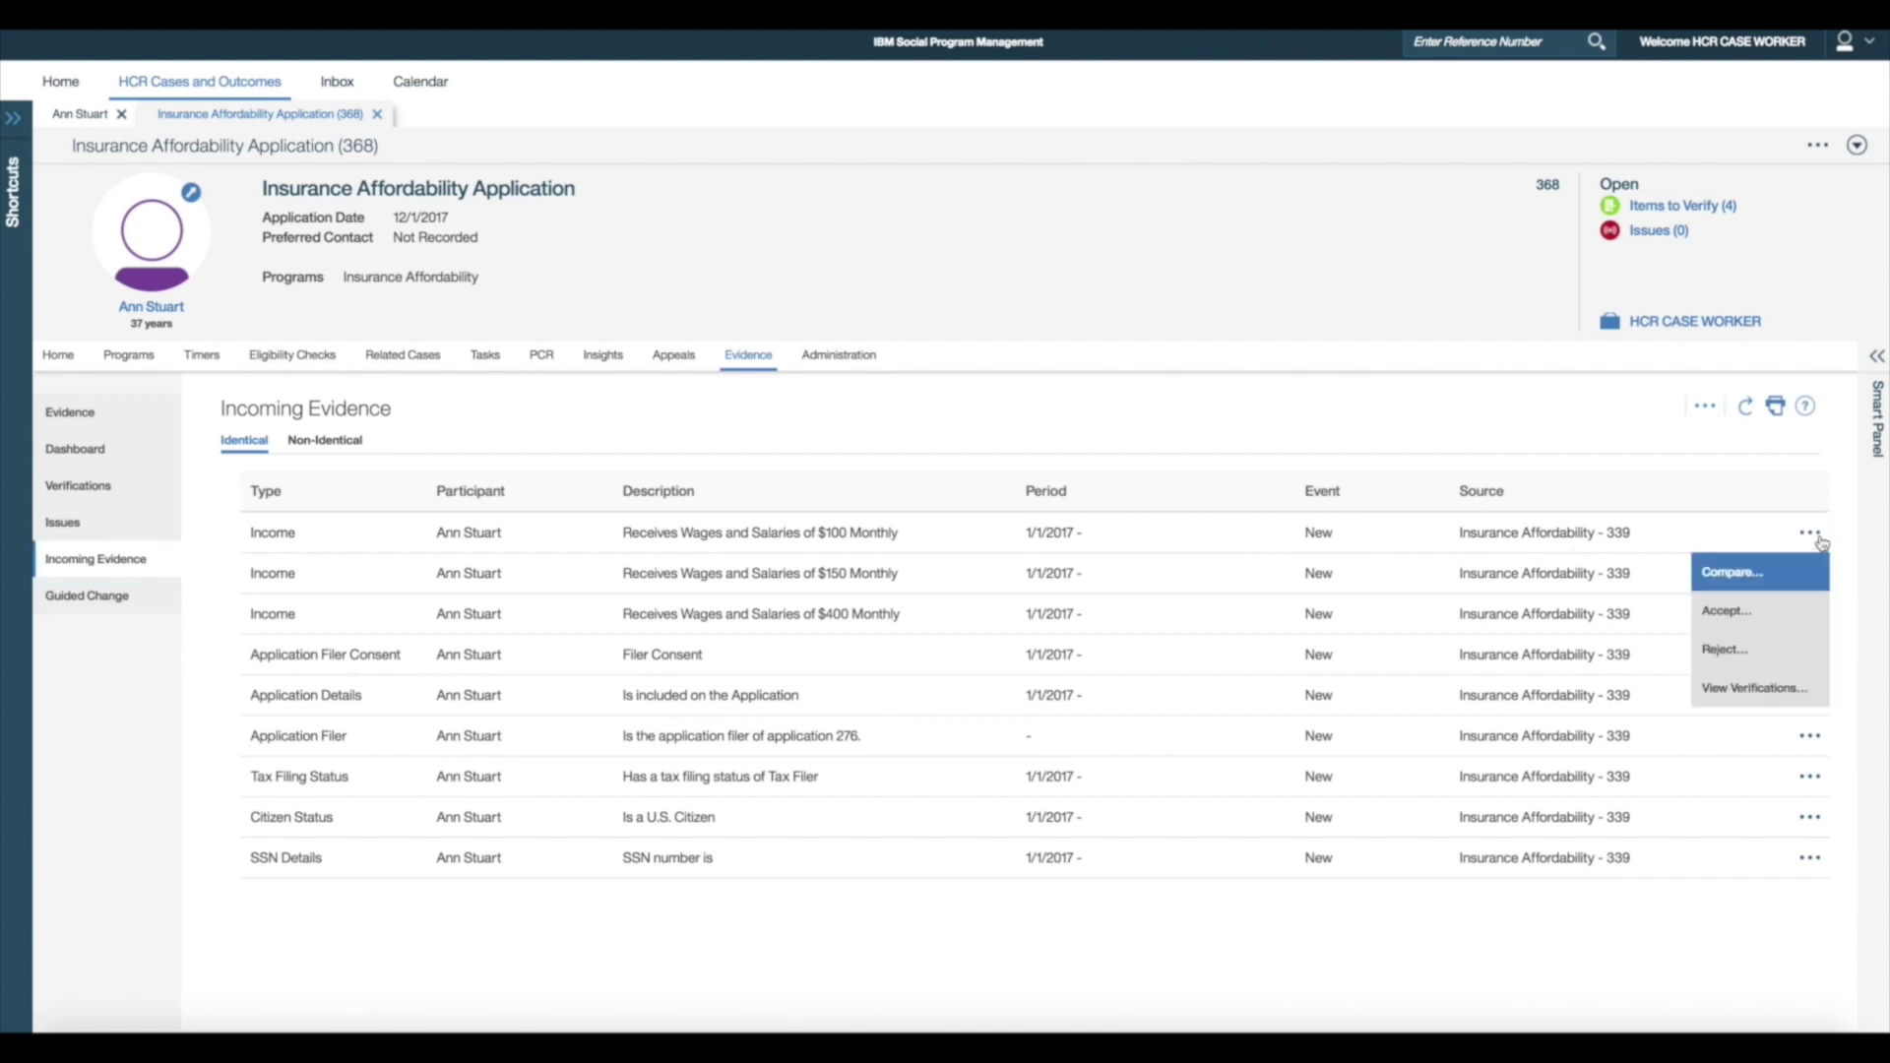
left_click(1814, 581)
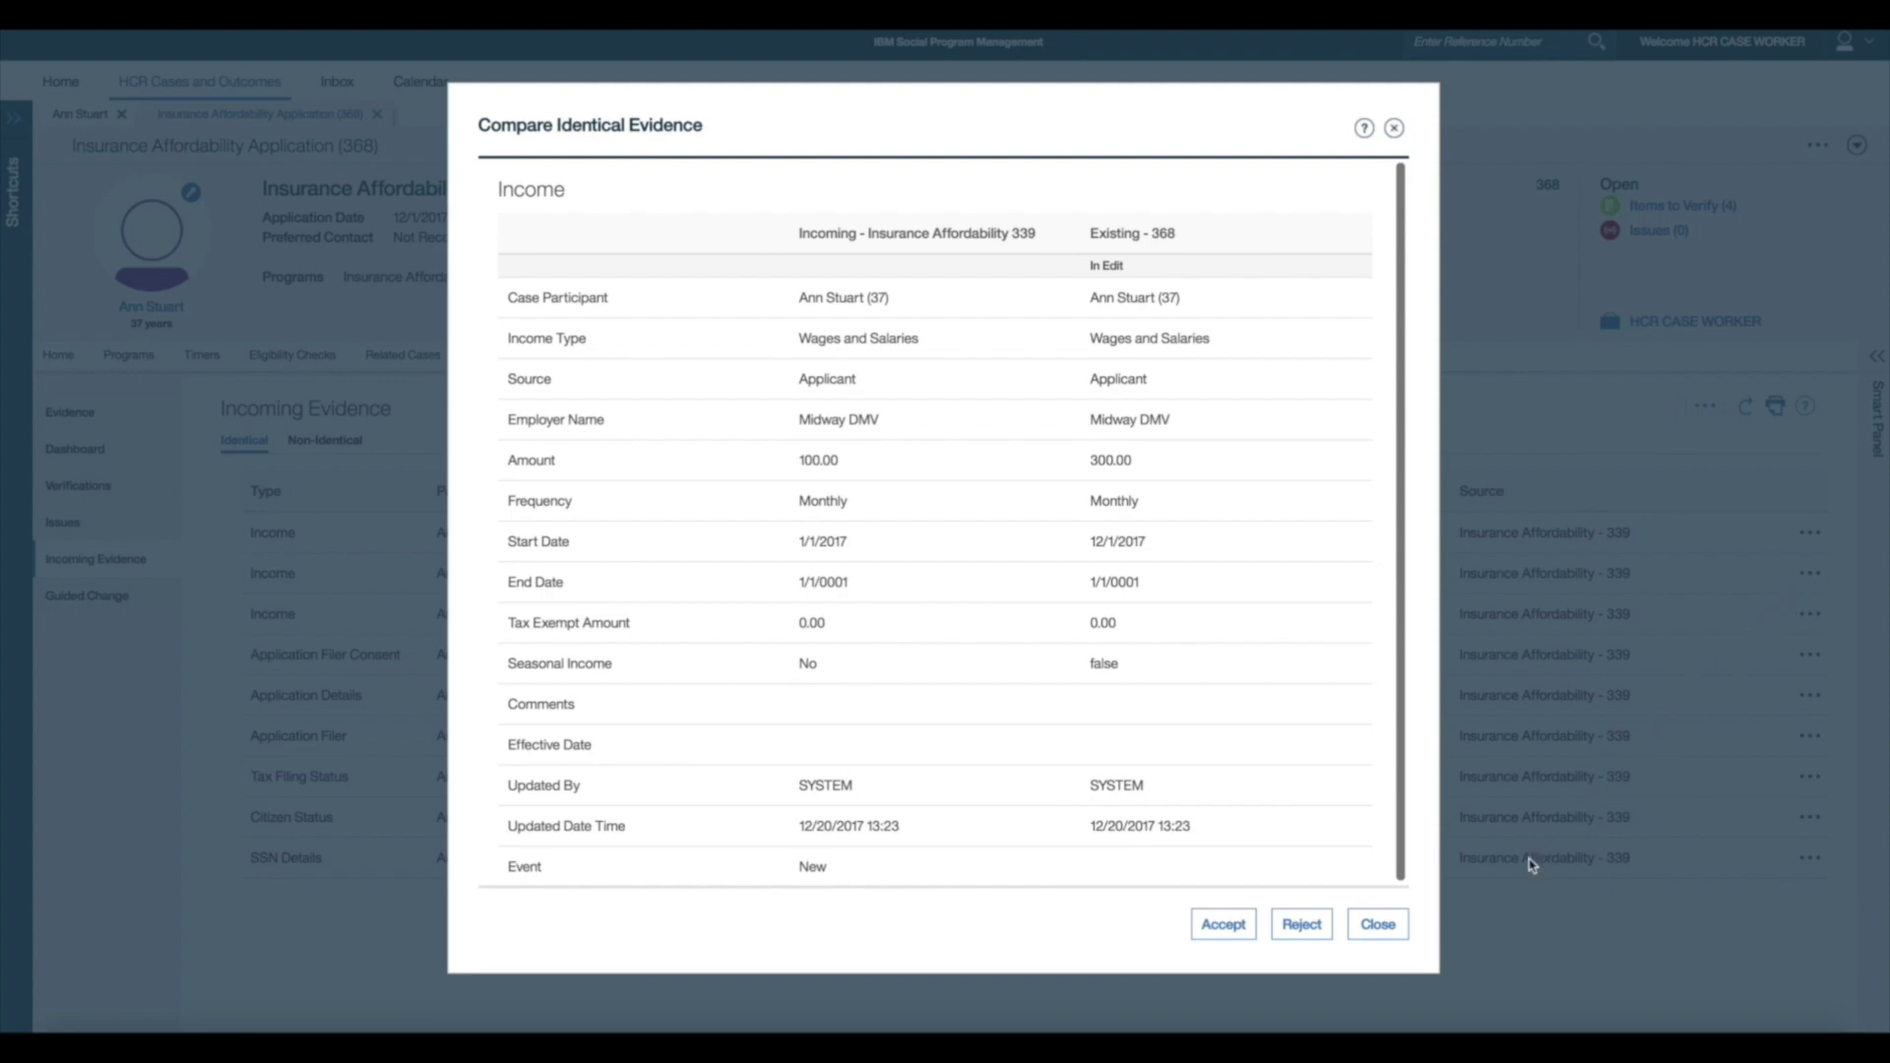
left_click(1378, 925)
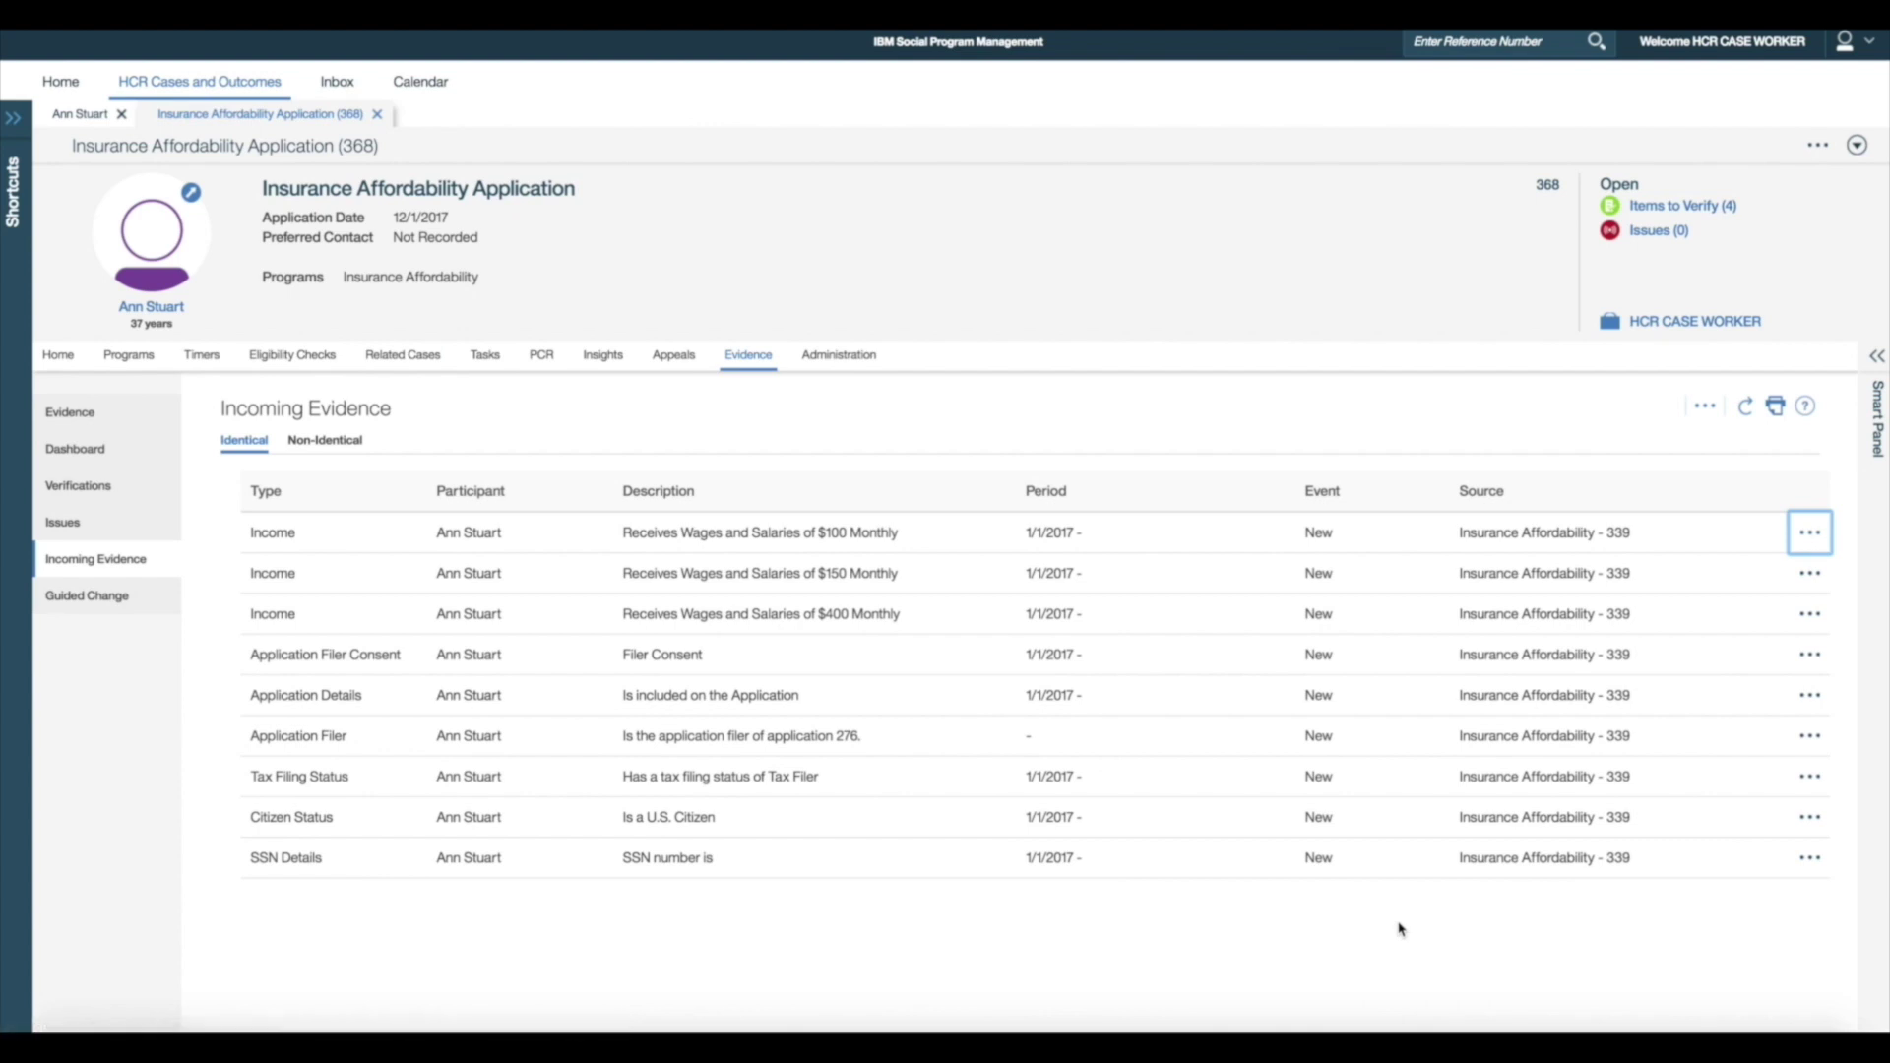
- Compare the incoming $150 and $400 monthly income records with the application's existing income evidence
left_click(1806, 577)
left_click(1746, 618)
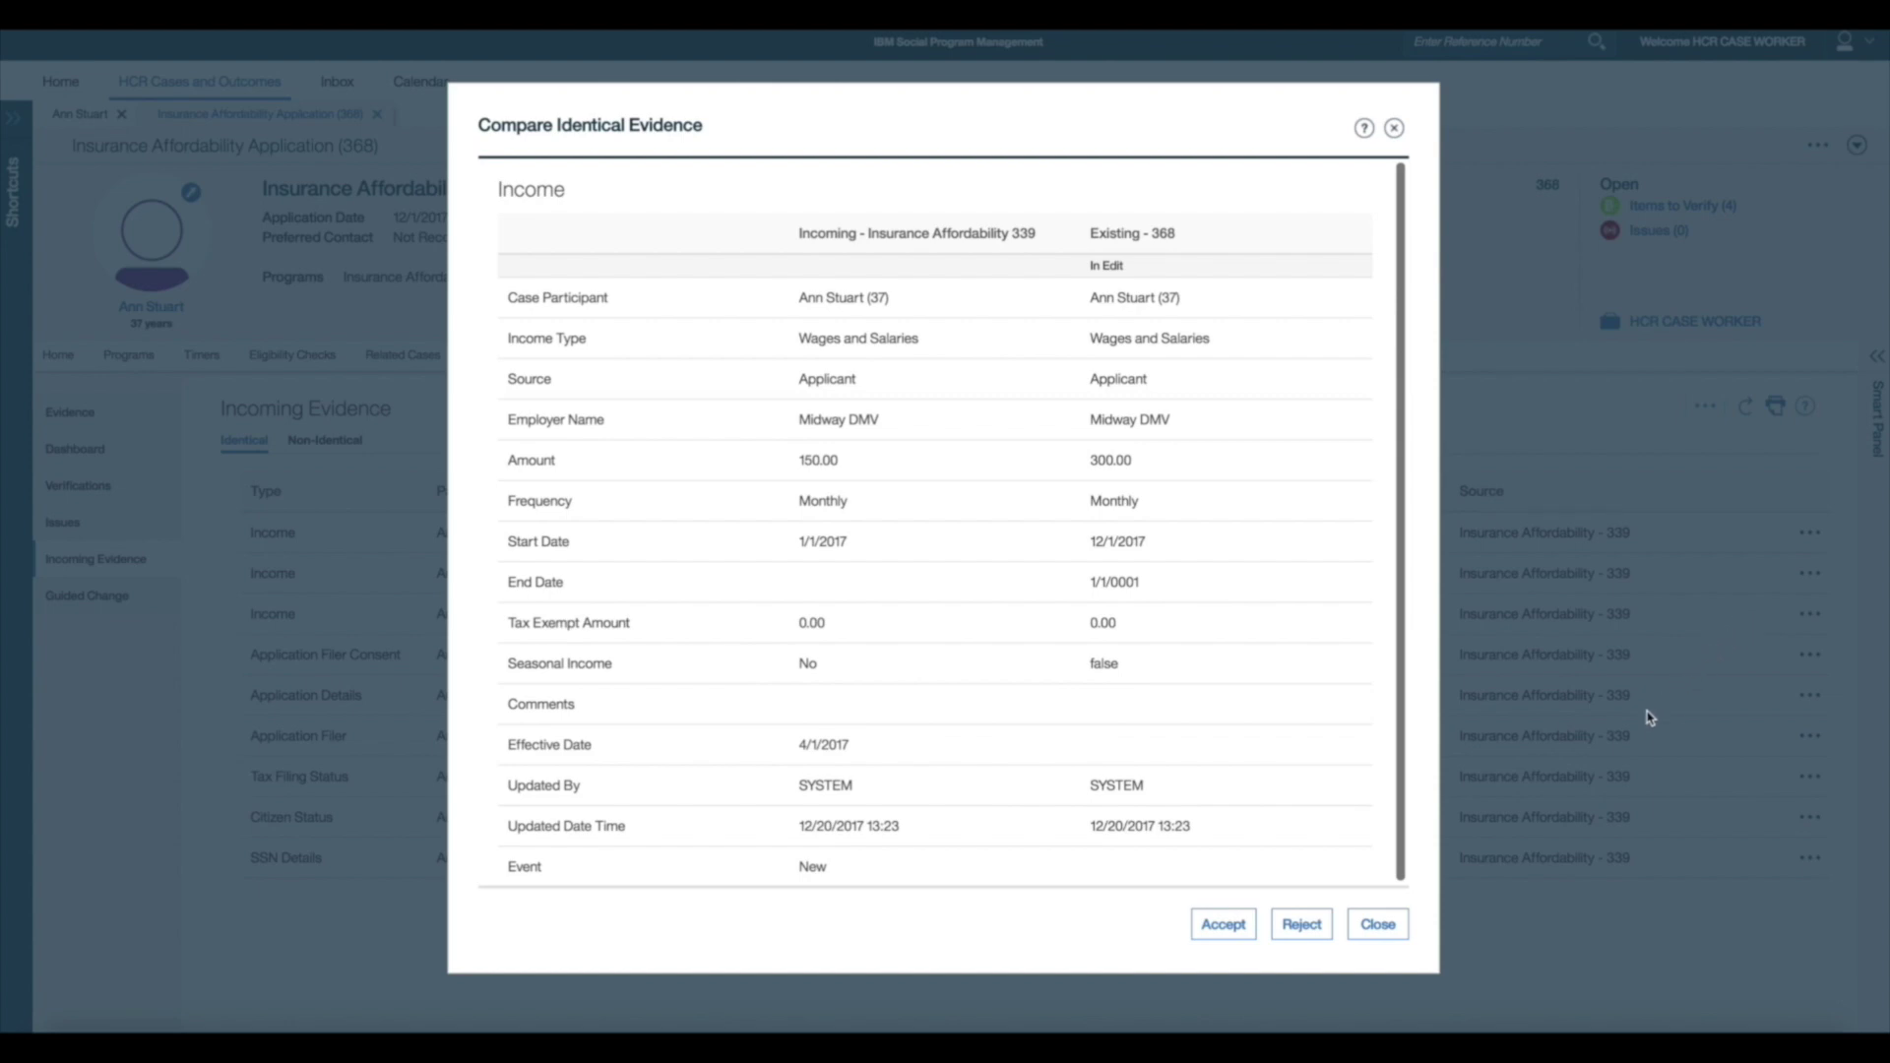
left_click(1378, 923)
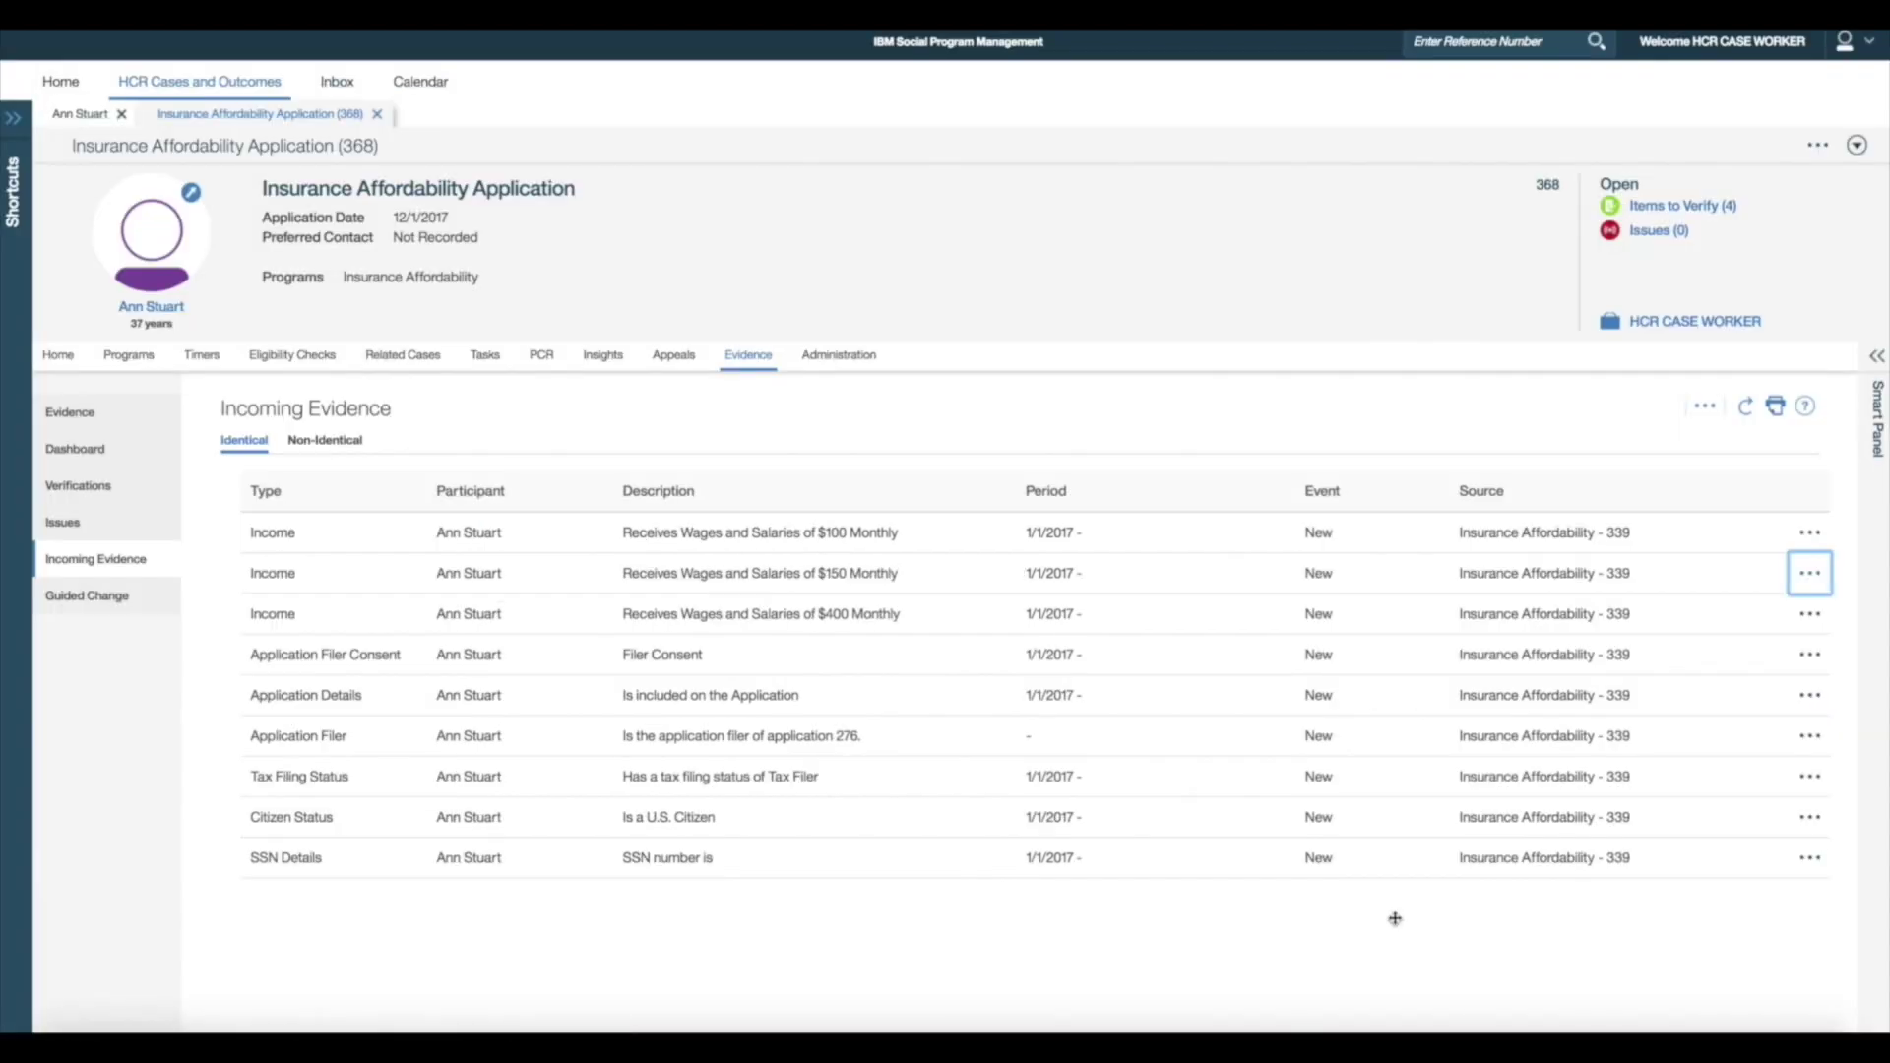
left_click(1808, 616)
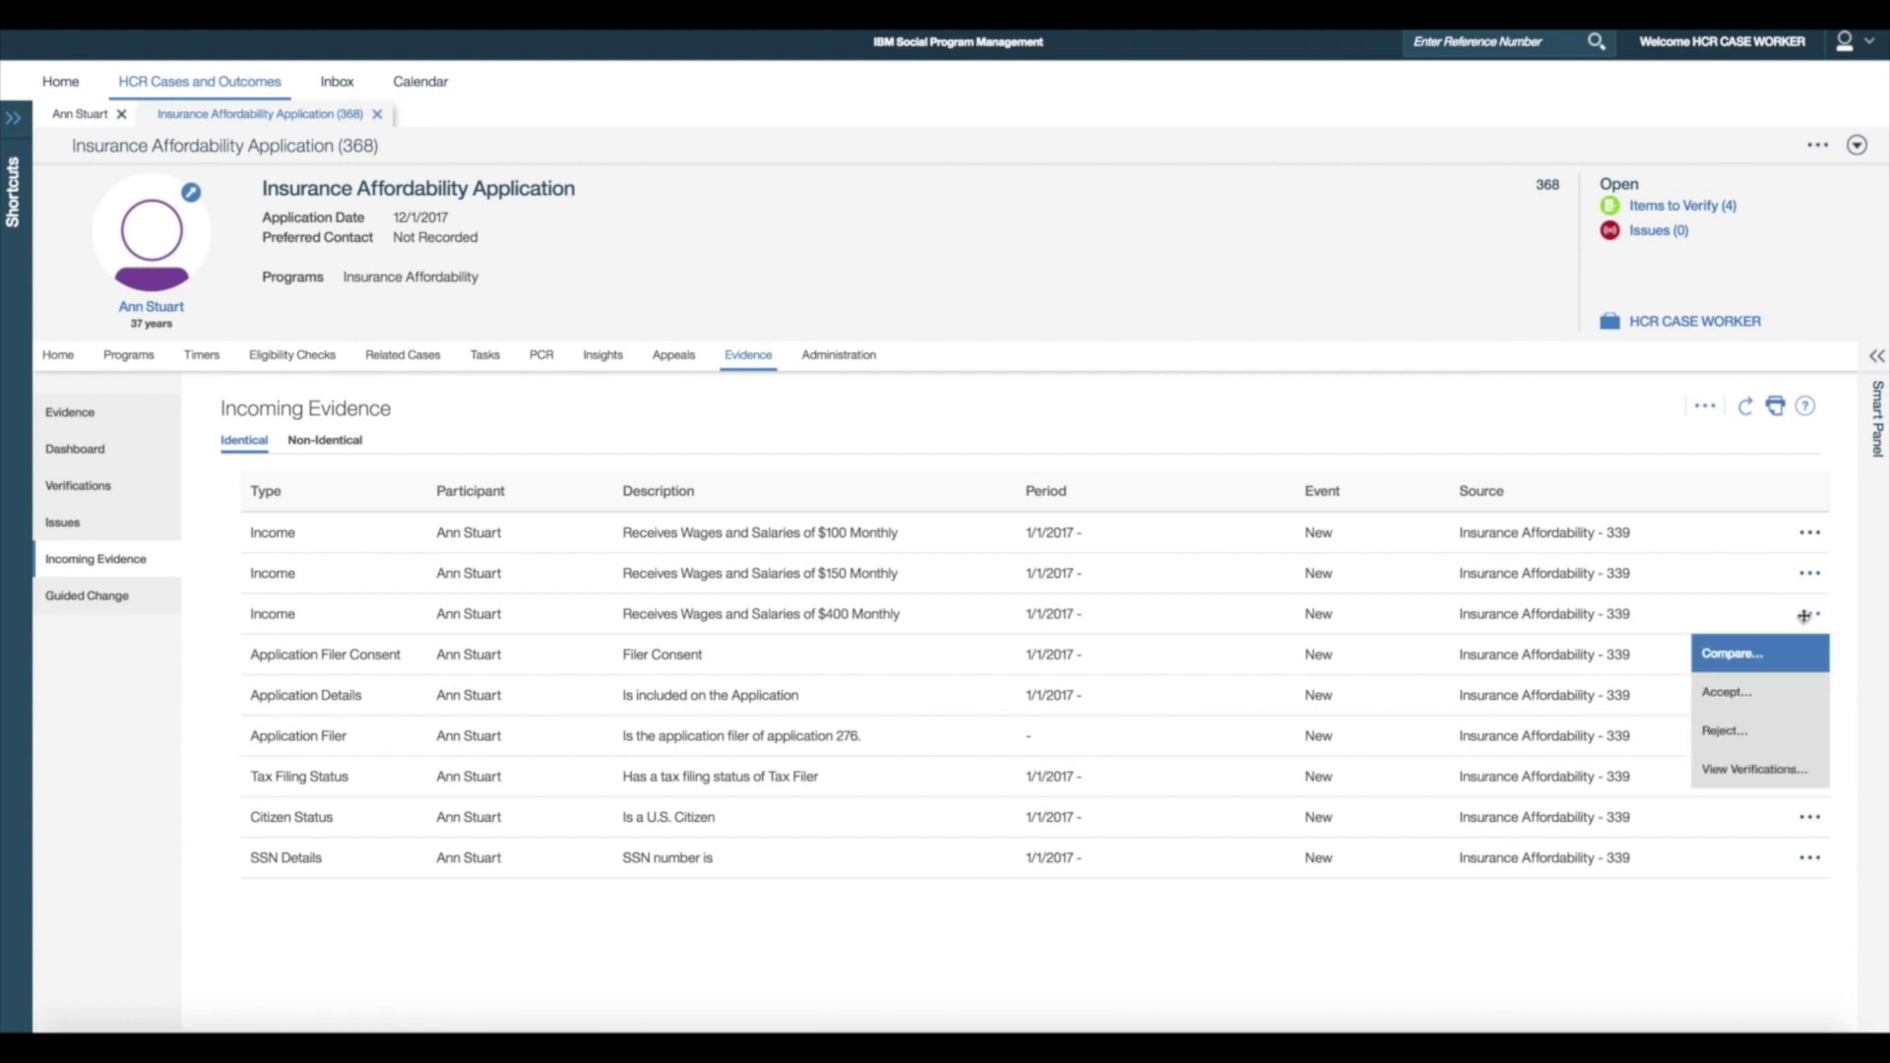
left_click(1772, 653)
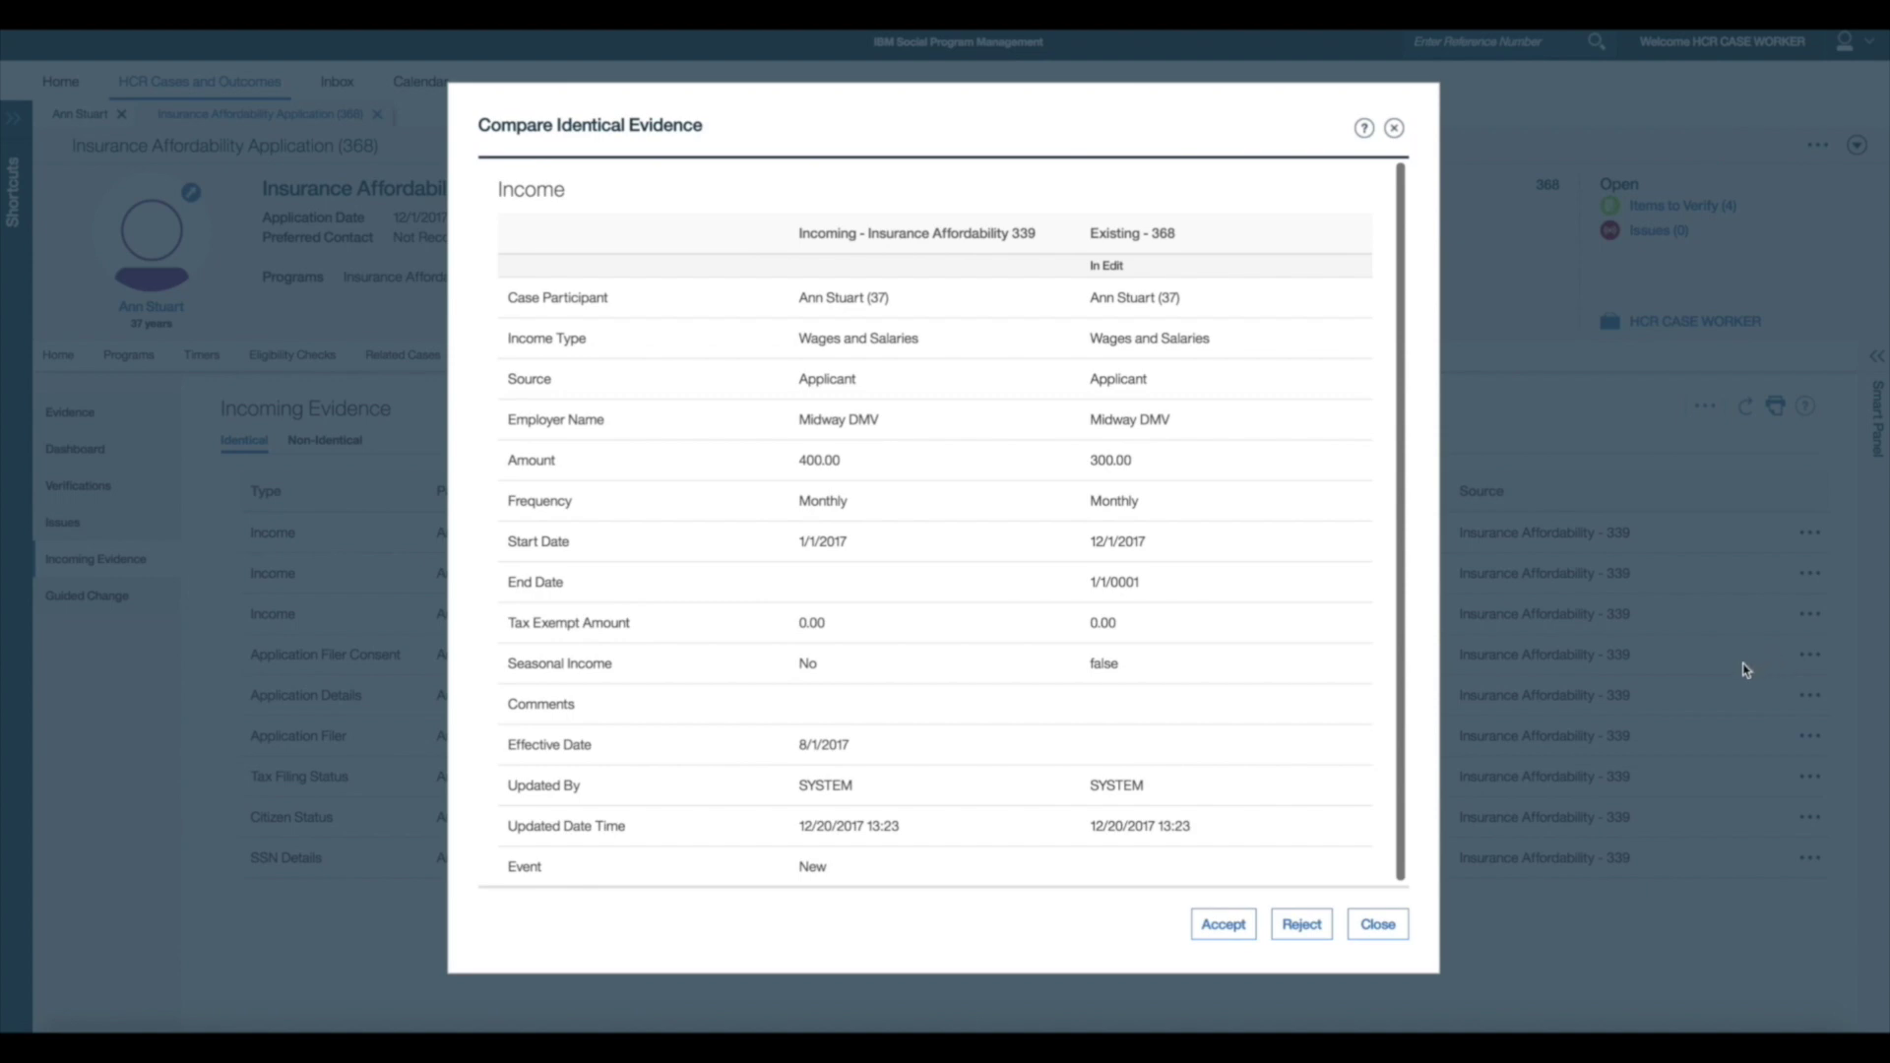
left_click(1396, 925)
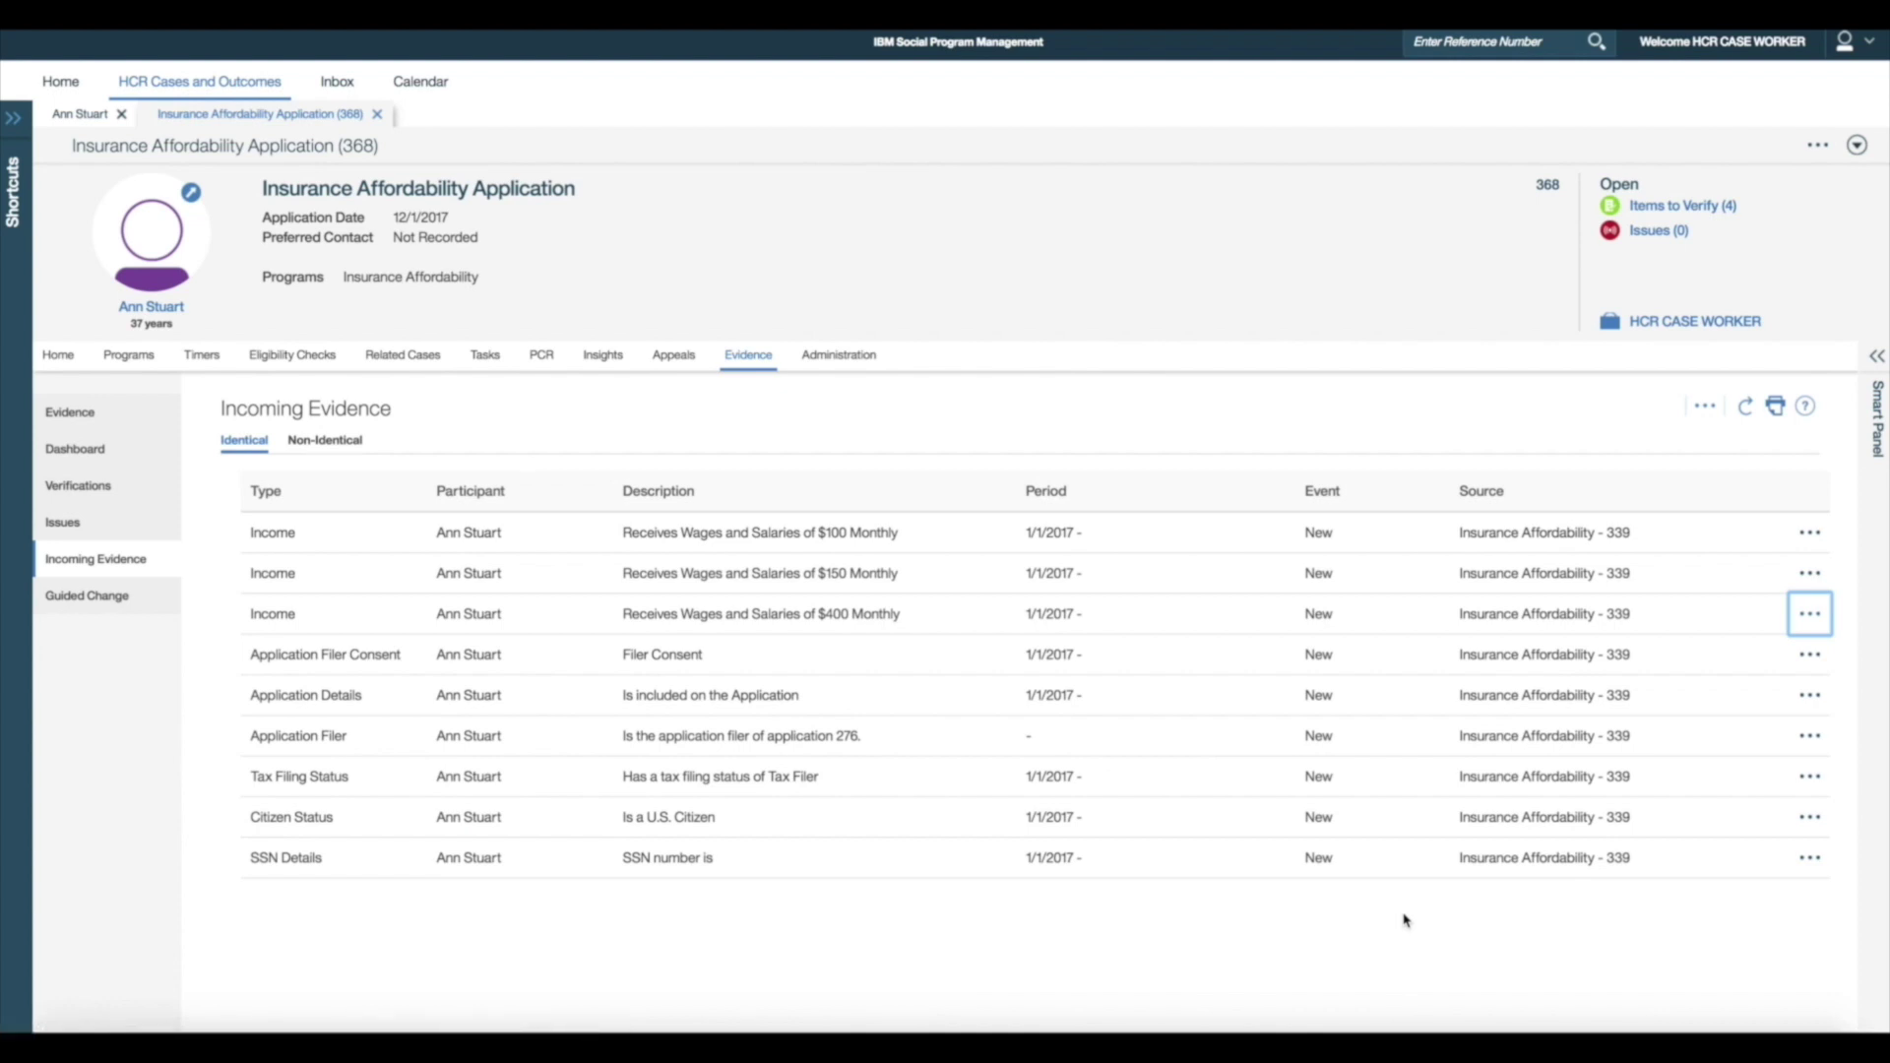
- Reject the three incoming income records of $100, $150 and $400 monthly on the application
left_click(1809, 536)
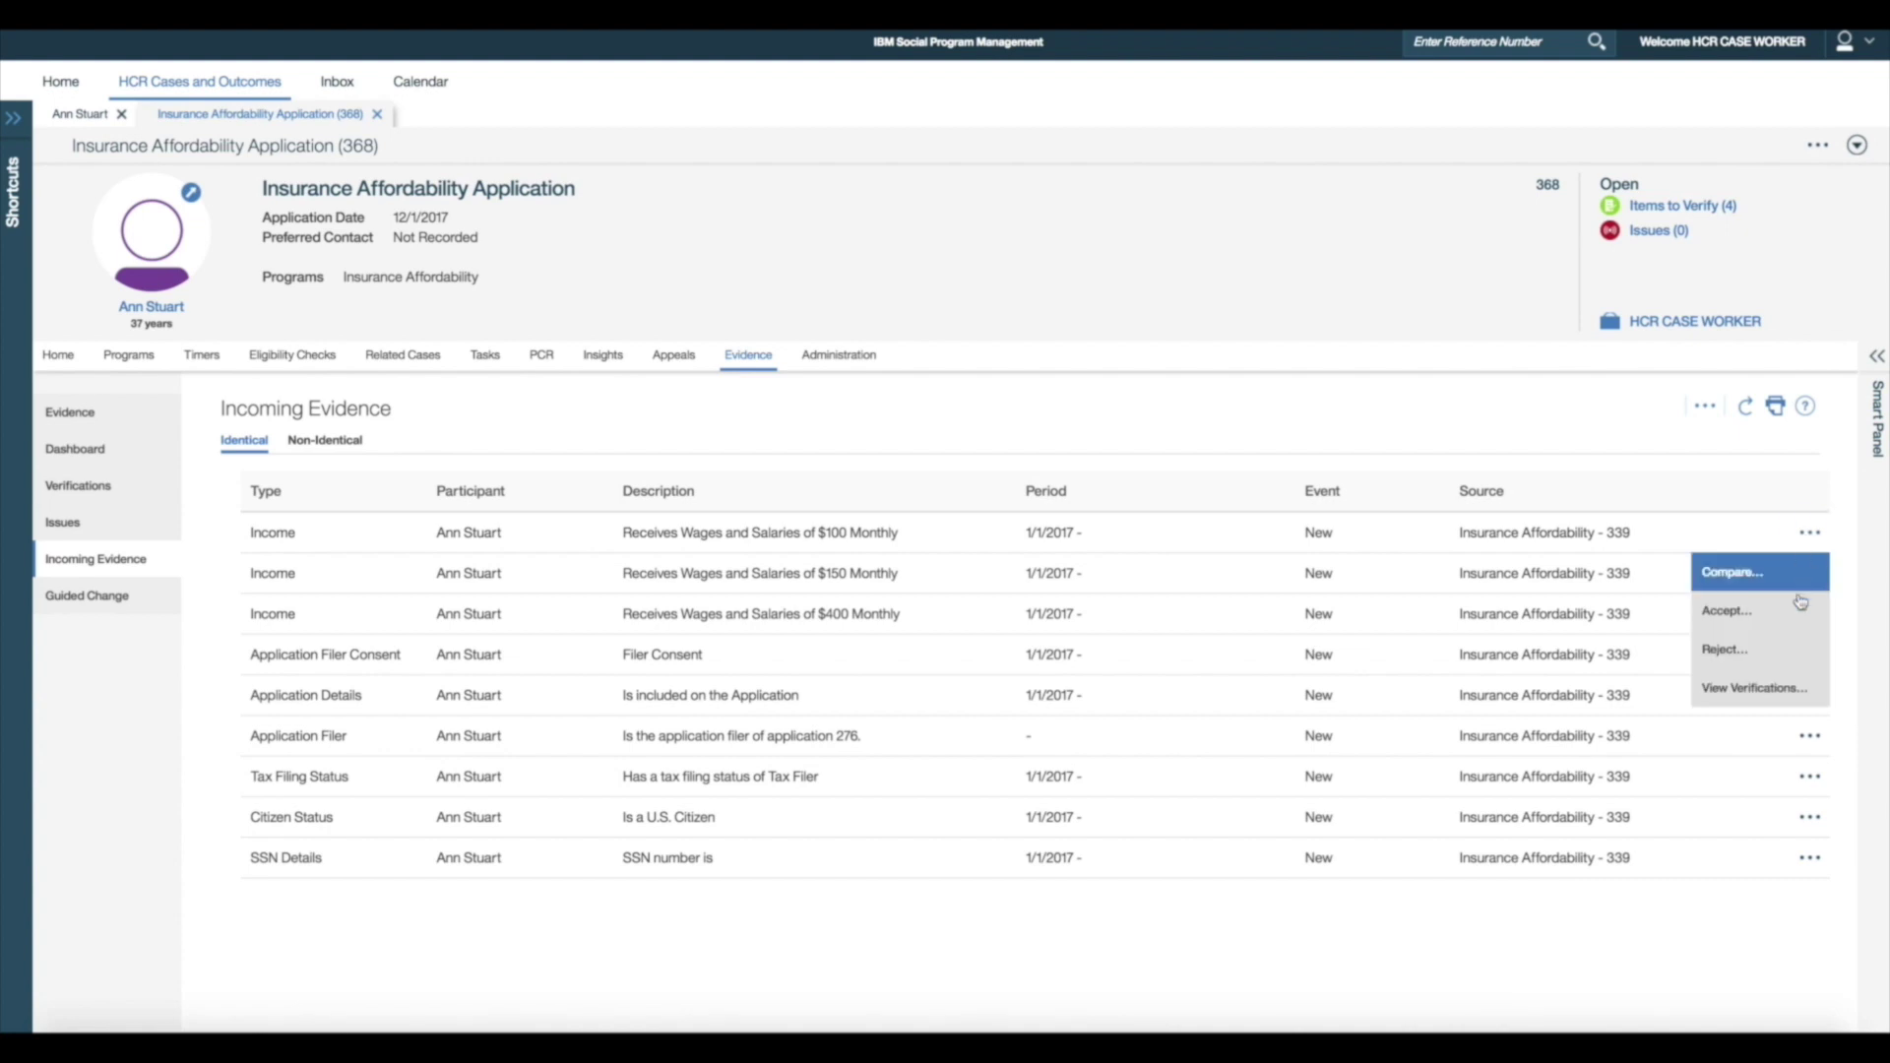
left_click(1797, 650)
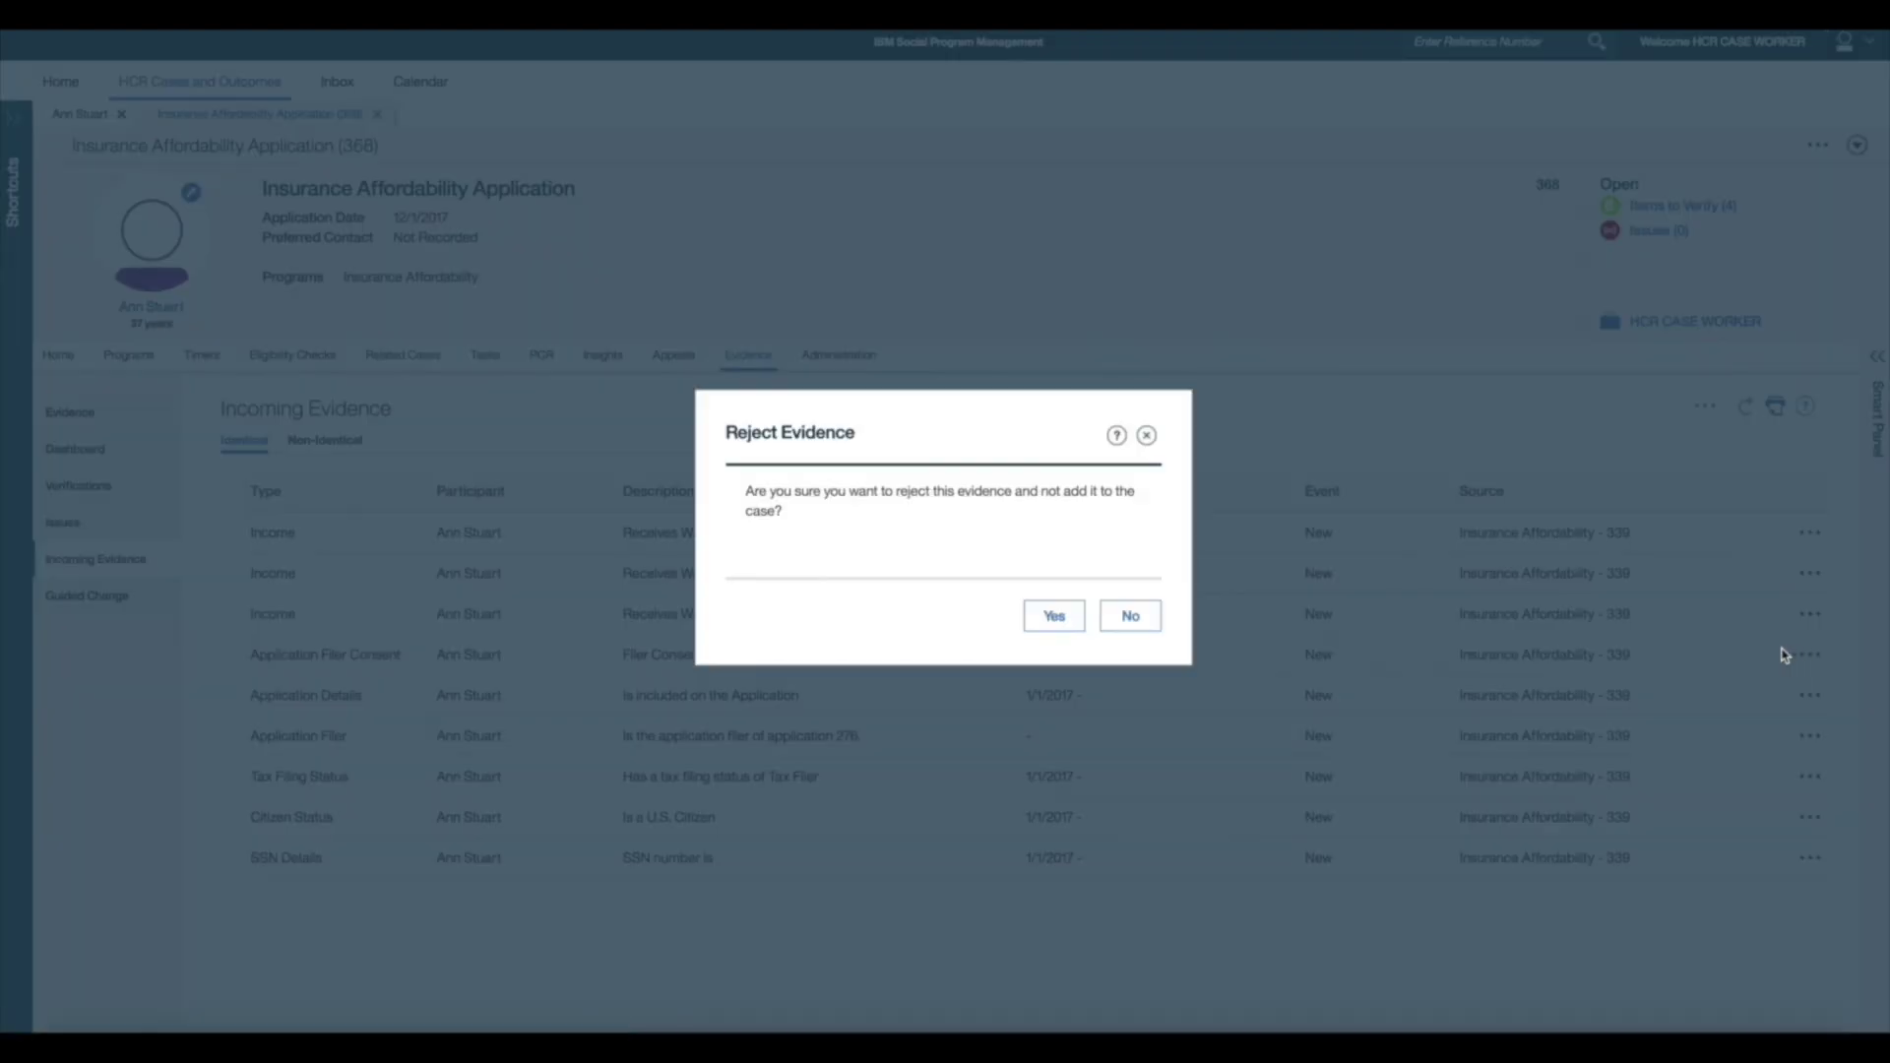
left_click(1055, 618)
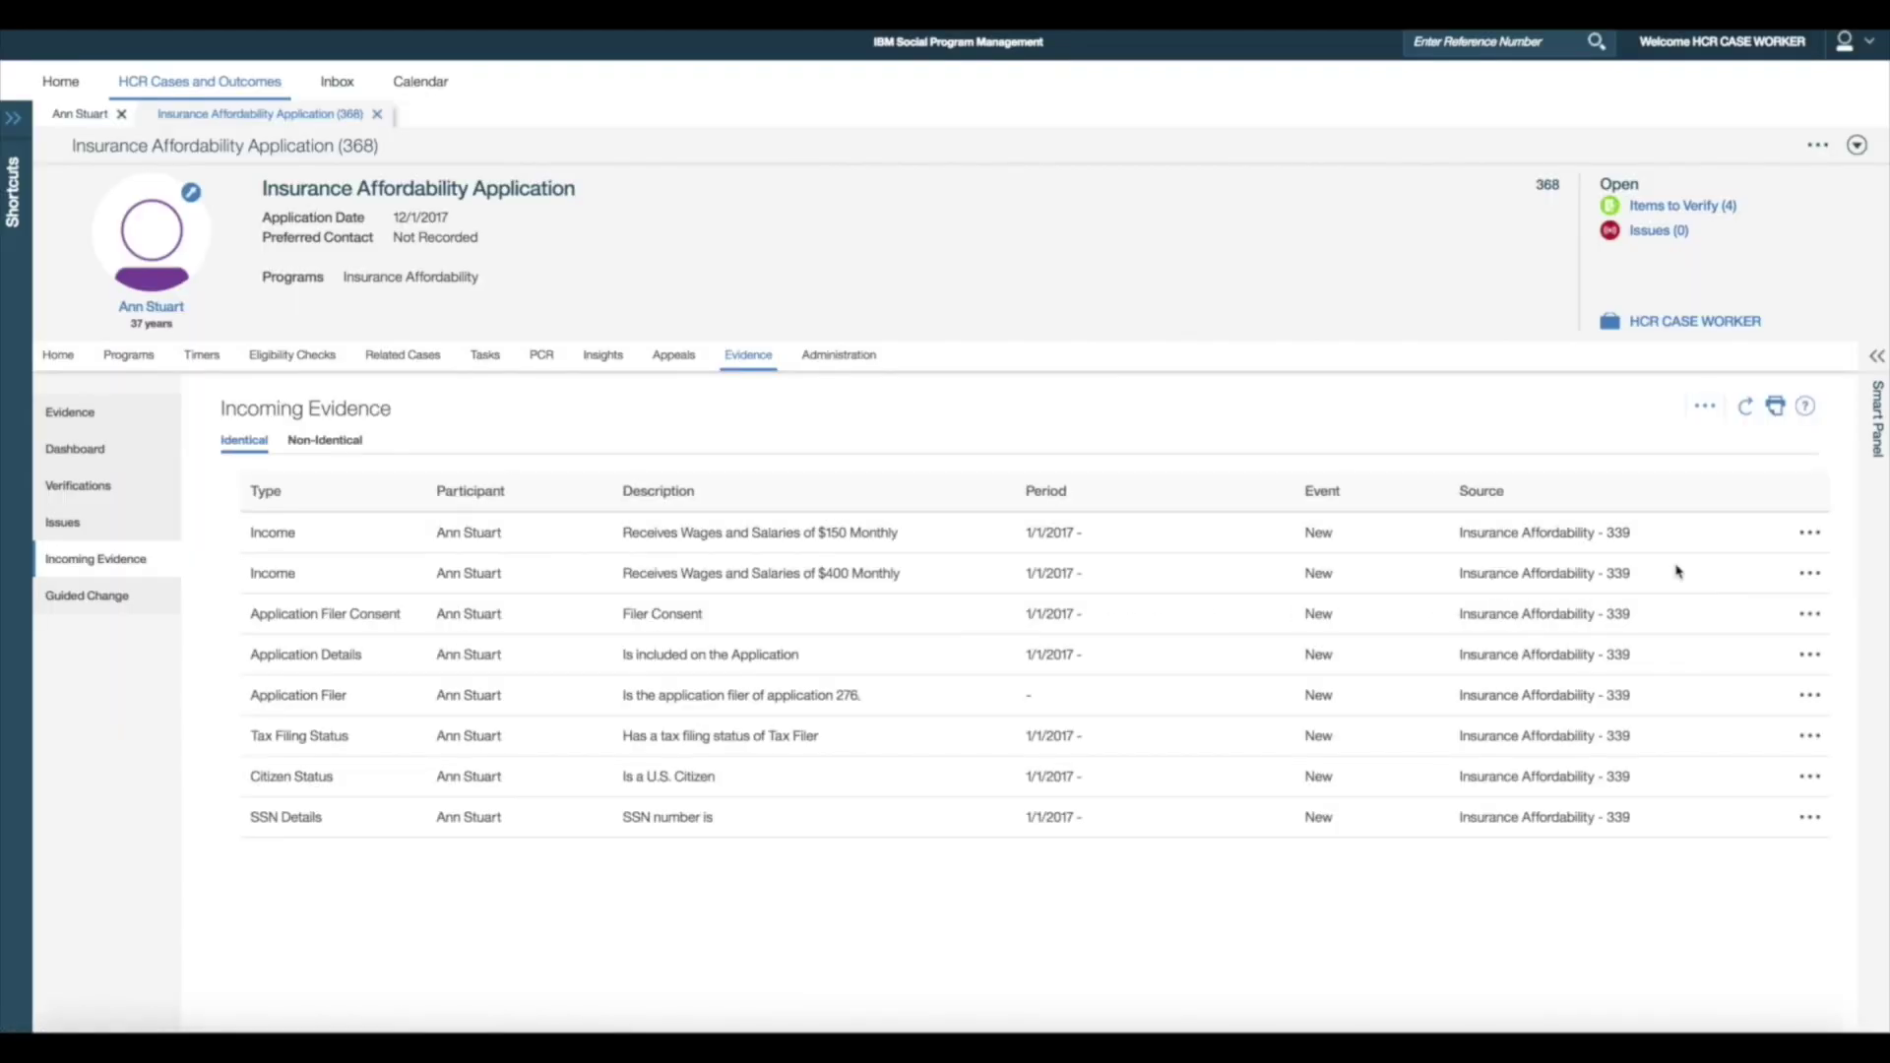
left_click(1810, 532)
left_click(1773, 647)
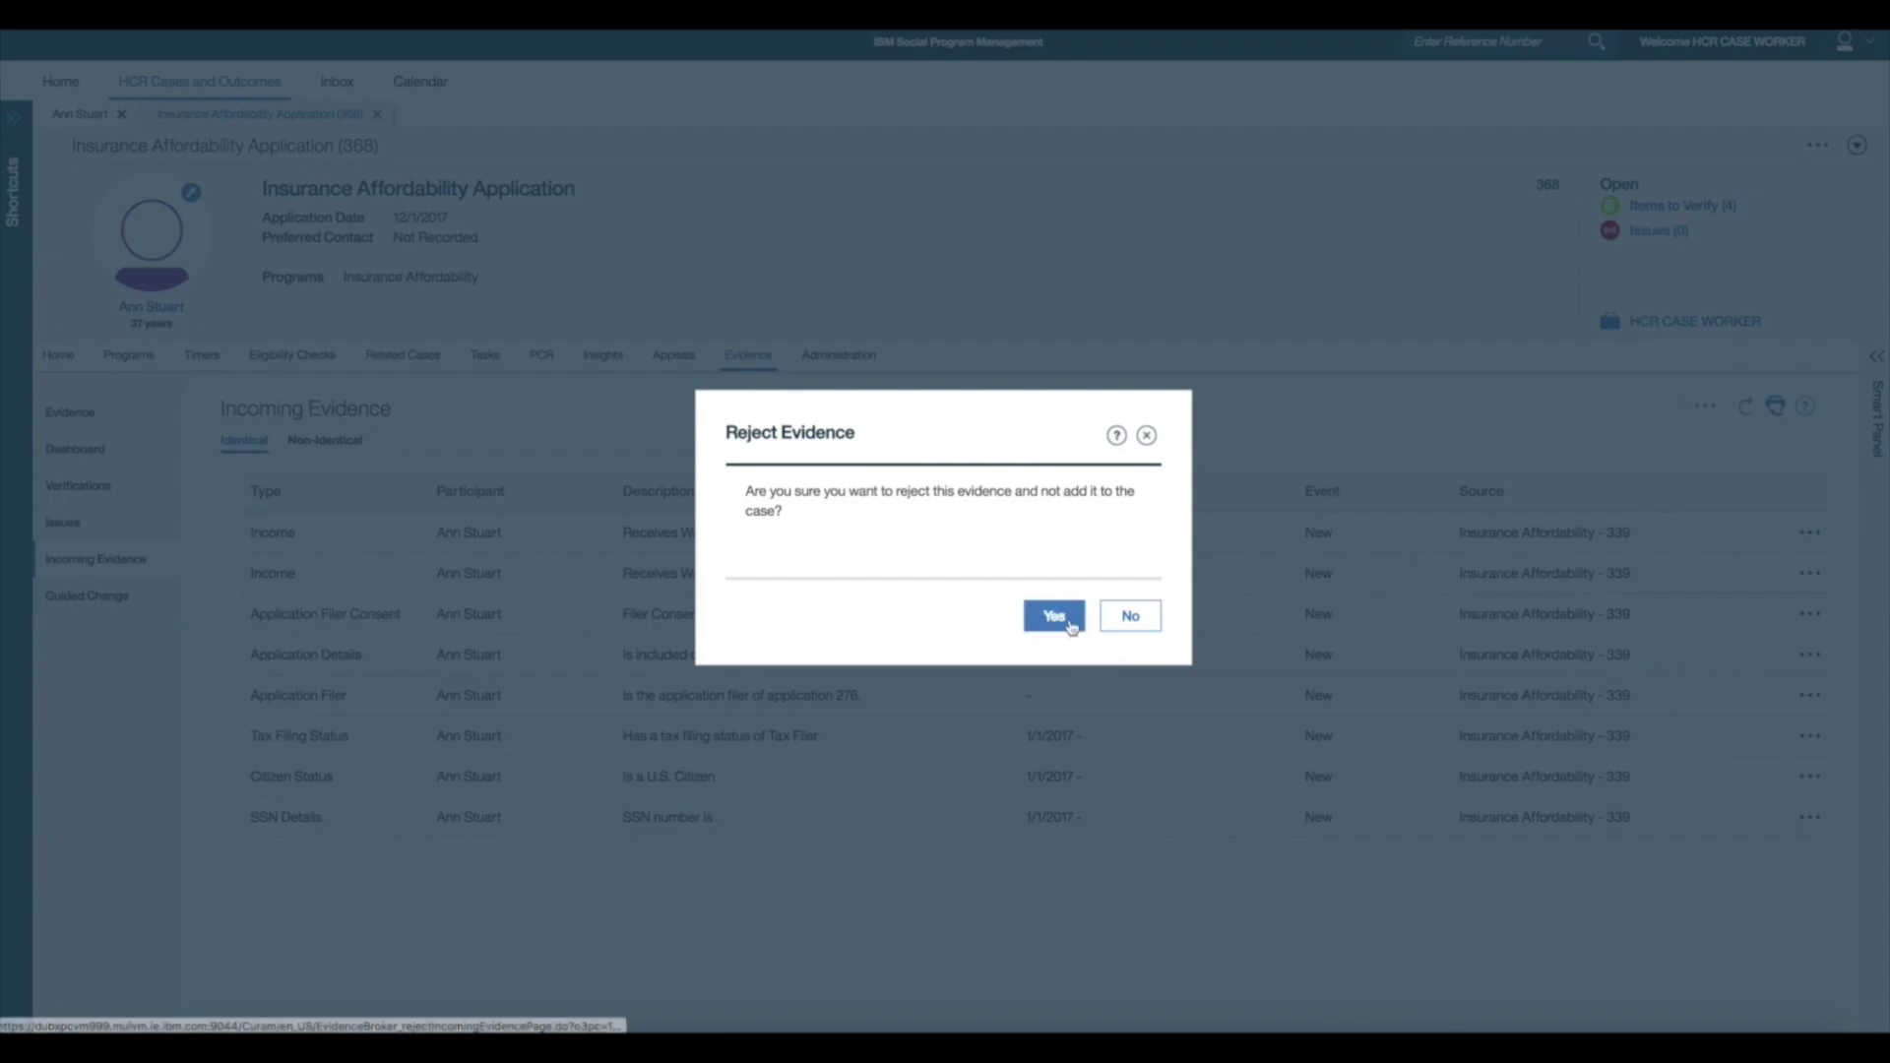
left_click(1071, 626)
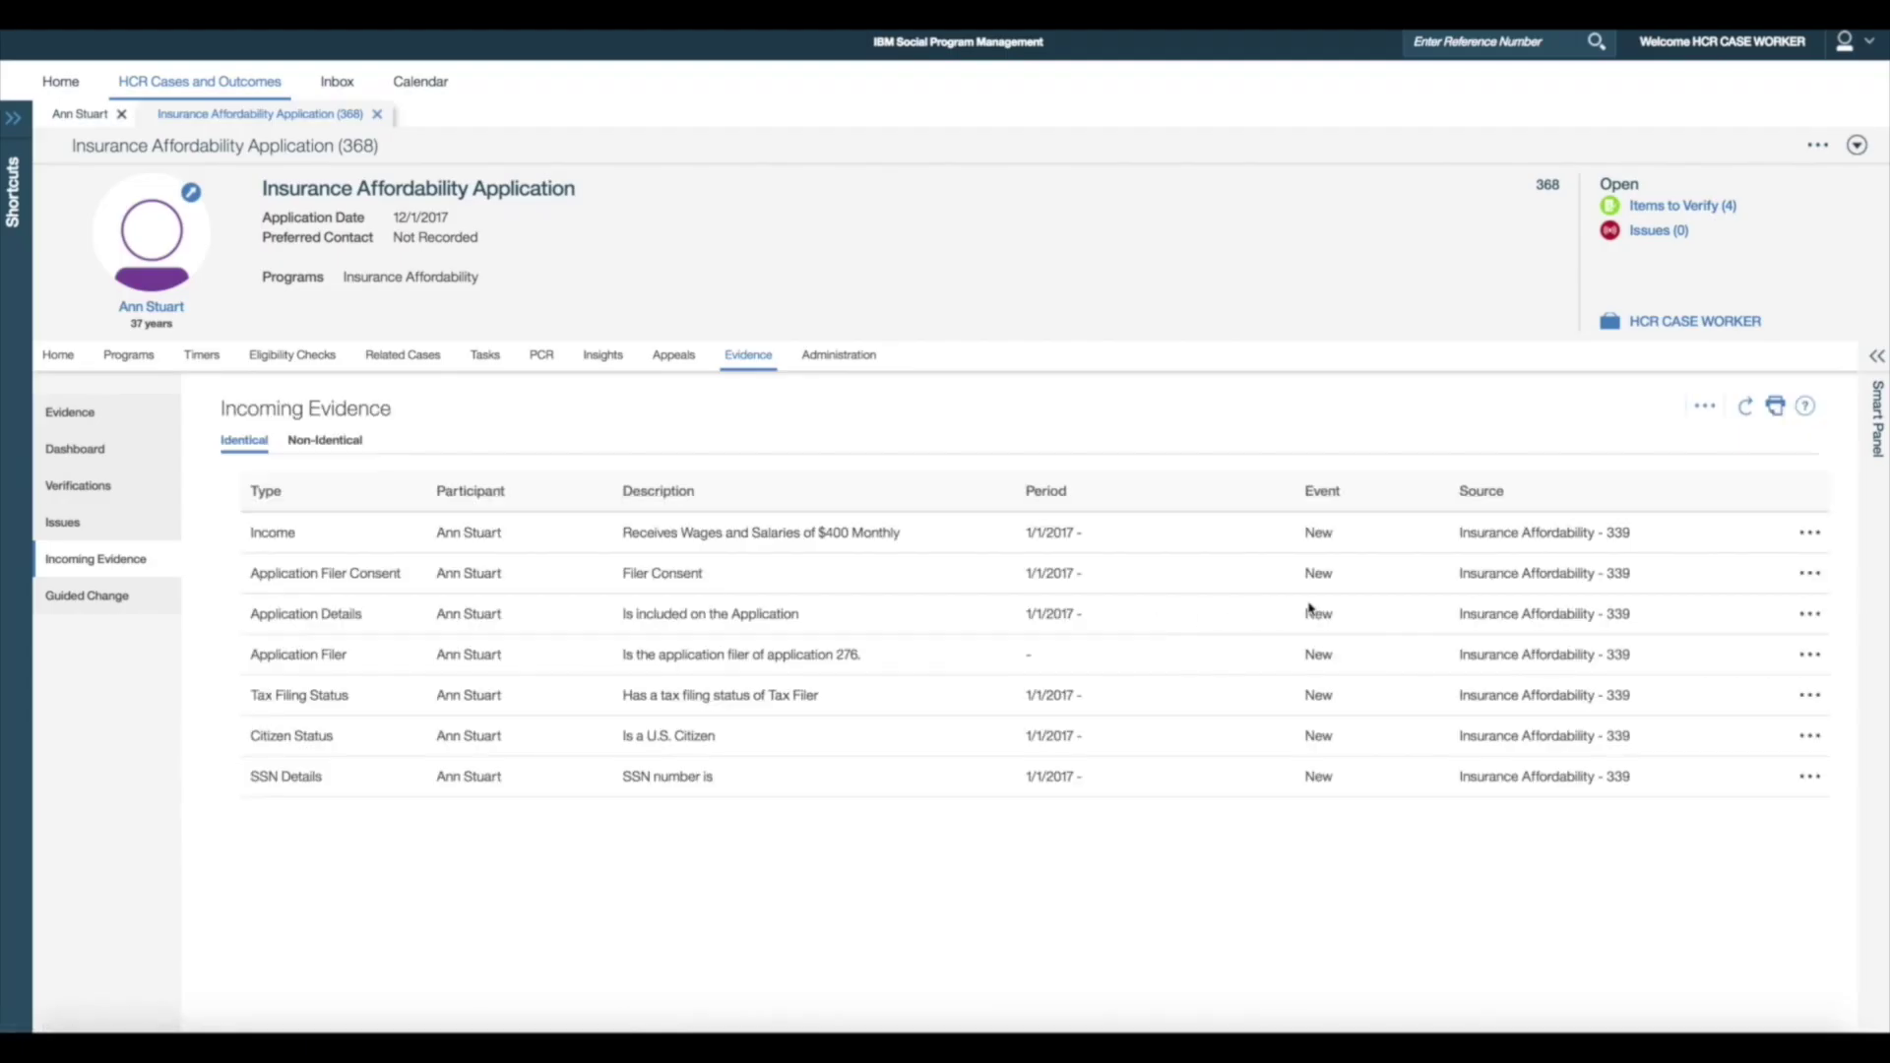
left_click(1809, 533)
left_click(1784, 655)
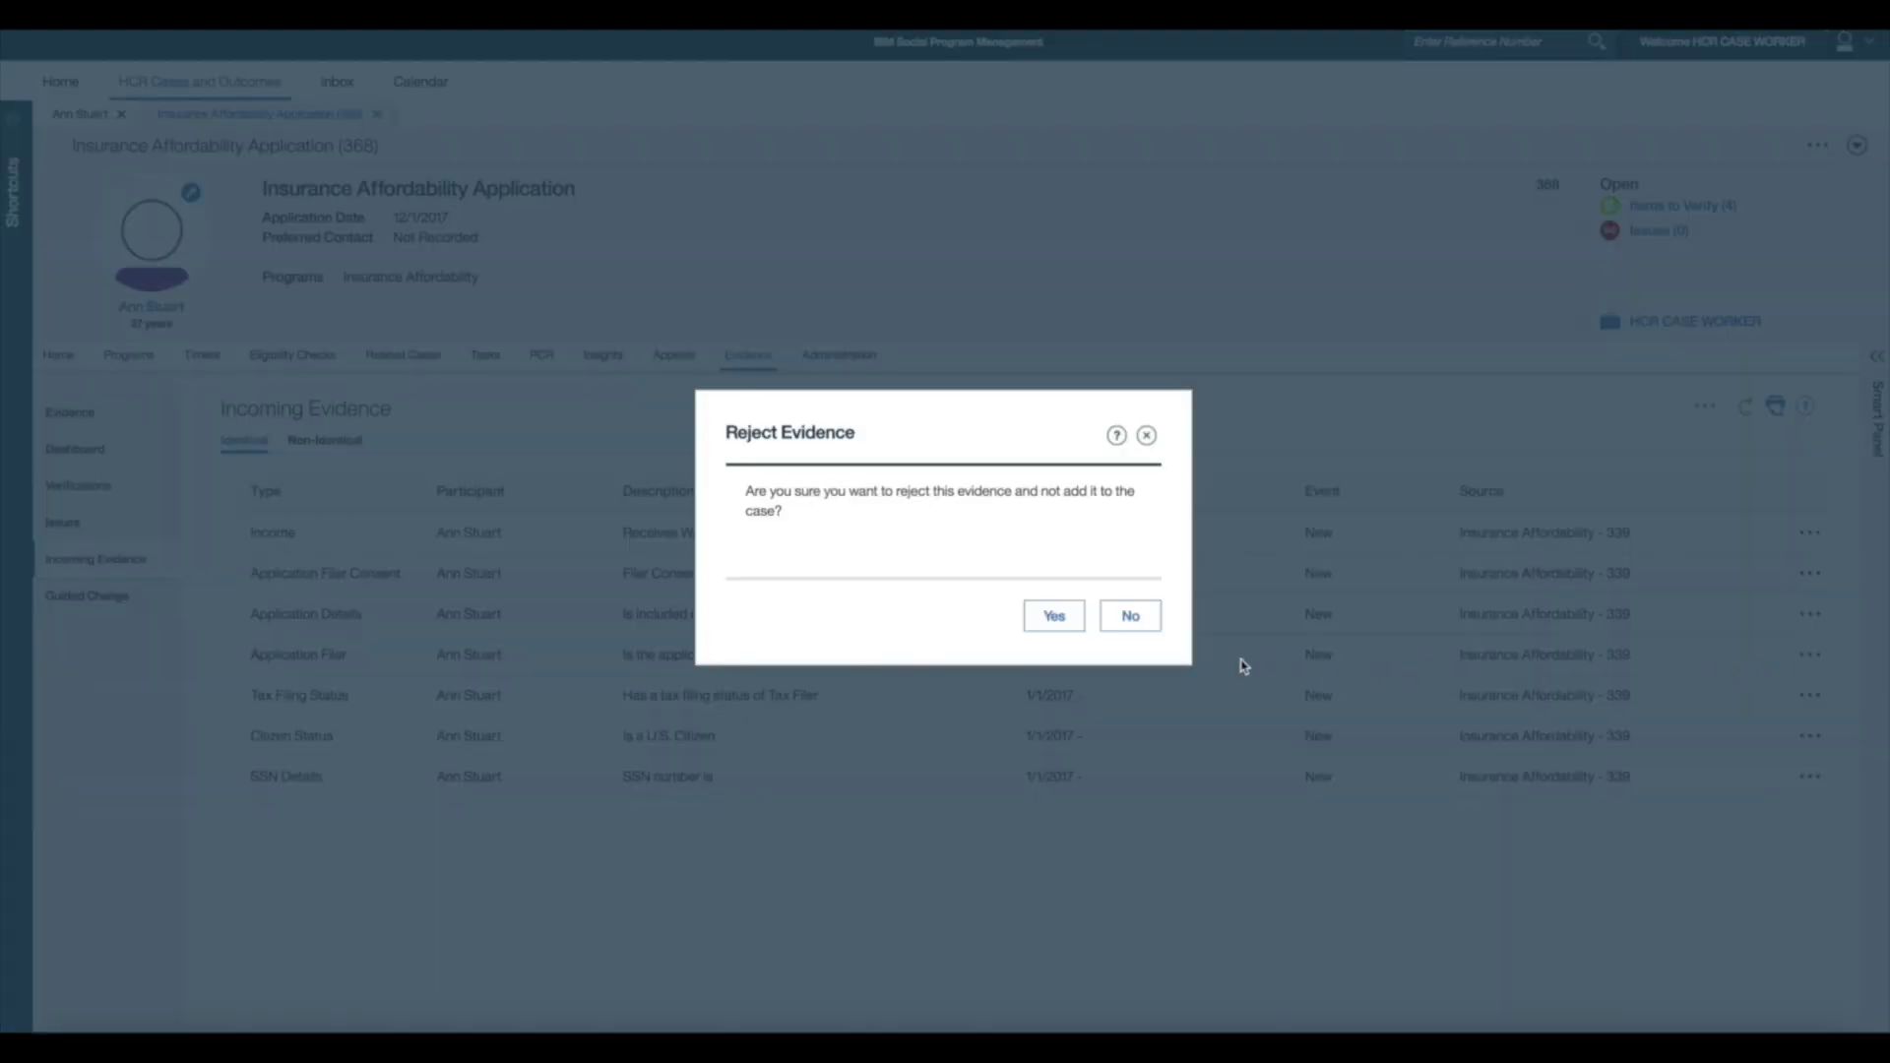
left_click(1059, 620)
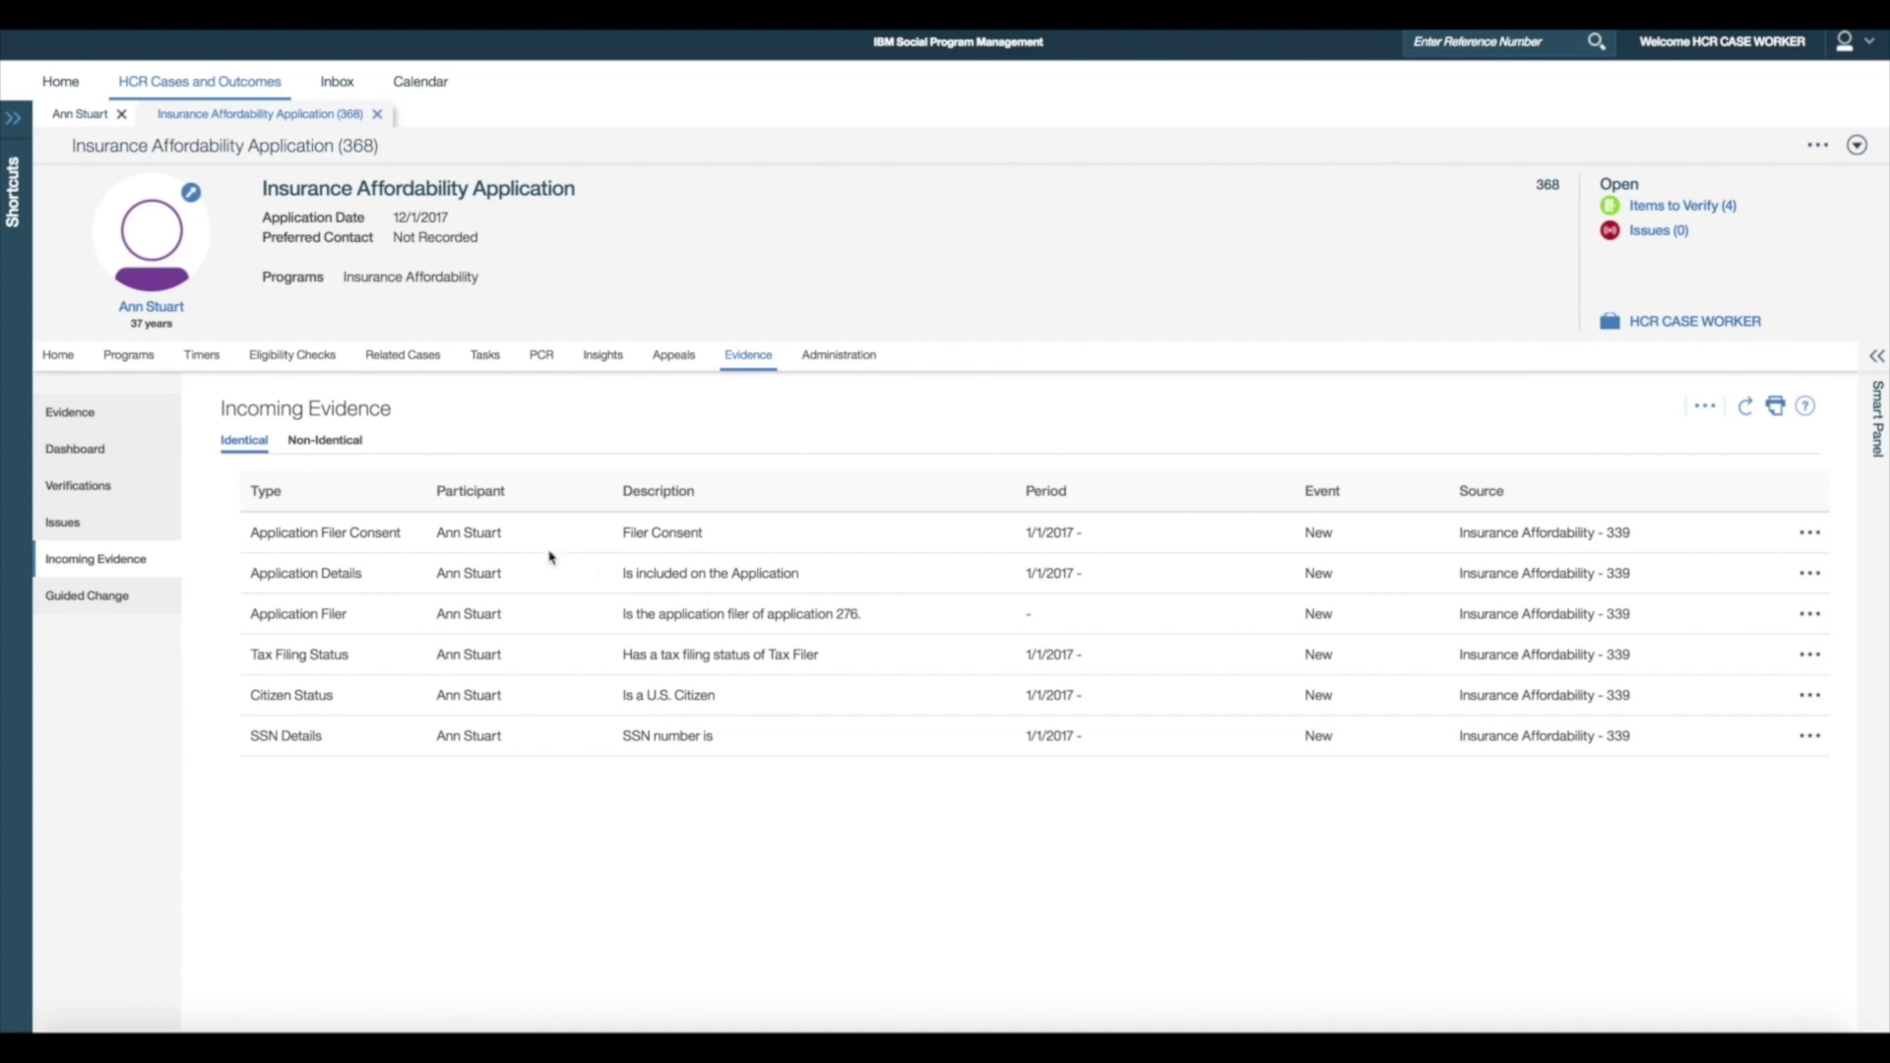
- Authorize the application's Insurance Affordability program to the existing integrated case
left_click(74, 362)
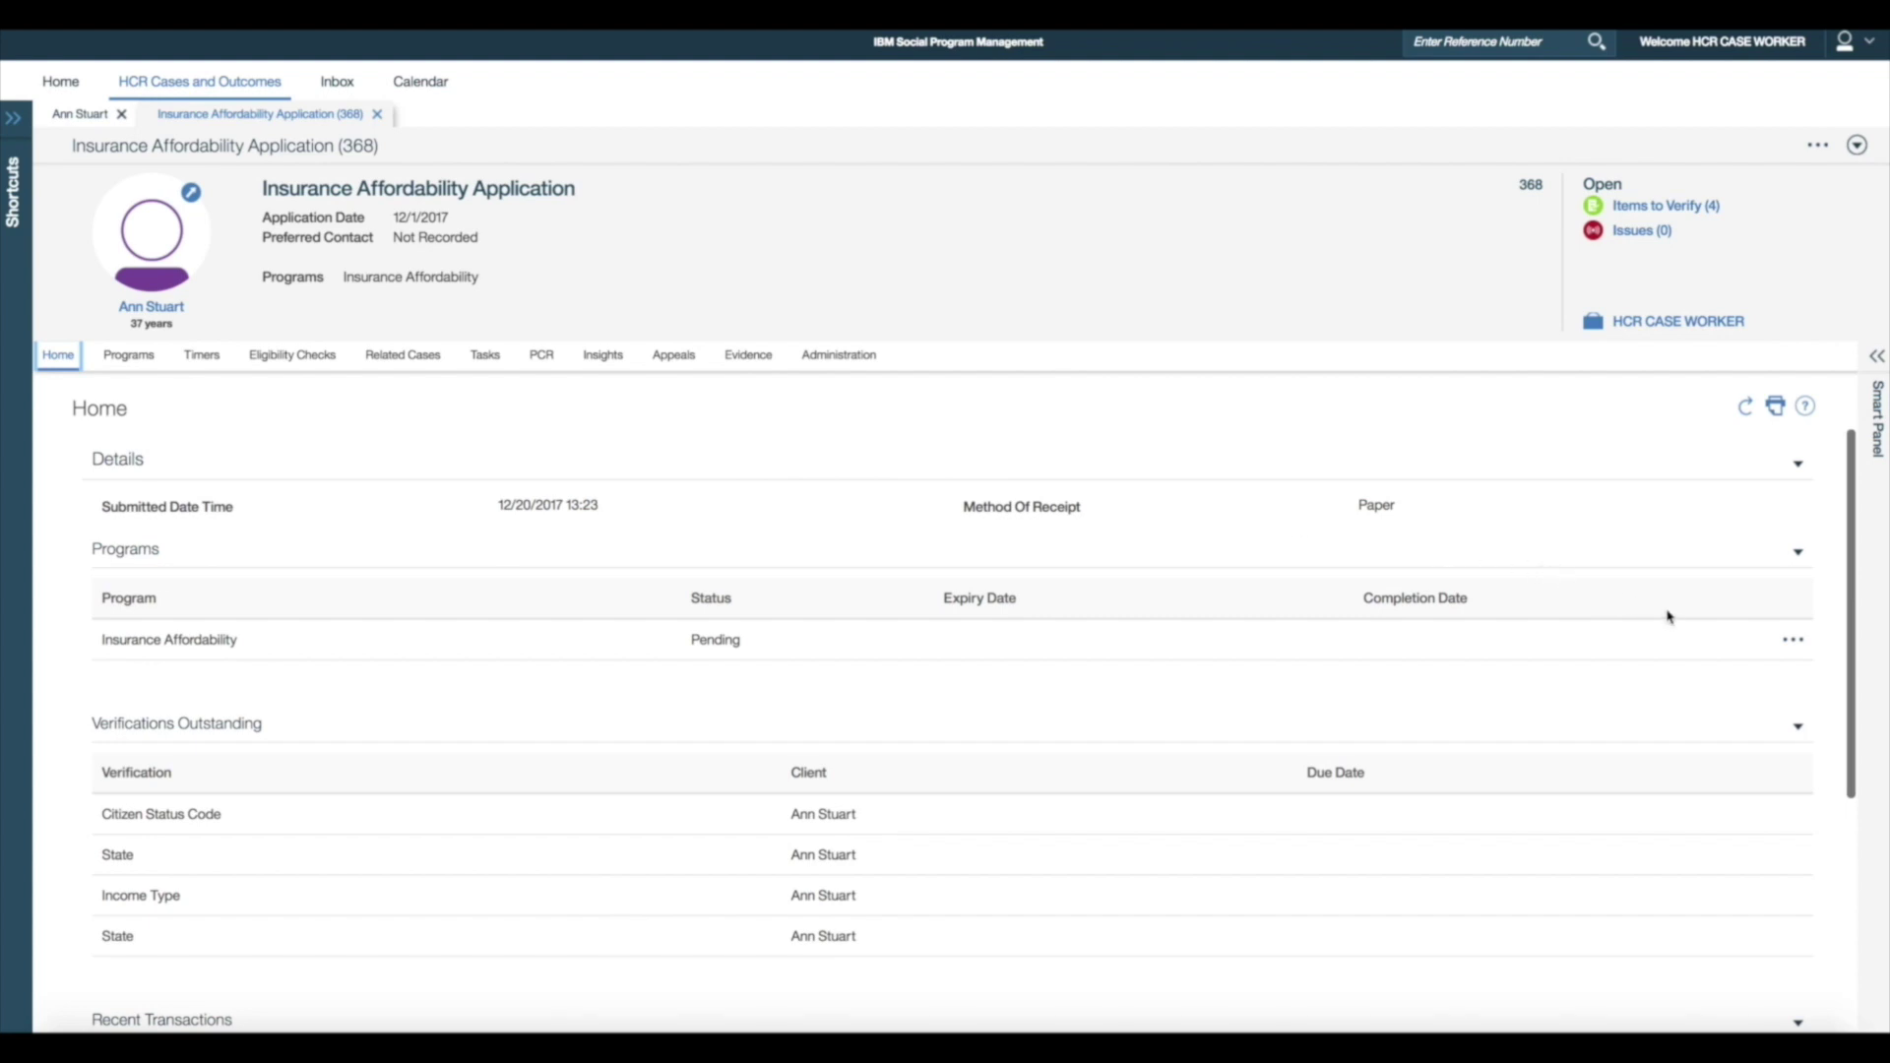
left_click(1791, 649)
left_click(1792, 679)
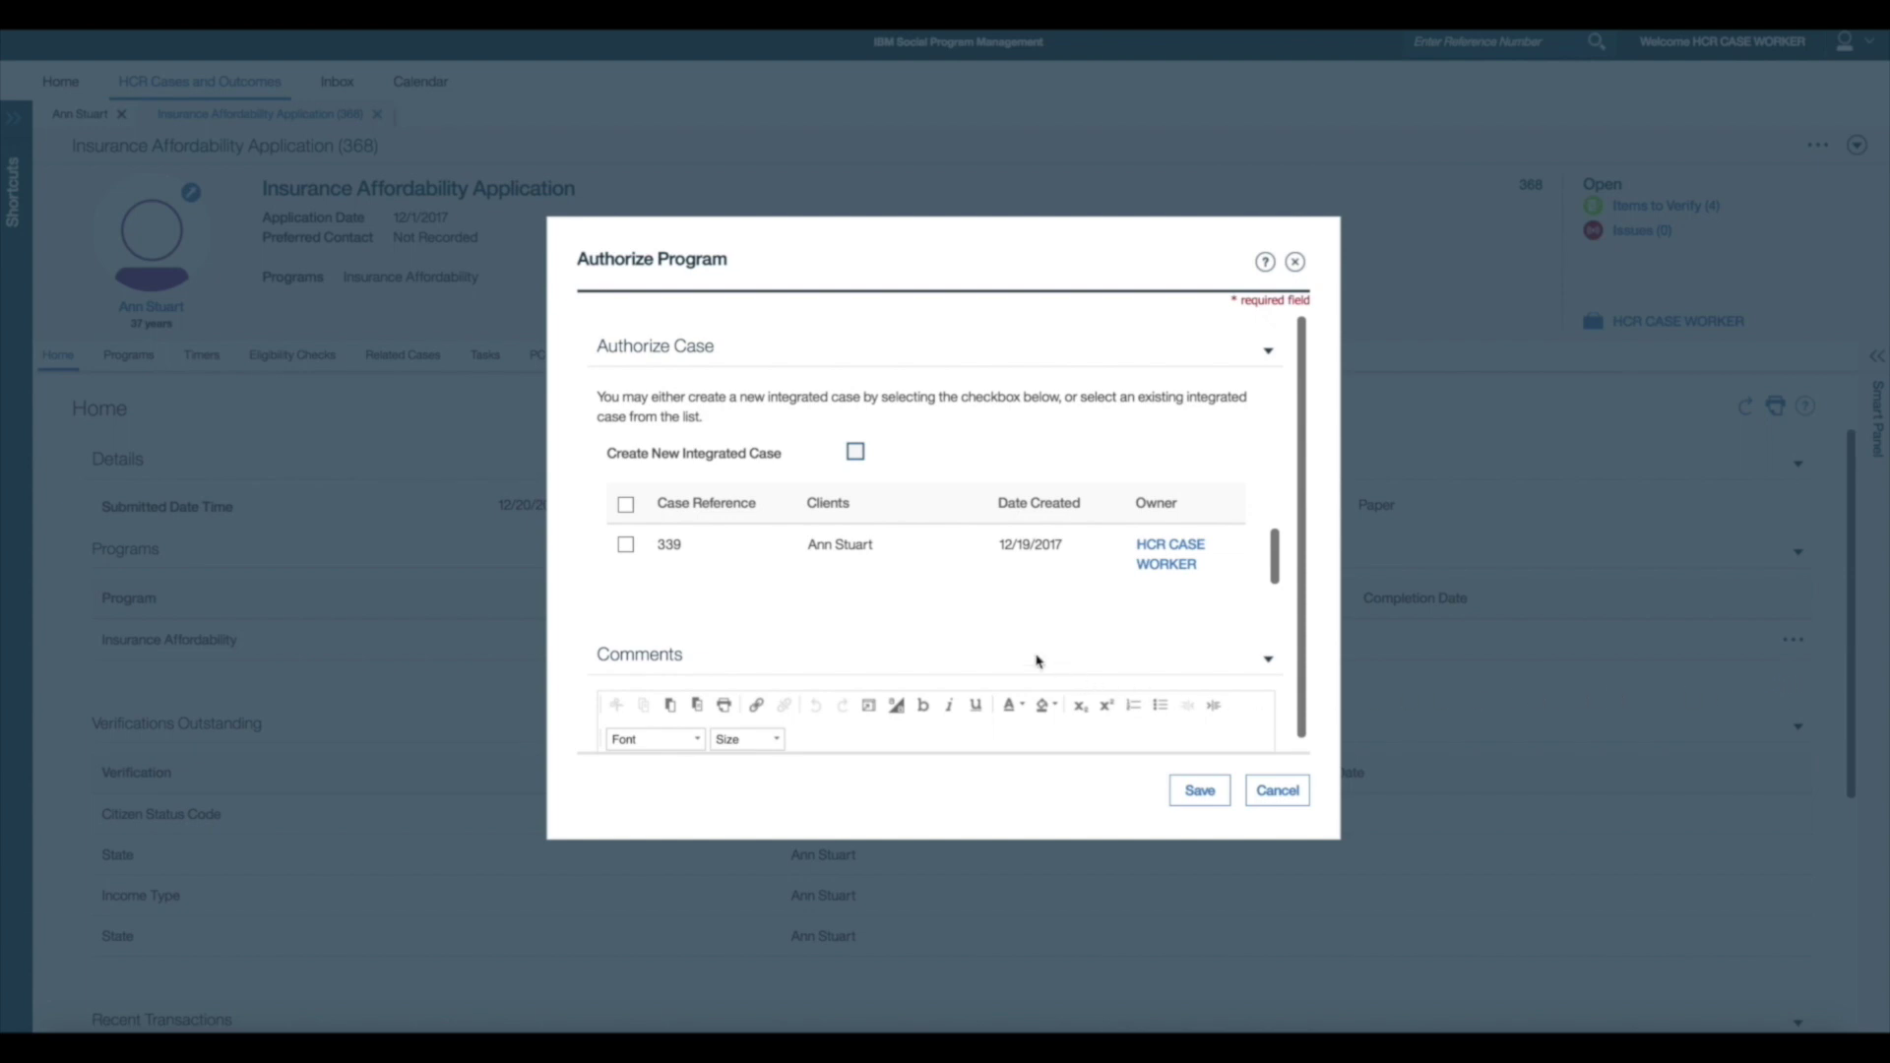
left_click(626, 506)
left_click(1199, 790)
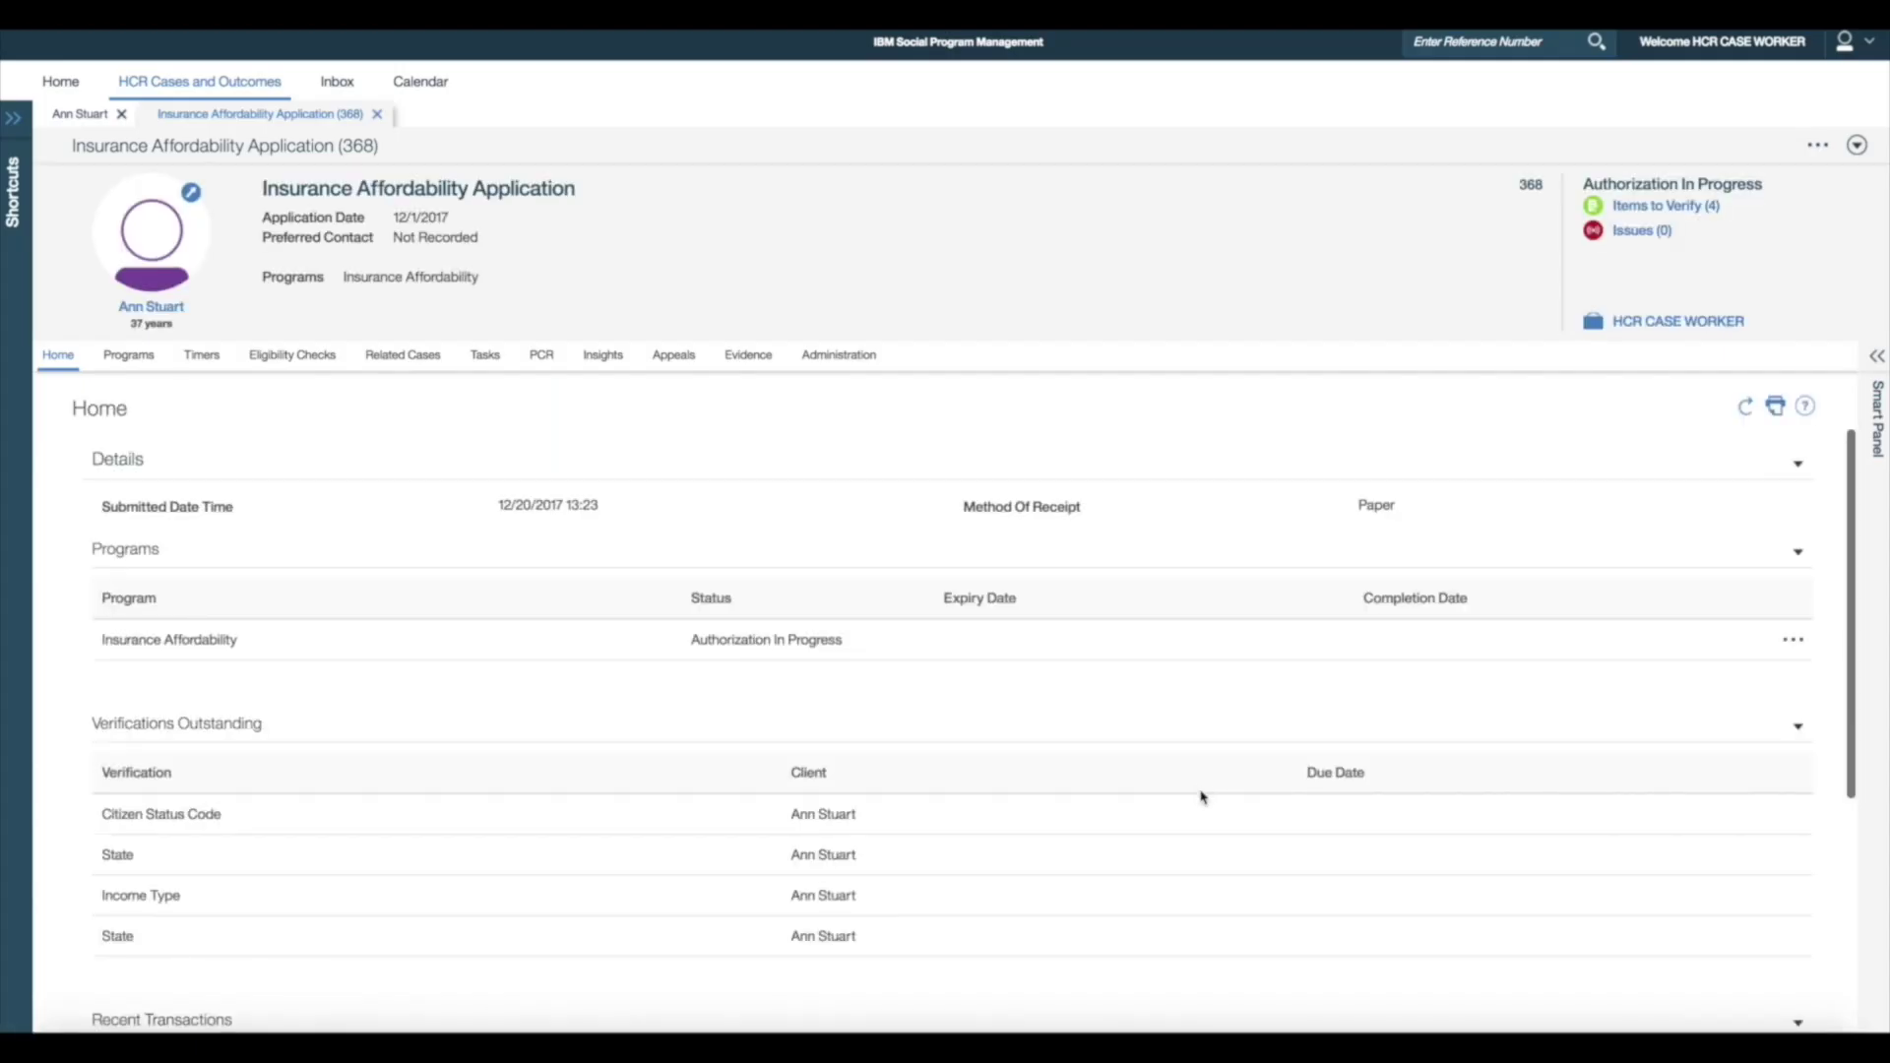
- Open the income evidence of the related Insurance Affordability case from its evidence dashboard
left_click(427, 364)
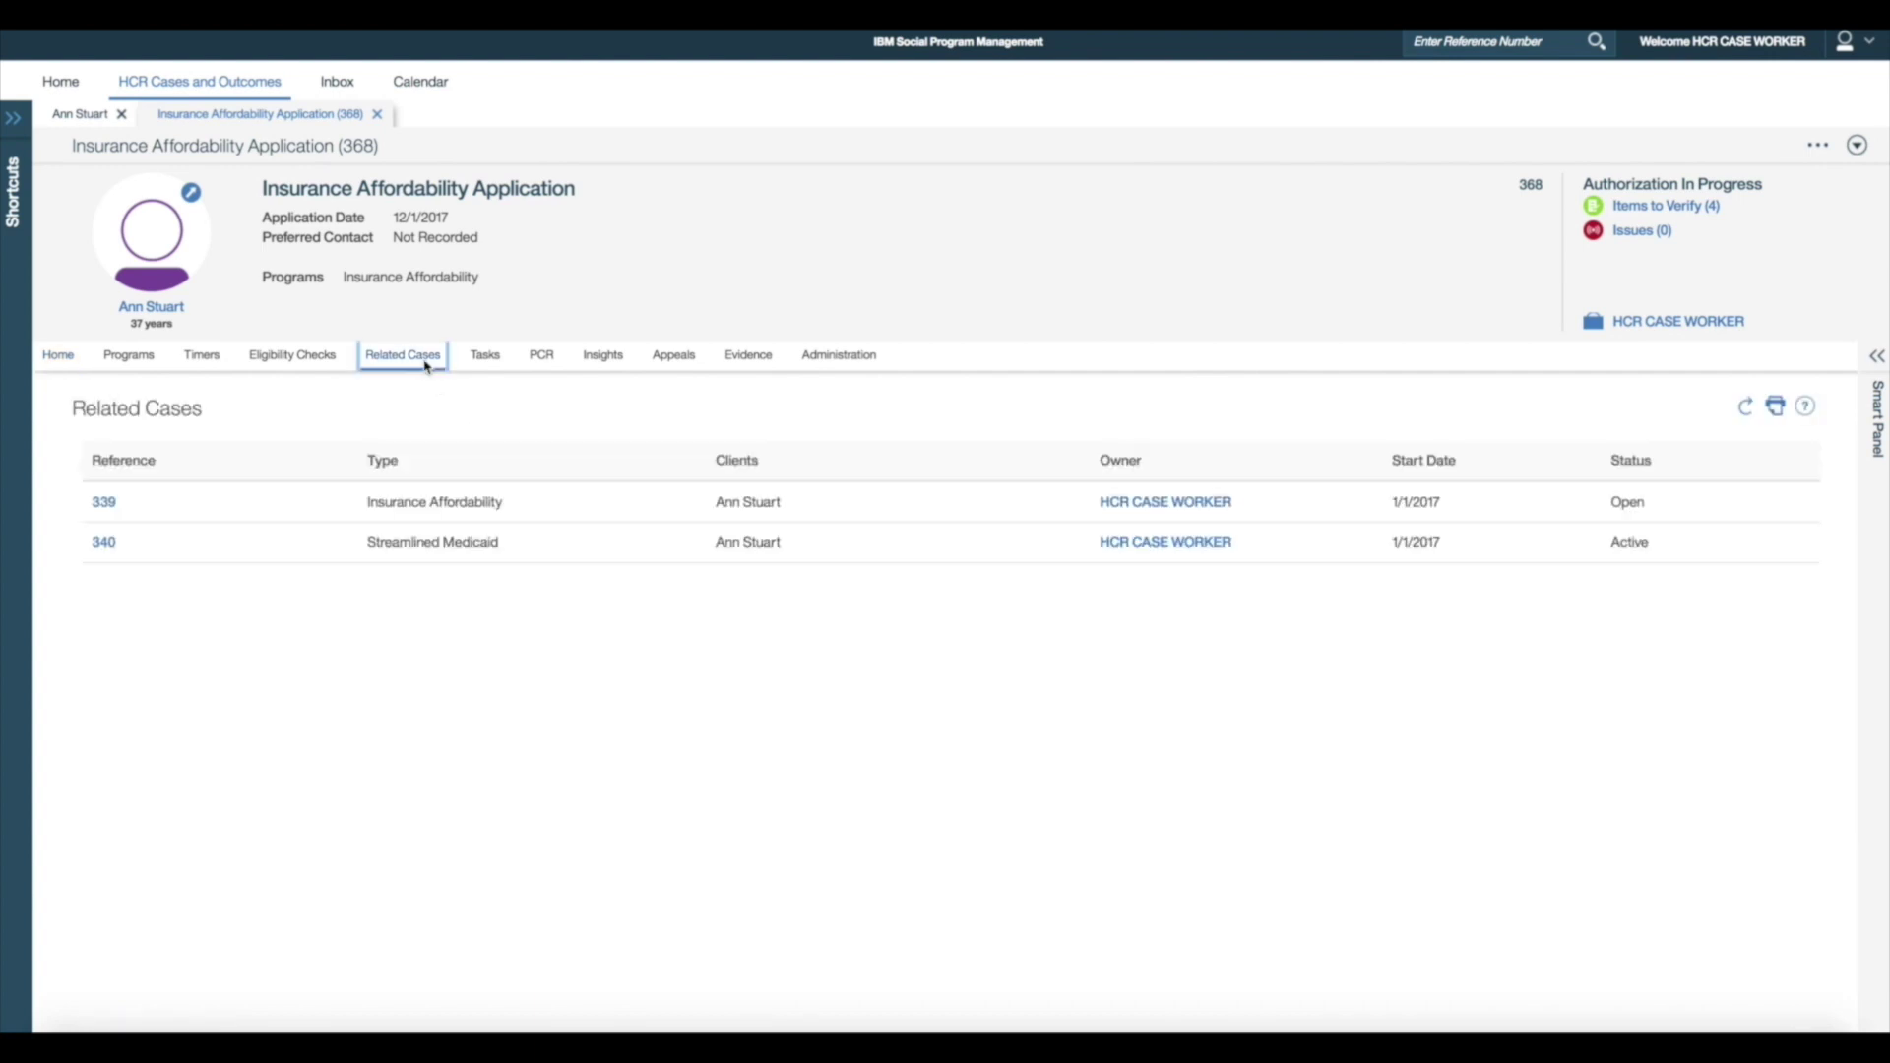
left_click(102, 503)
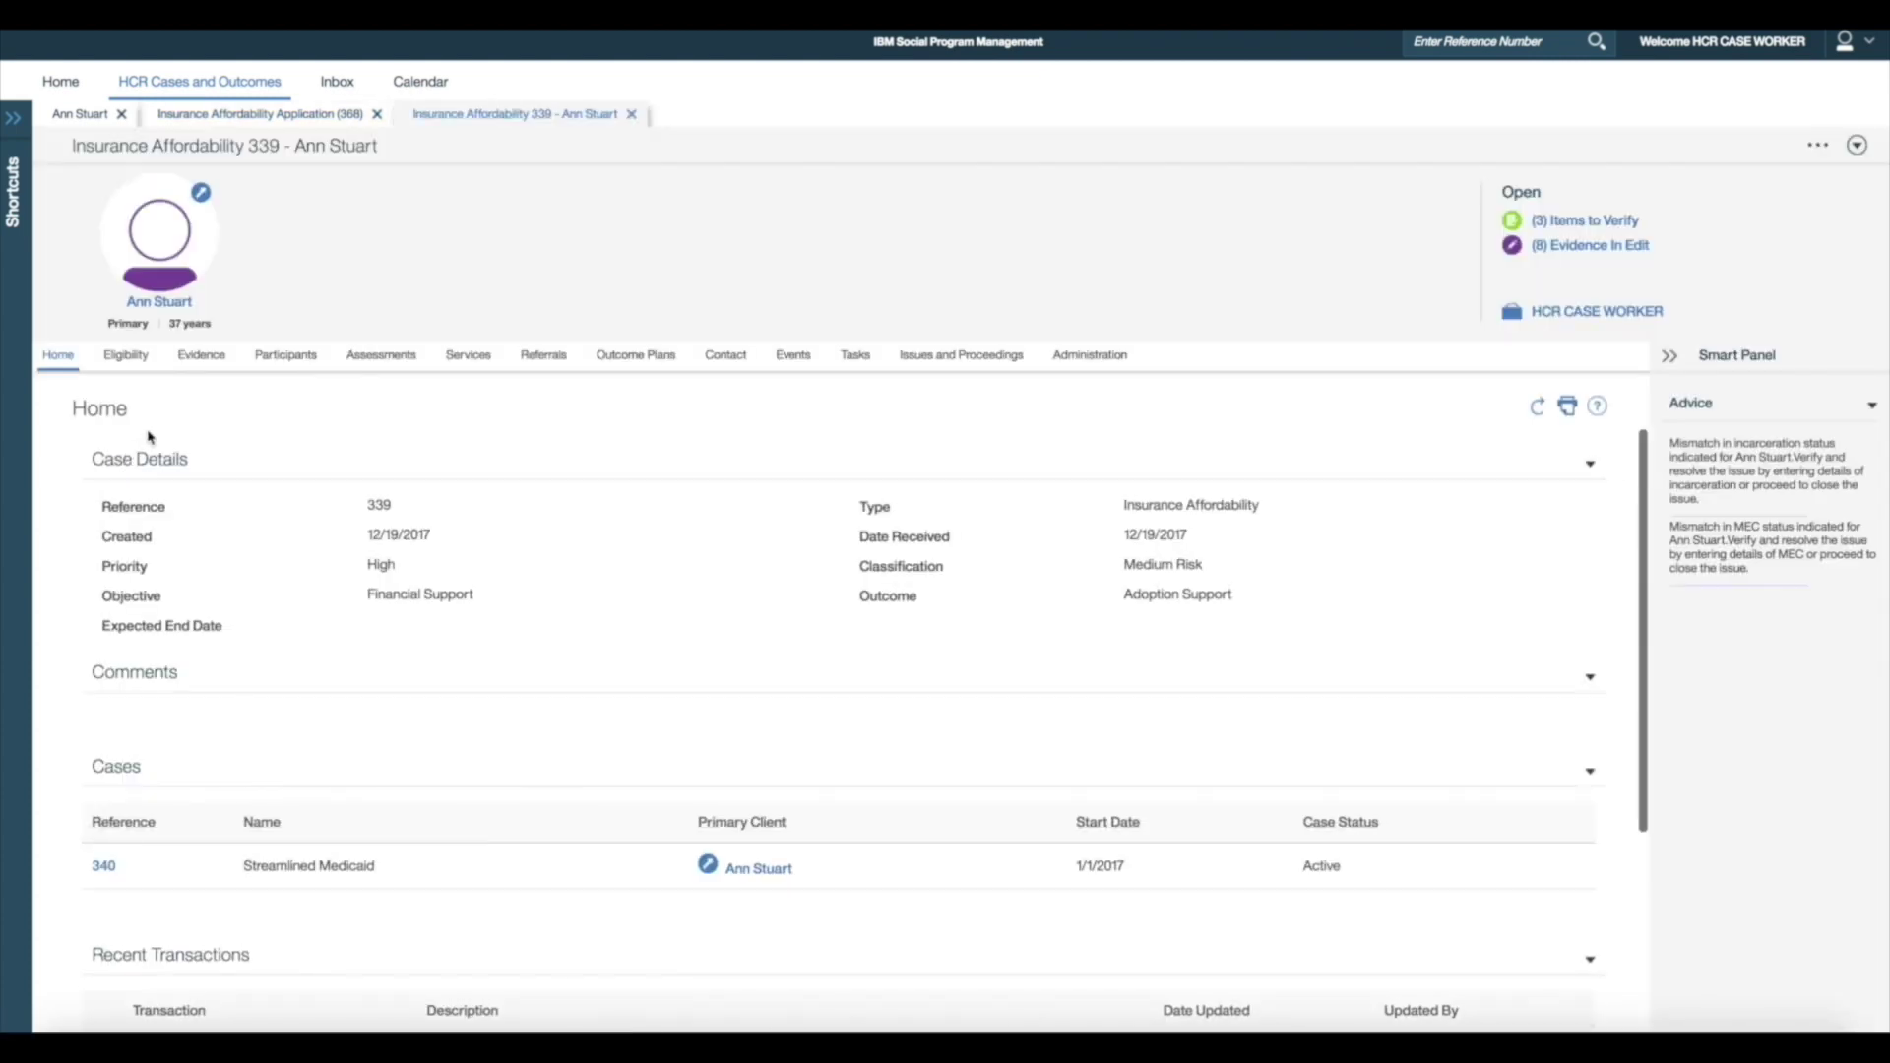
left_click(186, 361)
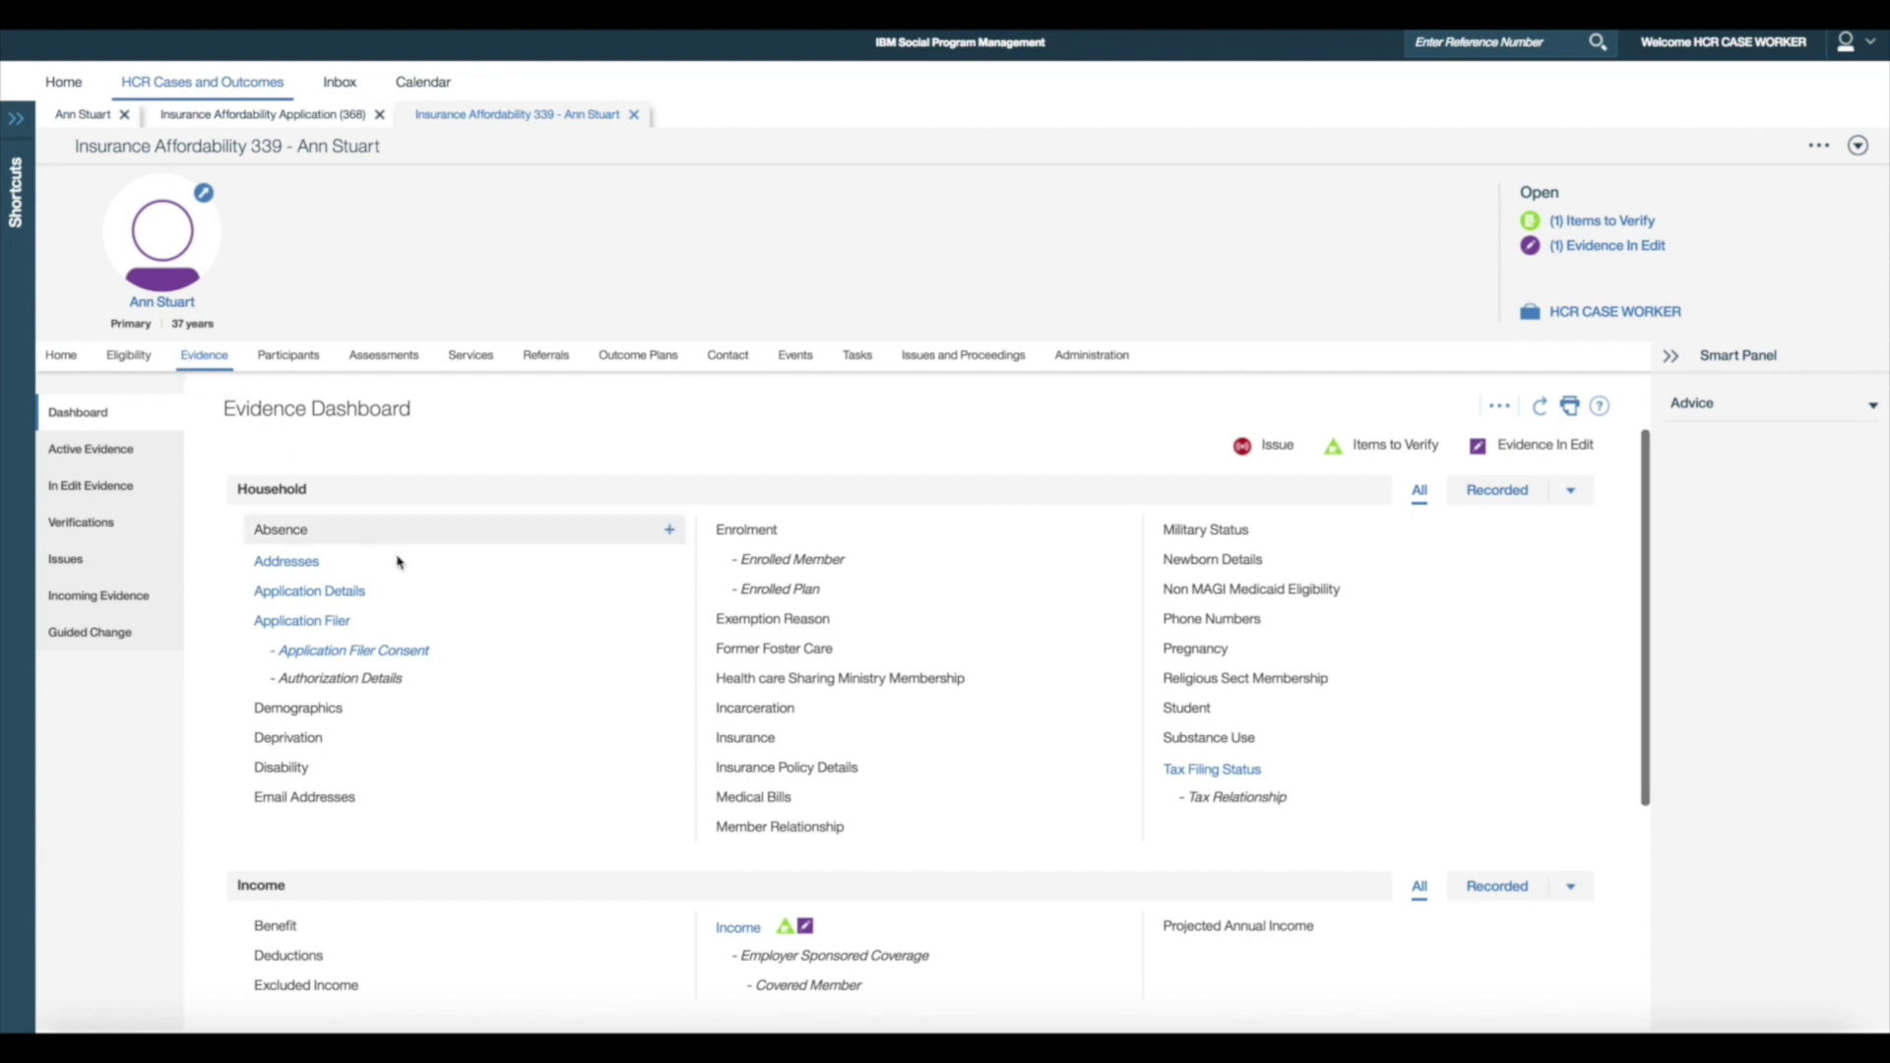
left_click(732, 927)
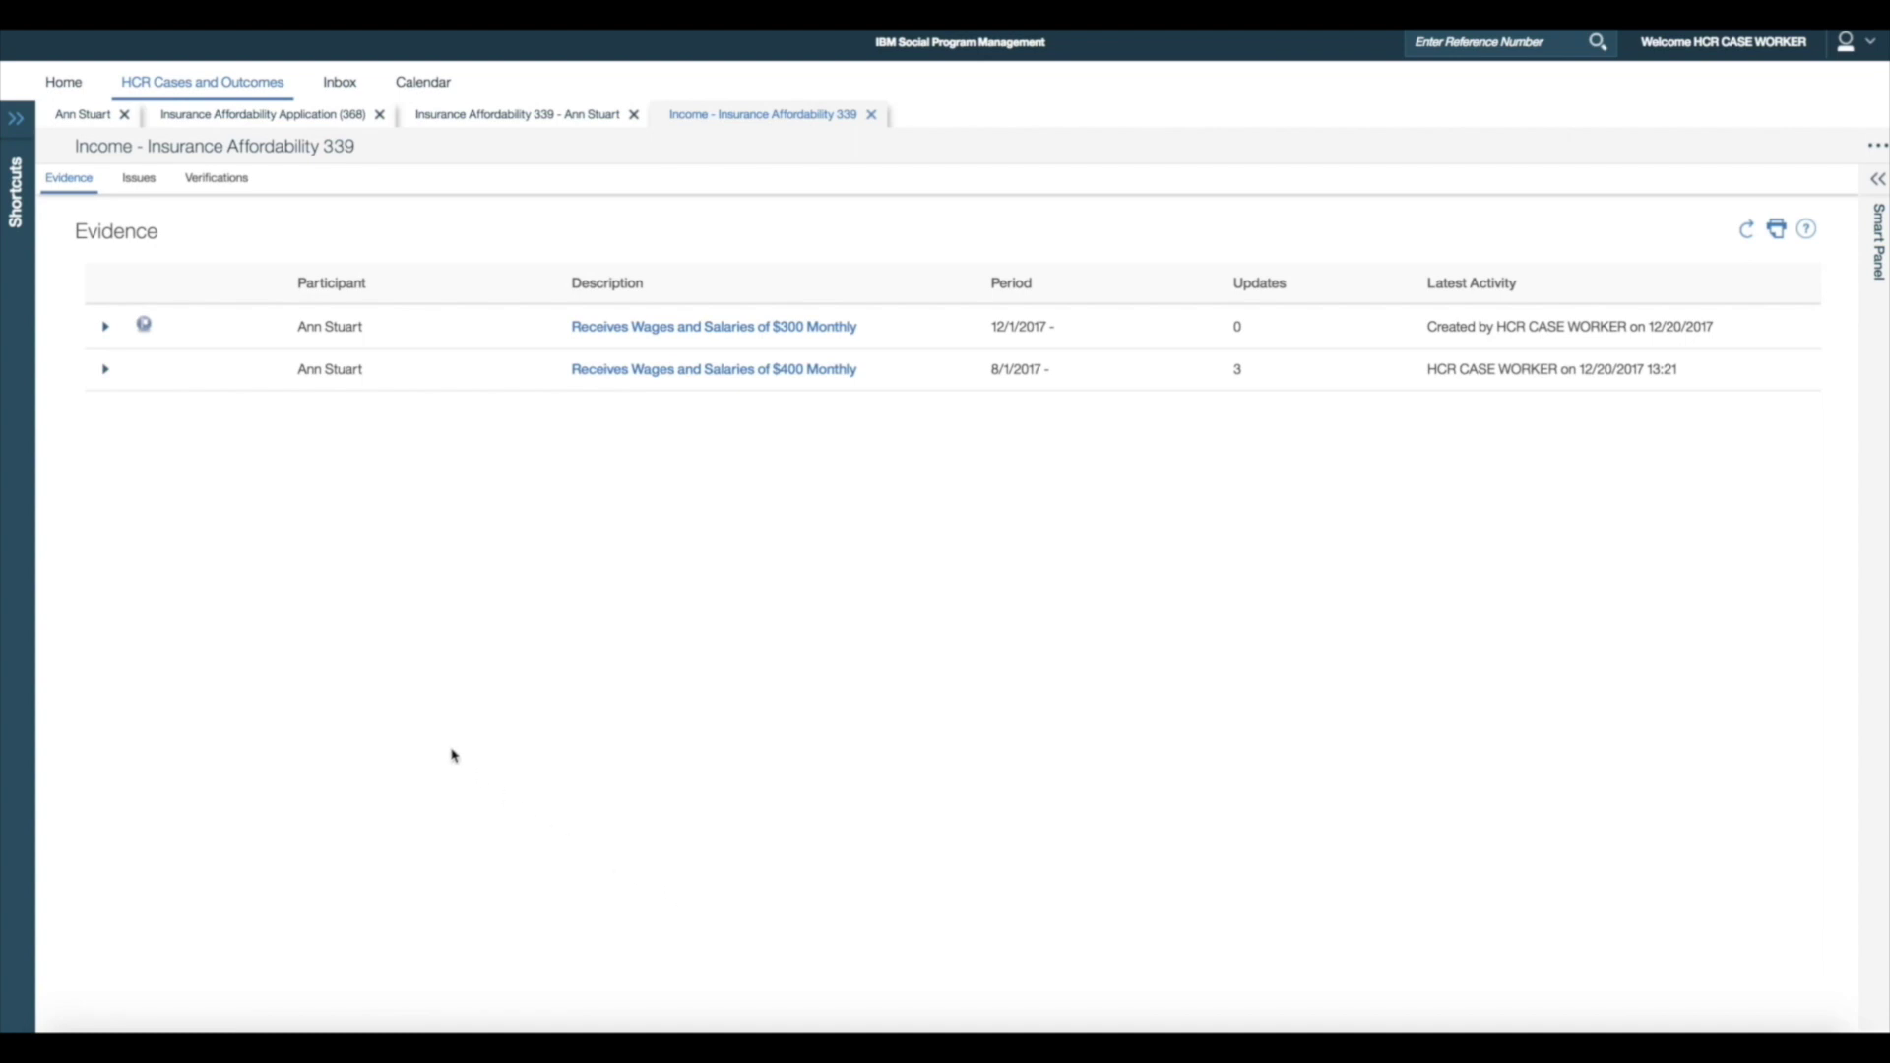
- Discard the in-edit $300 monthly income evidence on the integrated case and refresh the evidence list
left_click(108, 331)
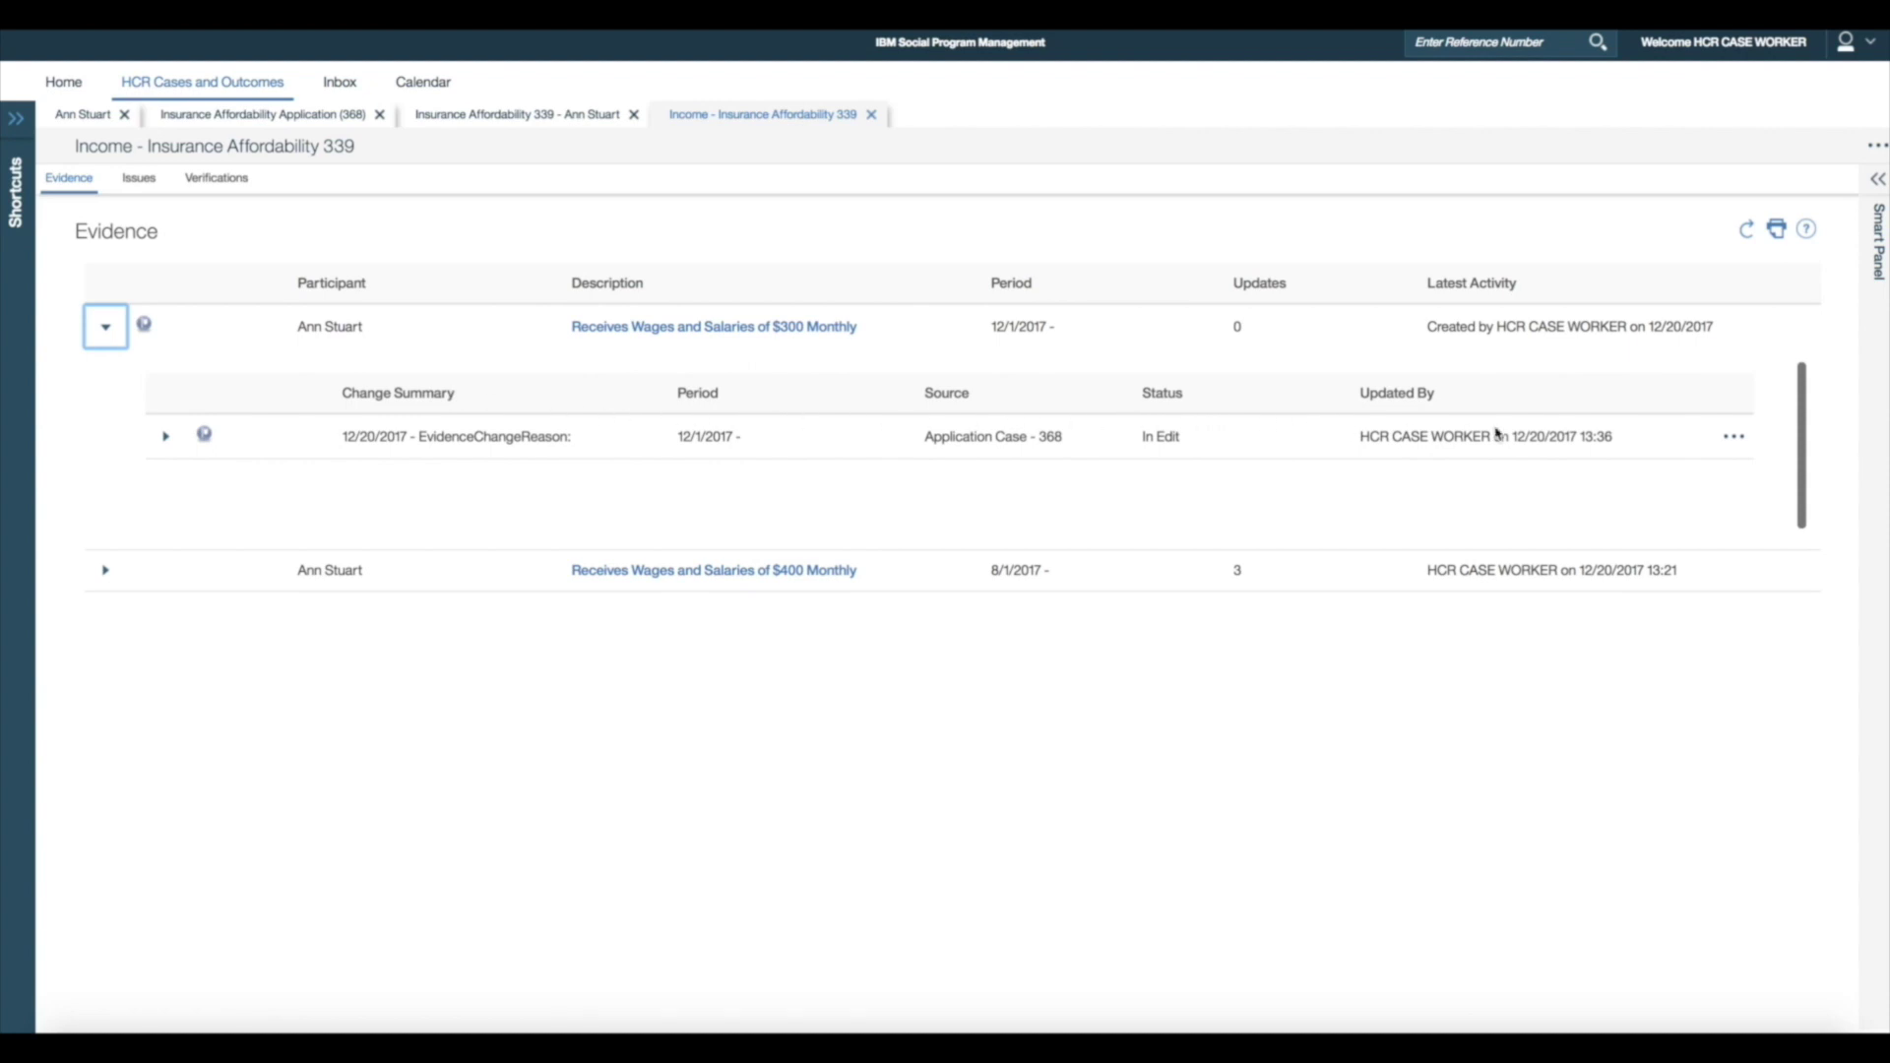
left_click(1734, 440)
left_click(1730, 512)
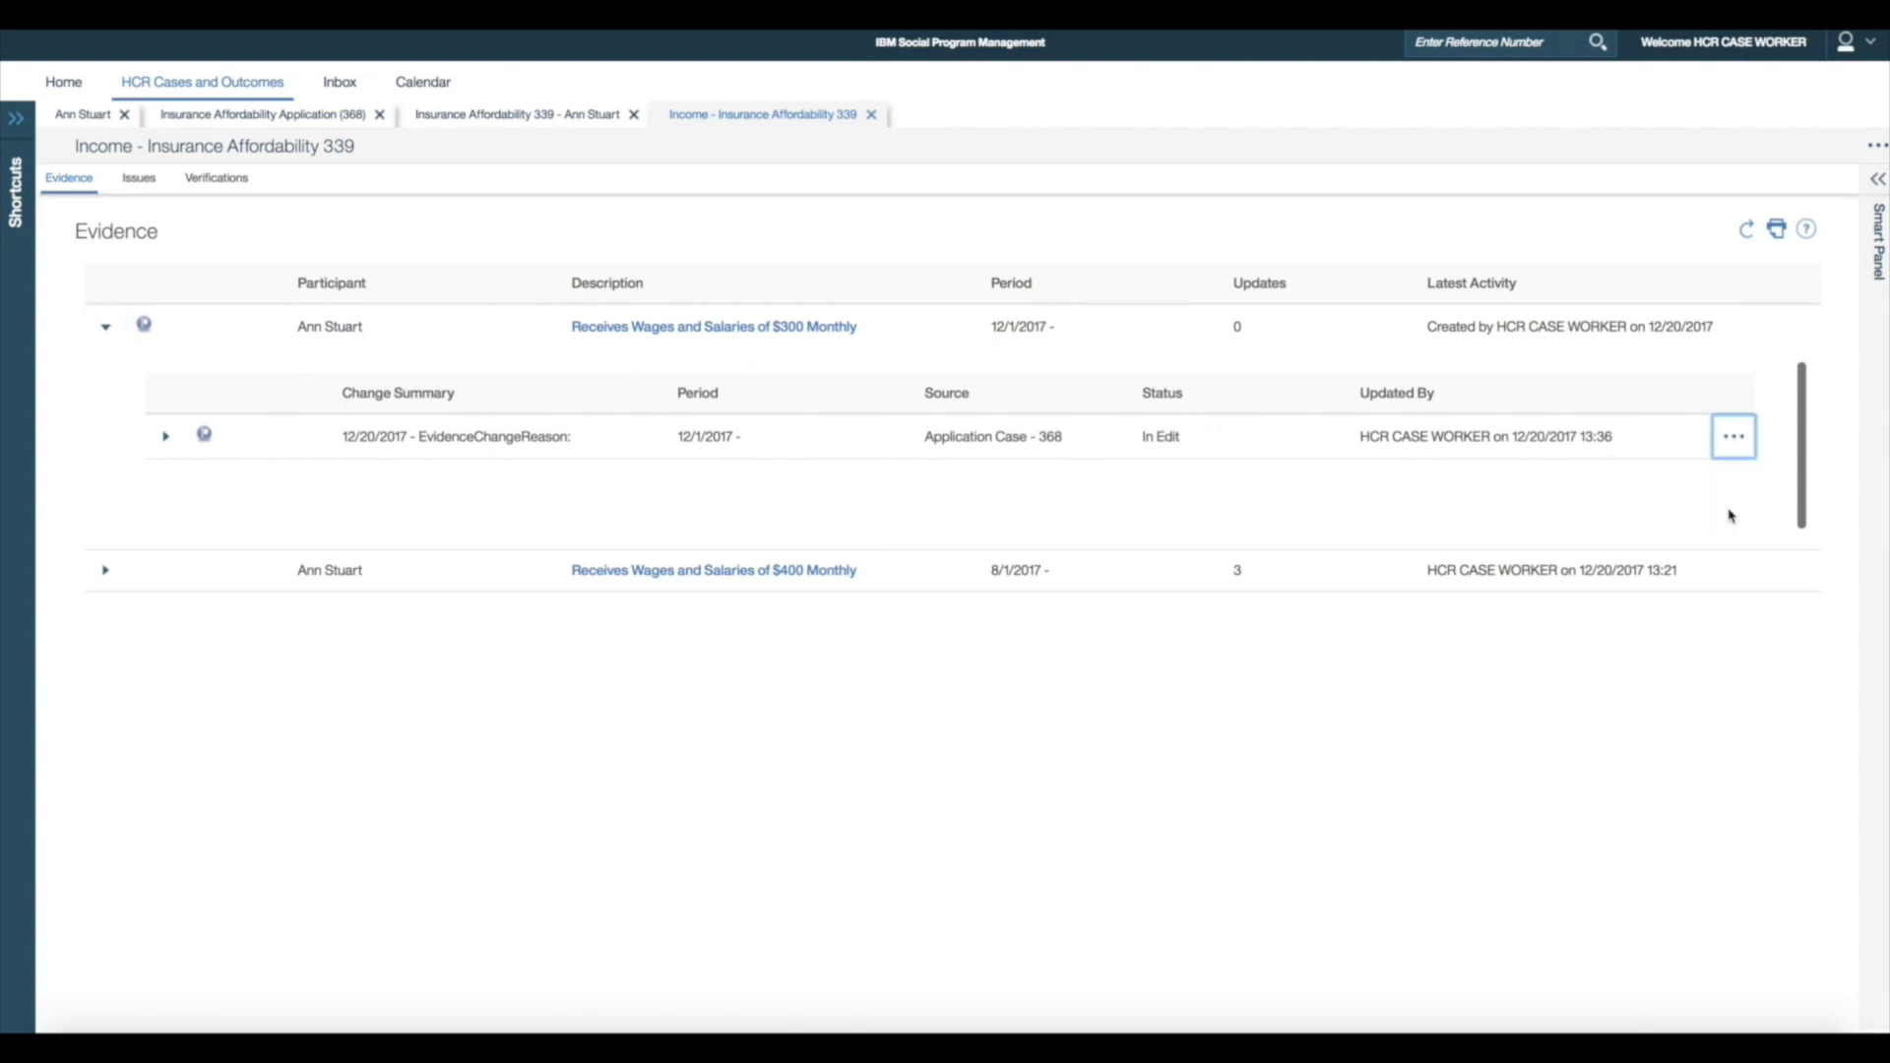
left_click(1205, 616)
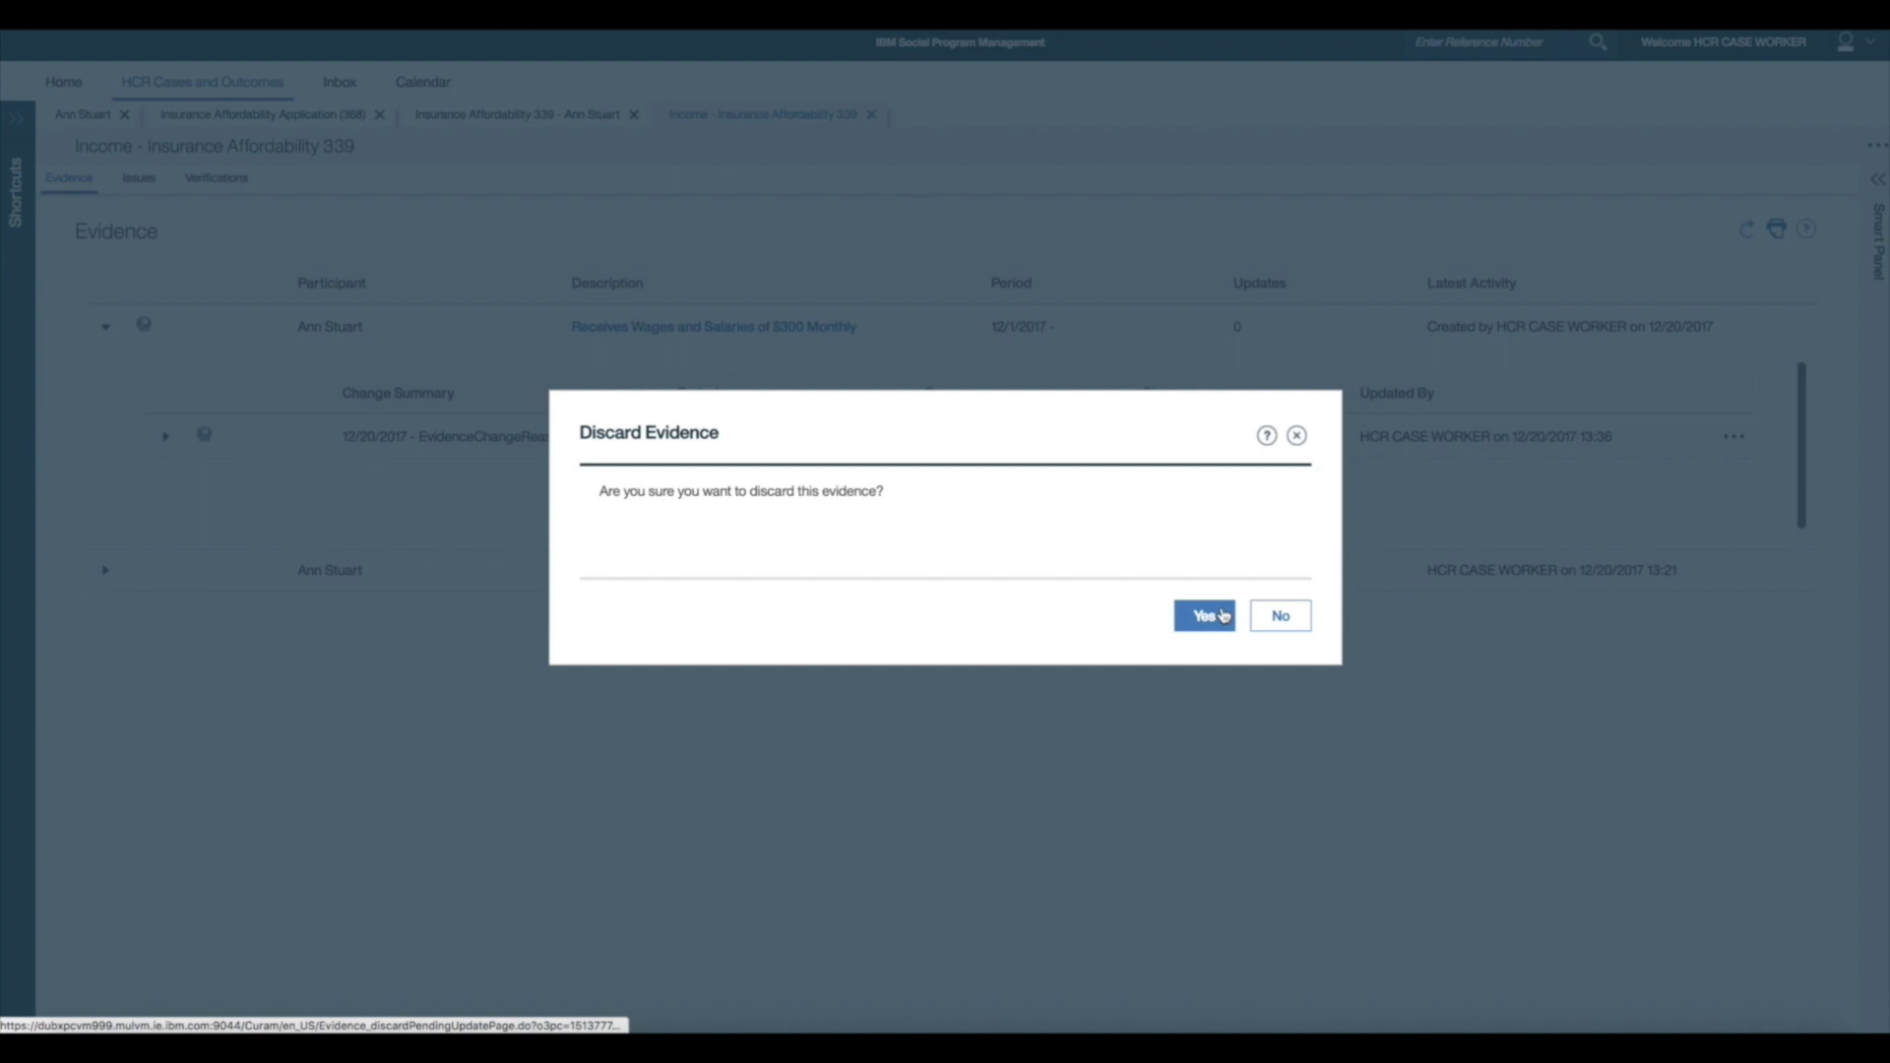
left_click(1745, 232)
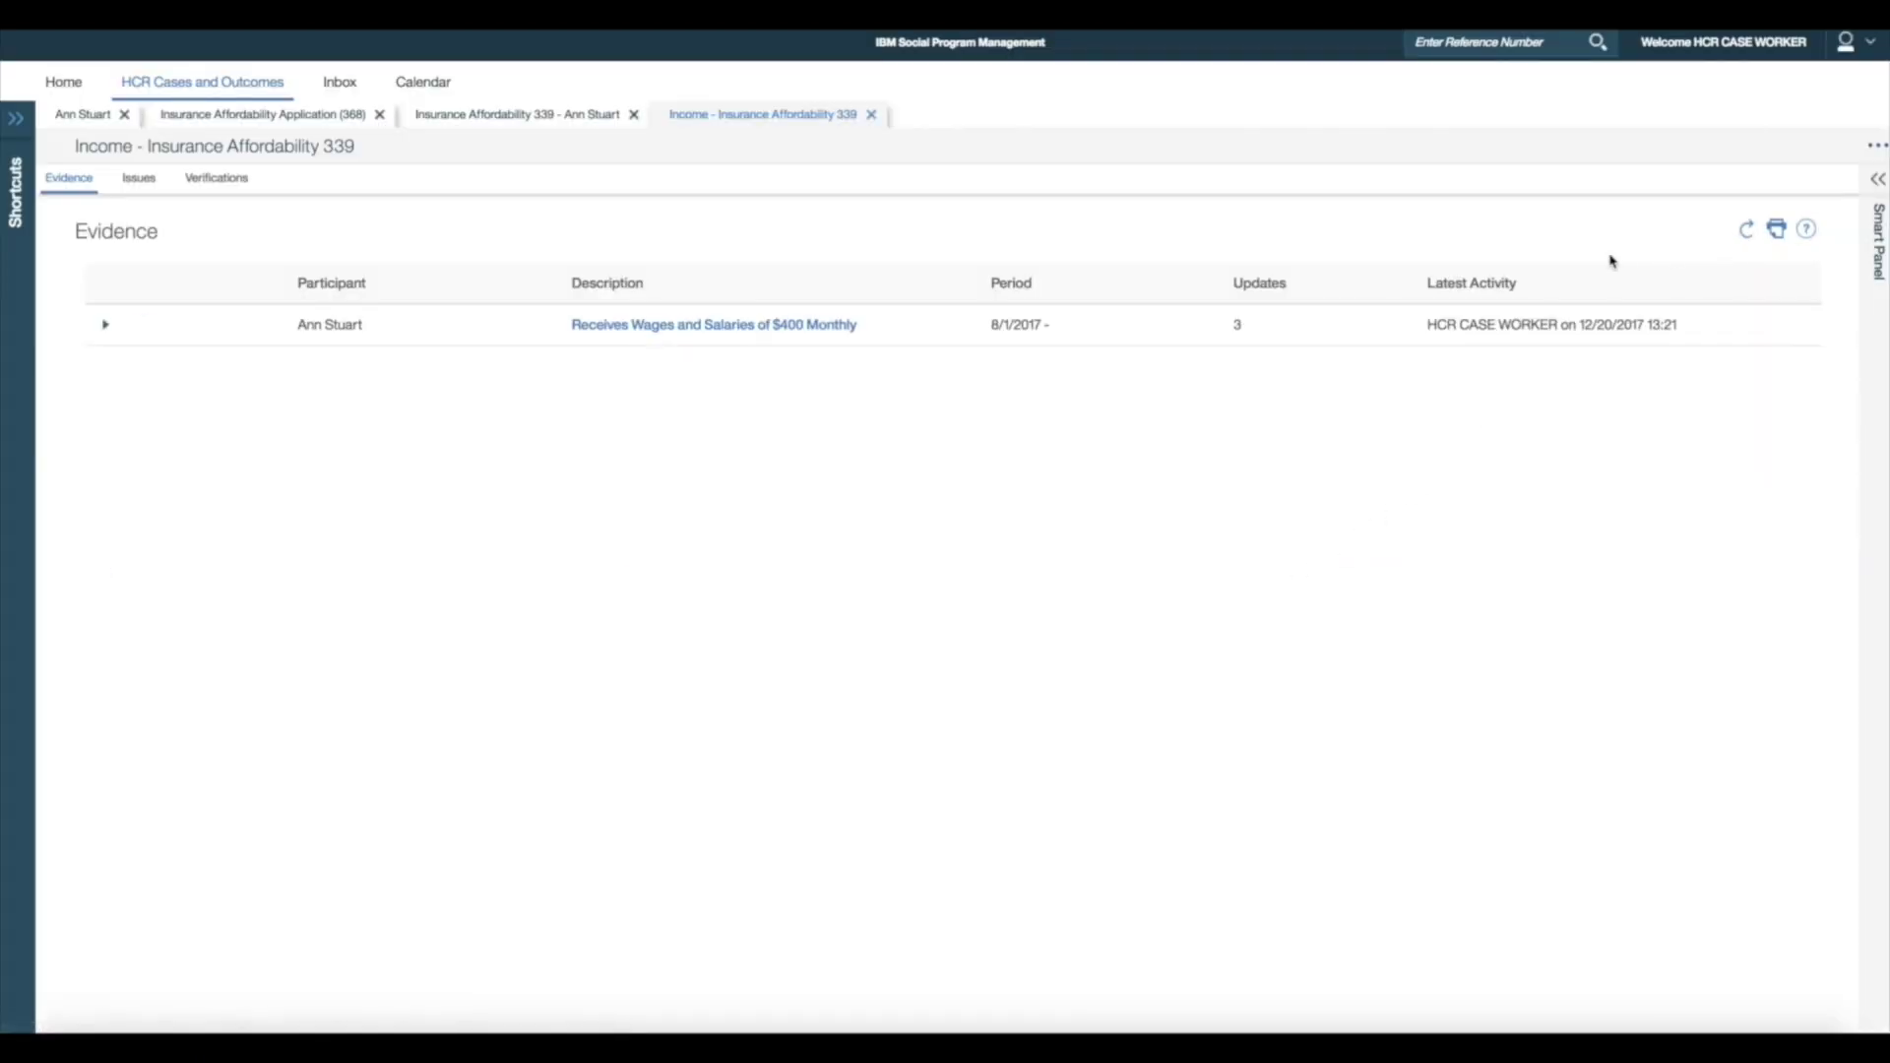
- Edit the case's income record effective from 8/1/2017, setting the effective date of change to 12/1/2017 and the amount to 300, and save
left_click(105, 324)
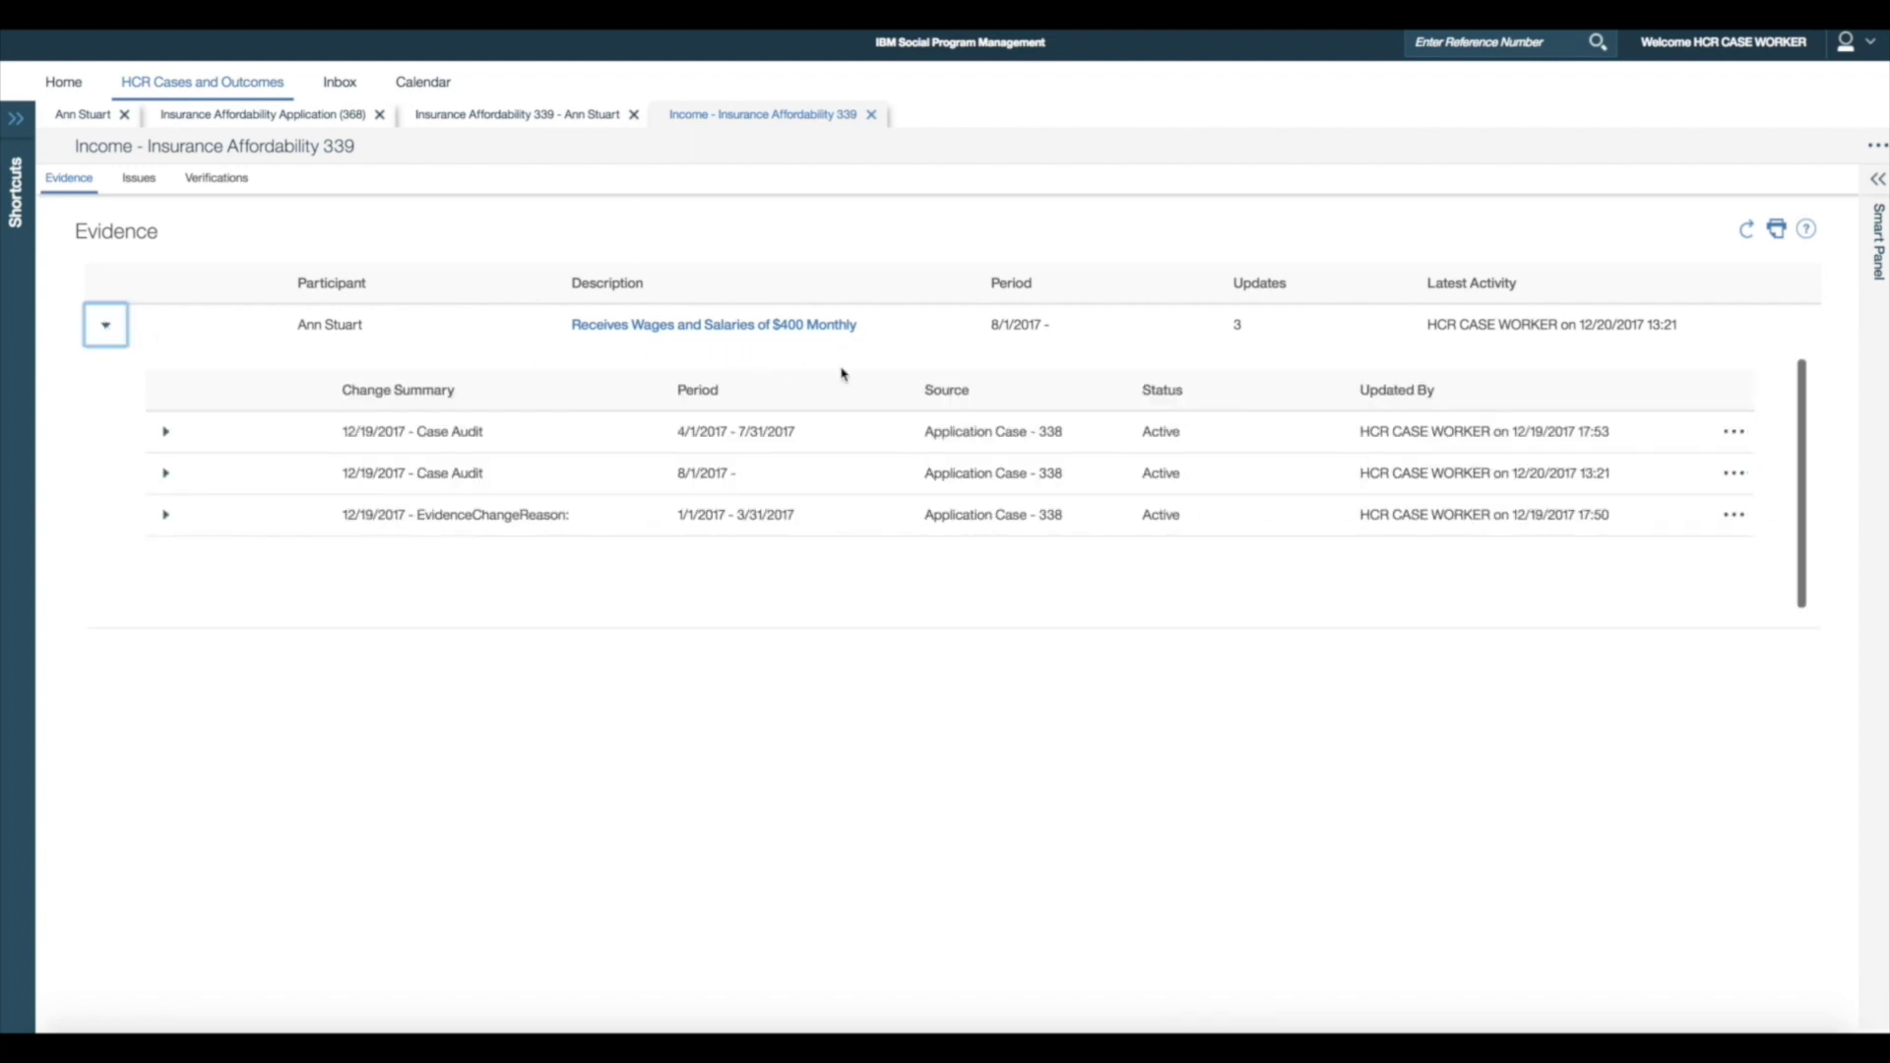
left_click(1722, 476)
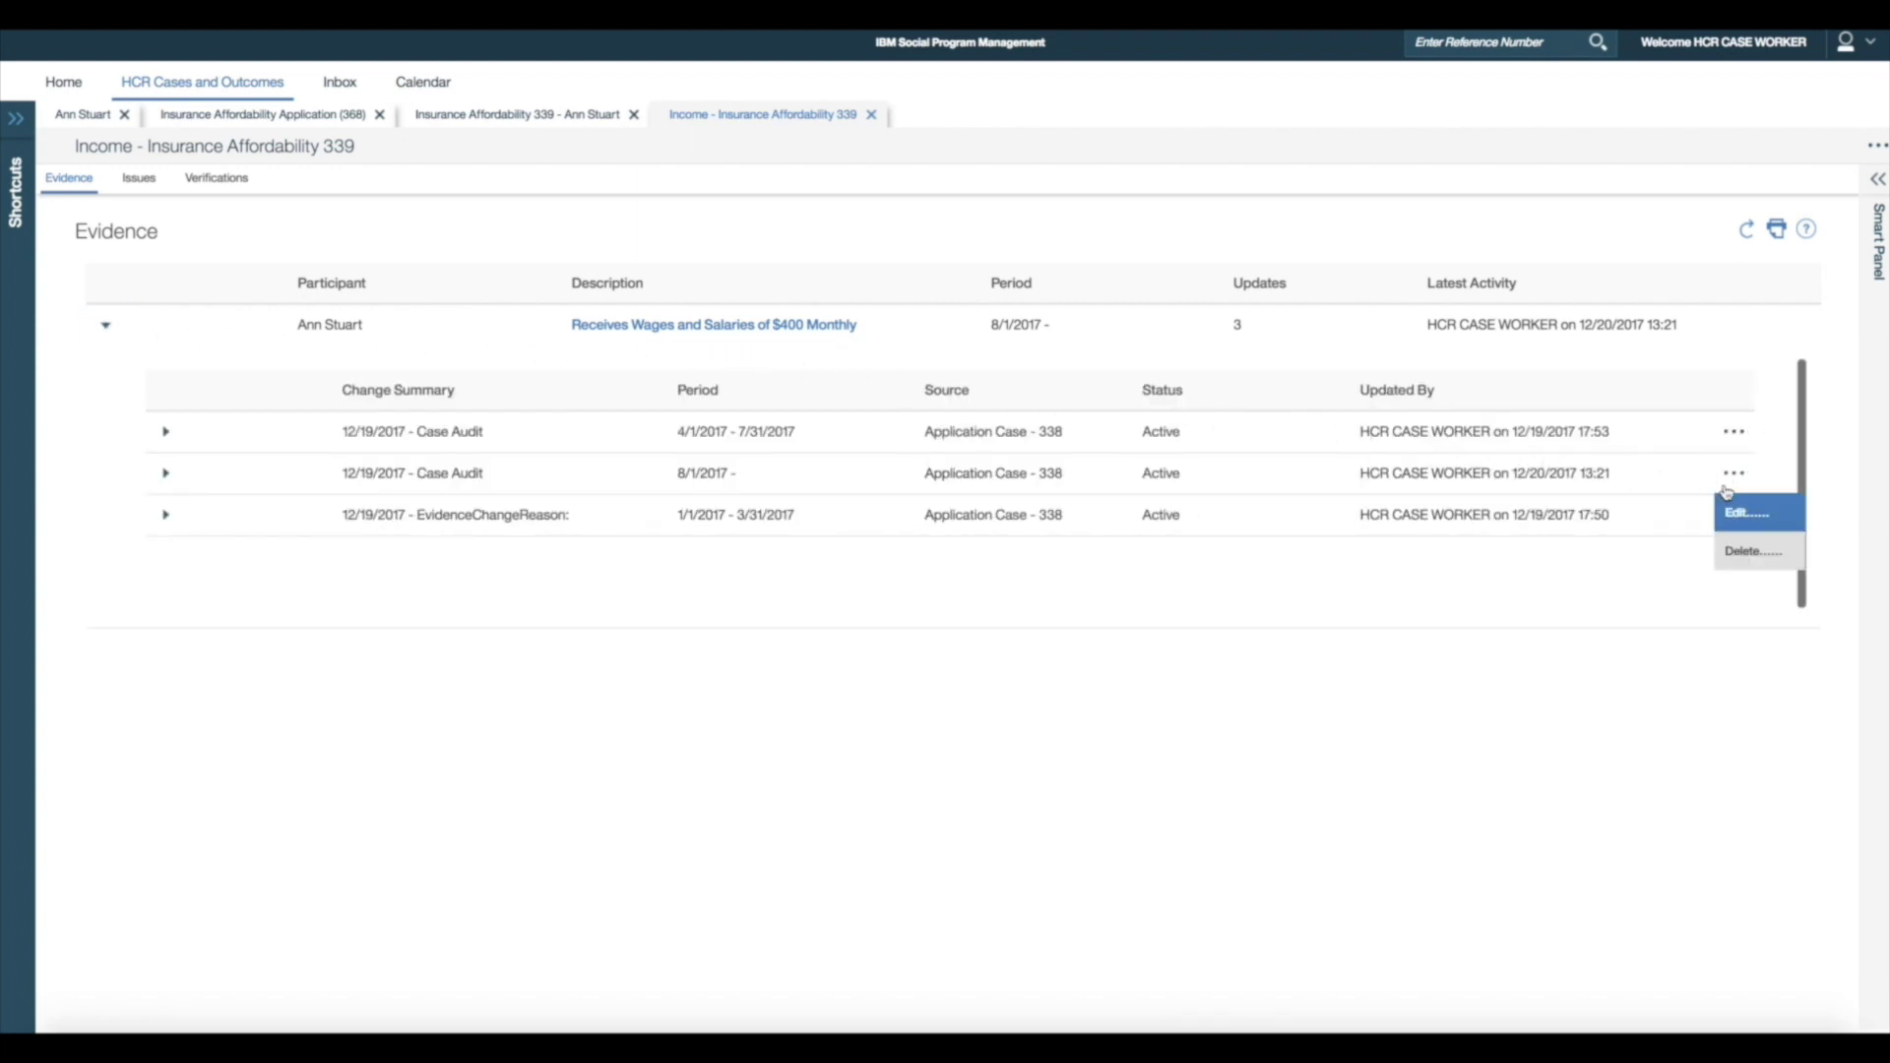
left_click(1730, 516)
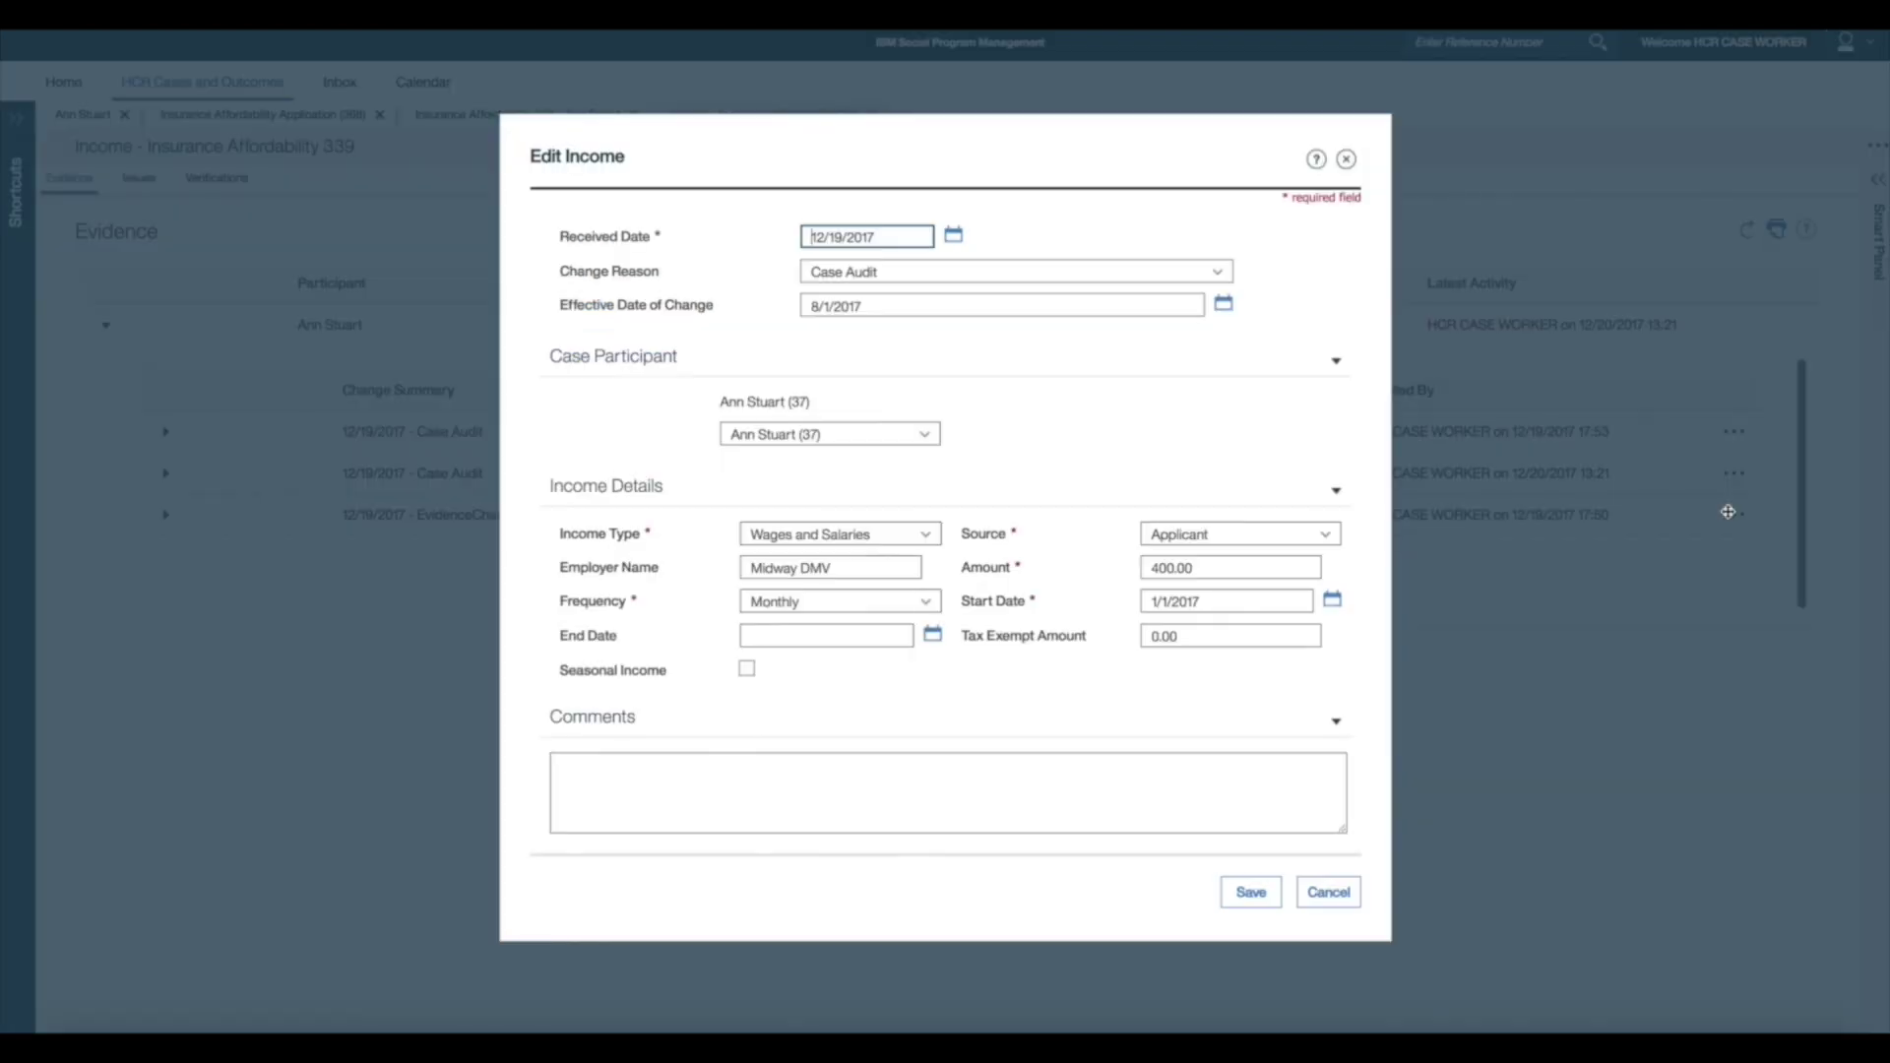
left_click_drag(867, 308, 787, 310)
type("12/1/2017")
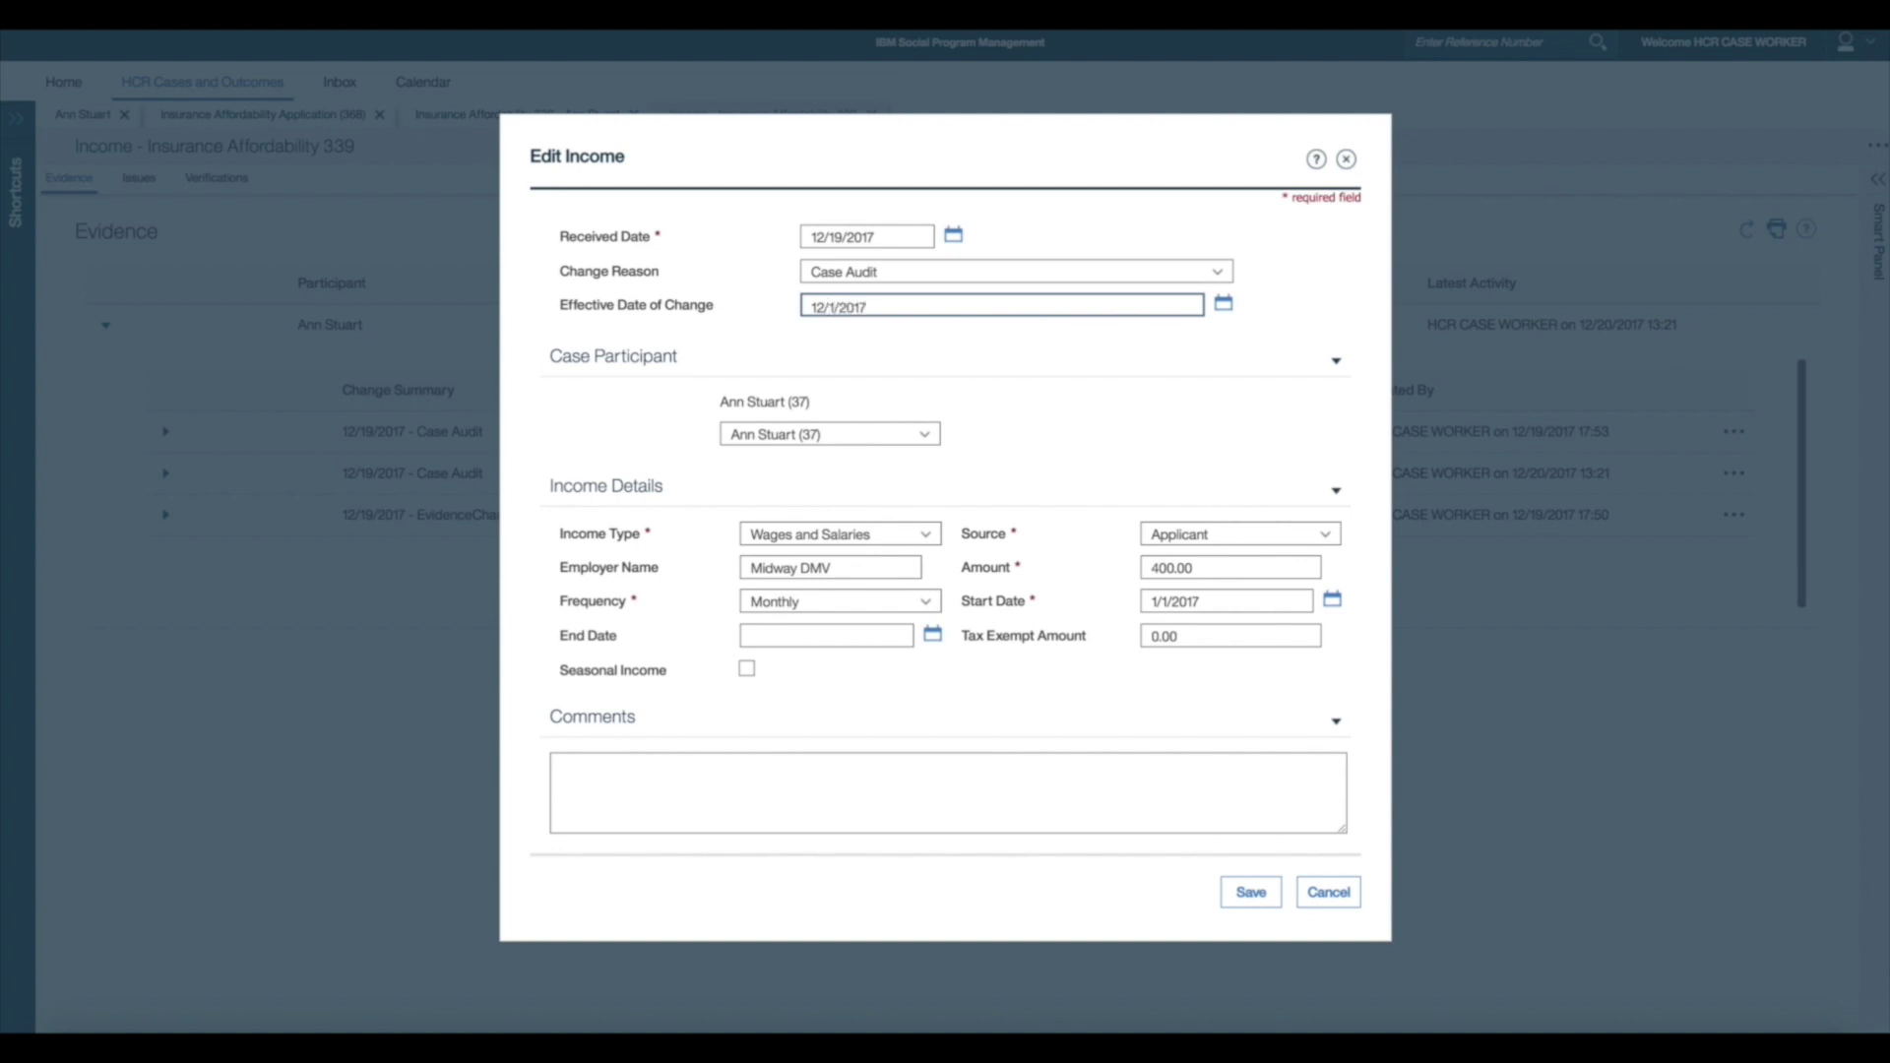
left_click(1200, 568)
left_click_drag(1200, 570, 1123, 576)
type("300")
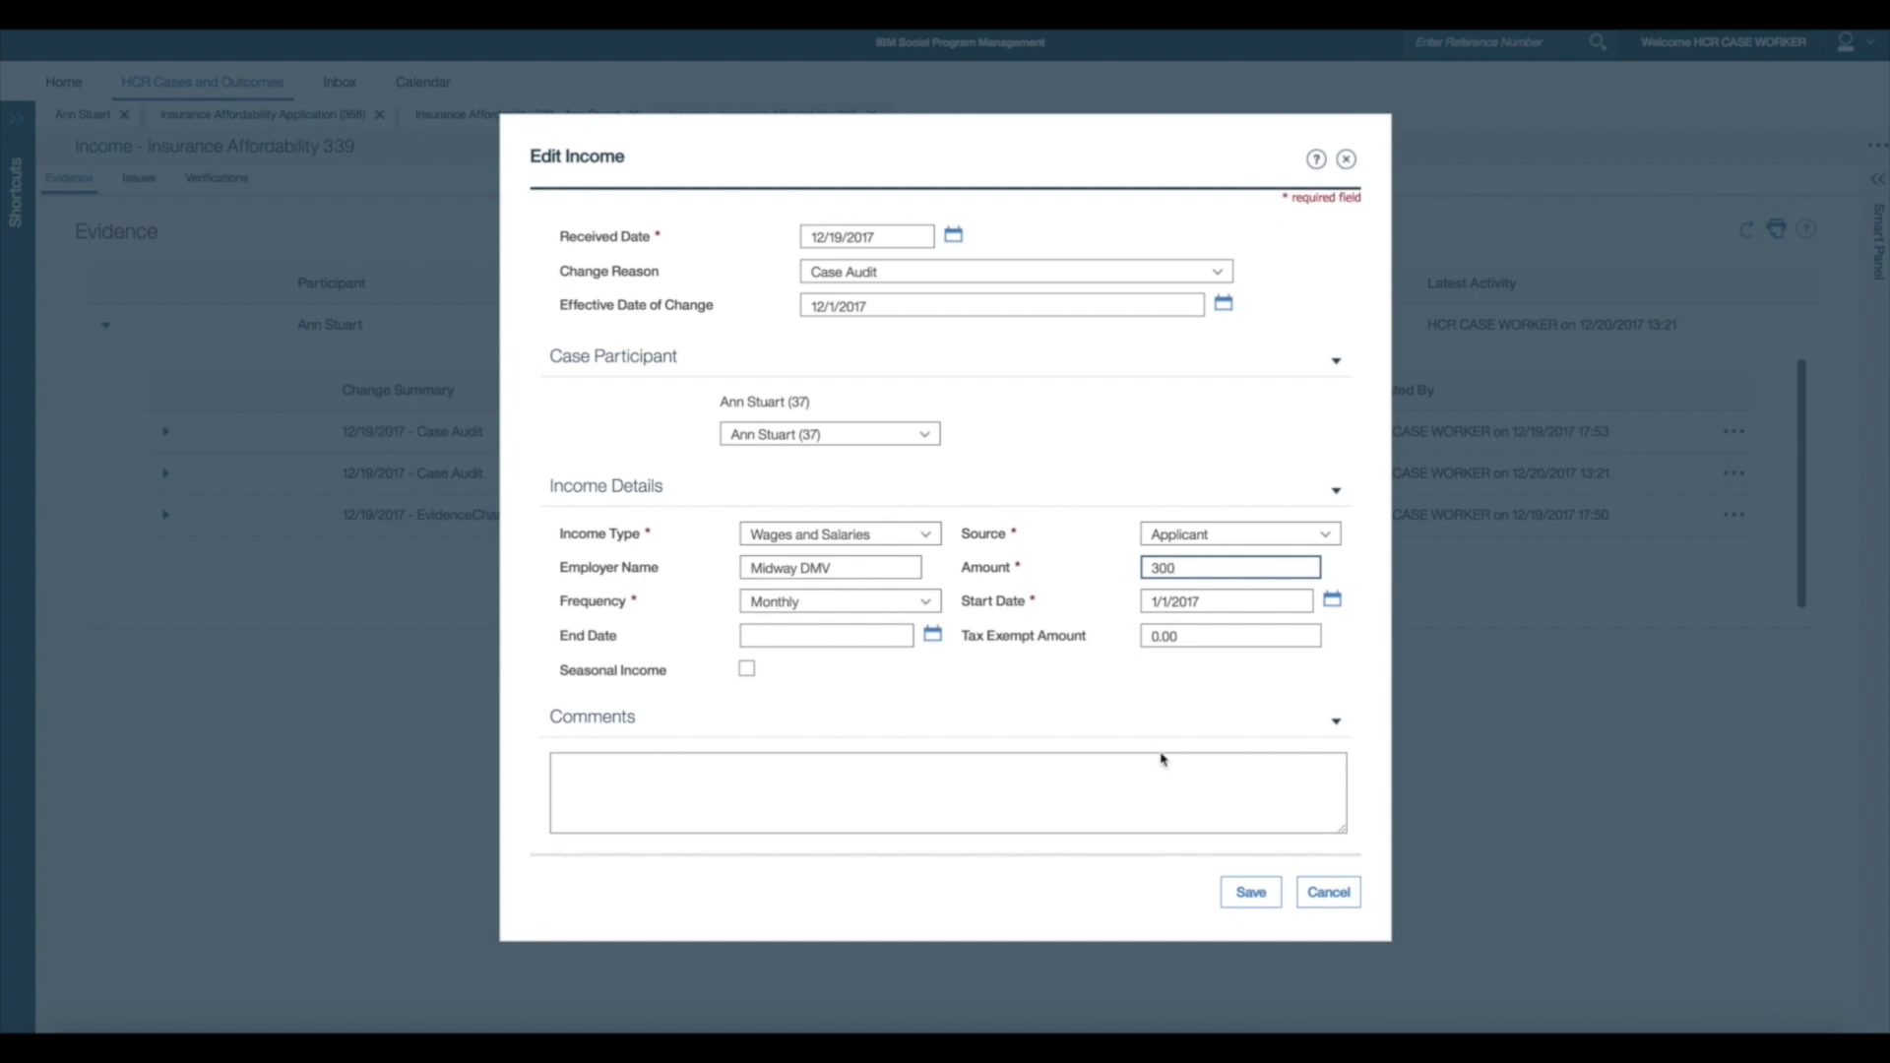
left_click(1246, 893)
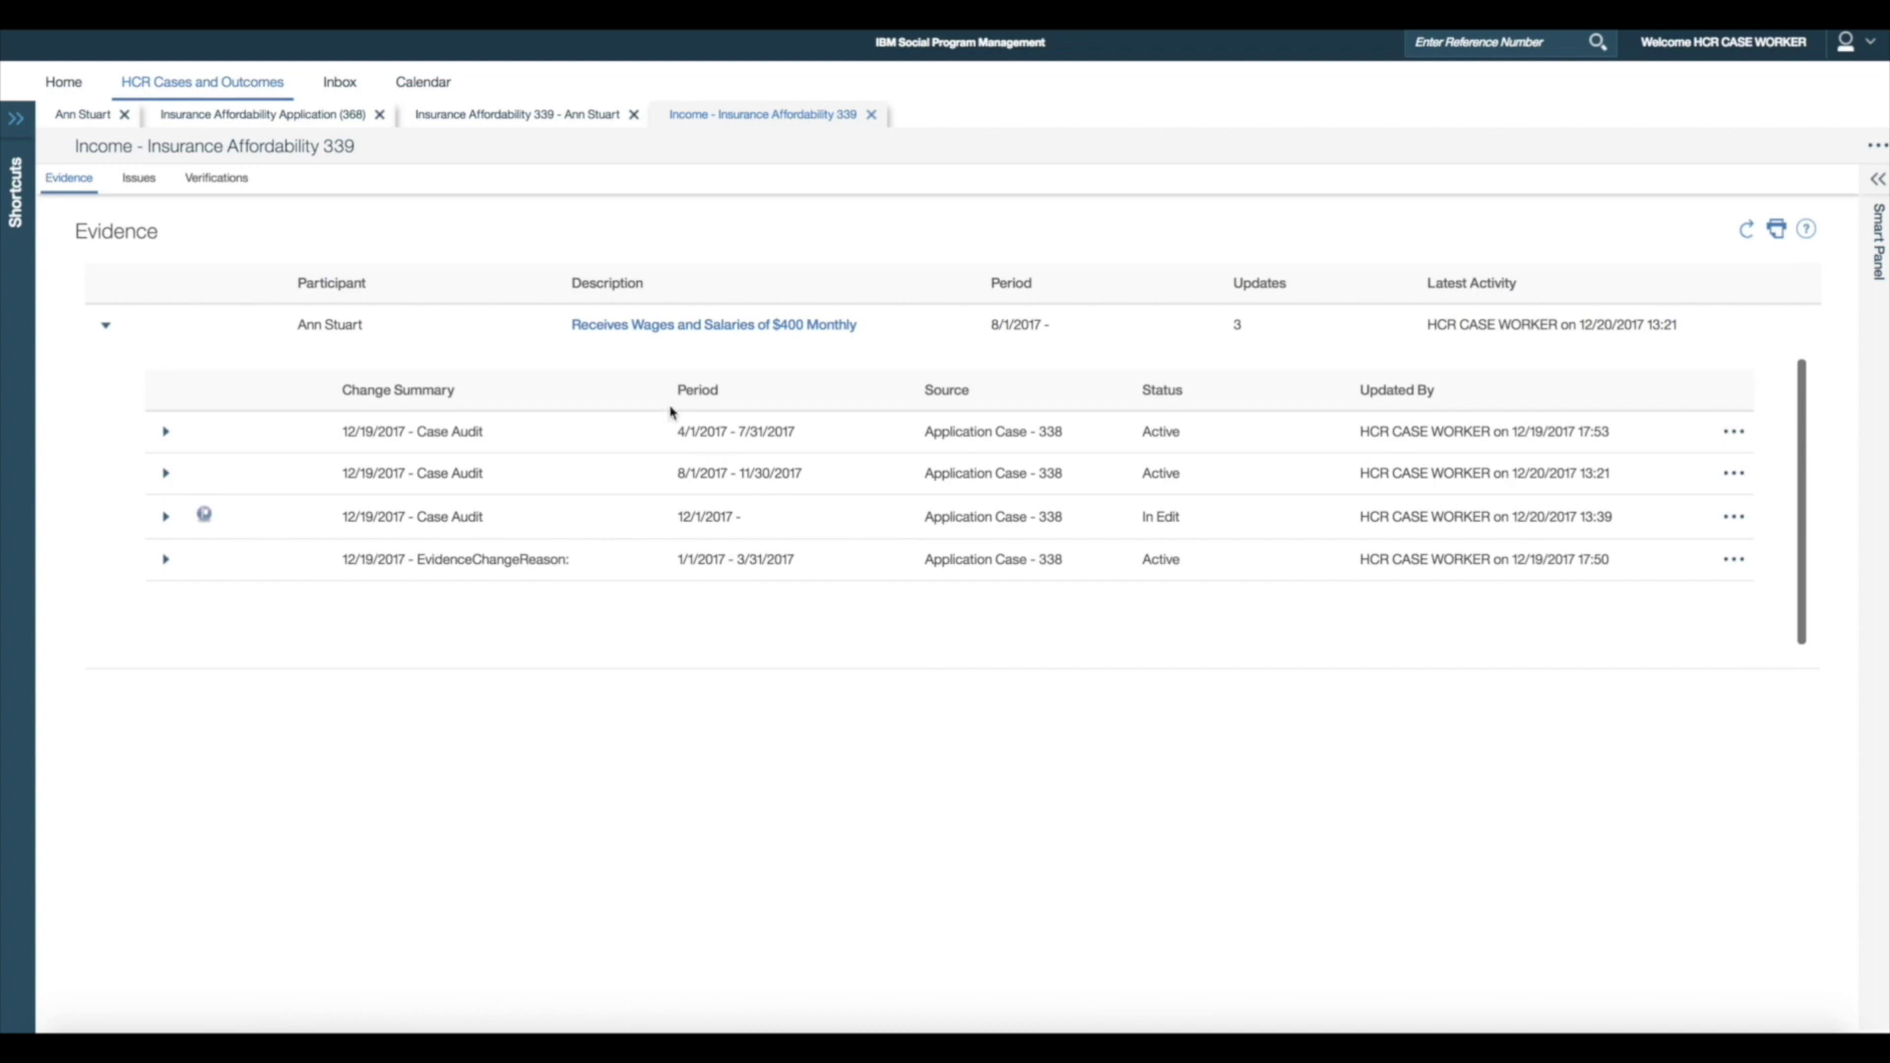
- Add an Employer Statement proof provided by the primary case participant to the outstanding Income Type verification on the Insurance Affordability case
left_click(522, 116)
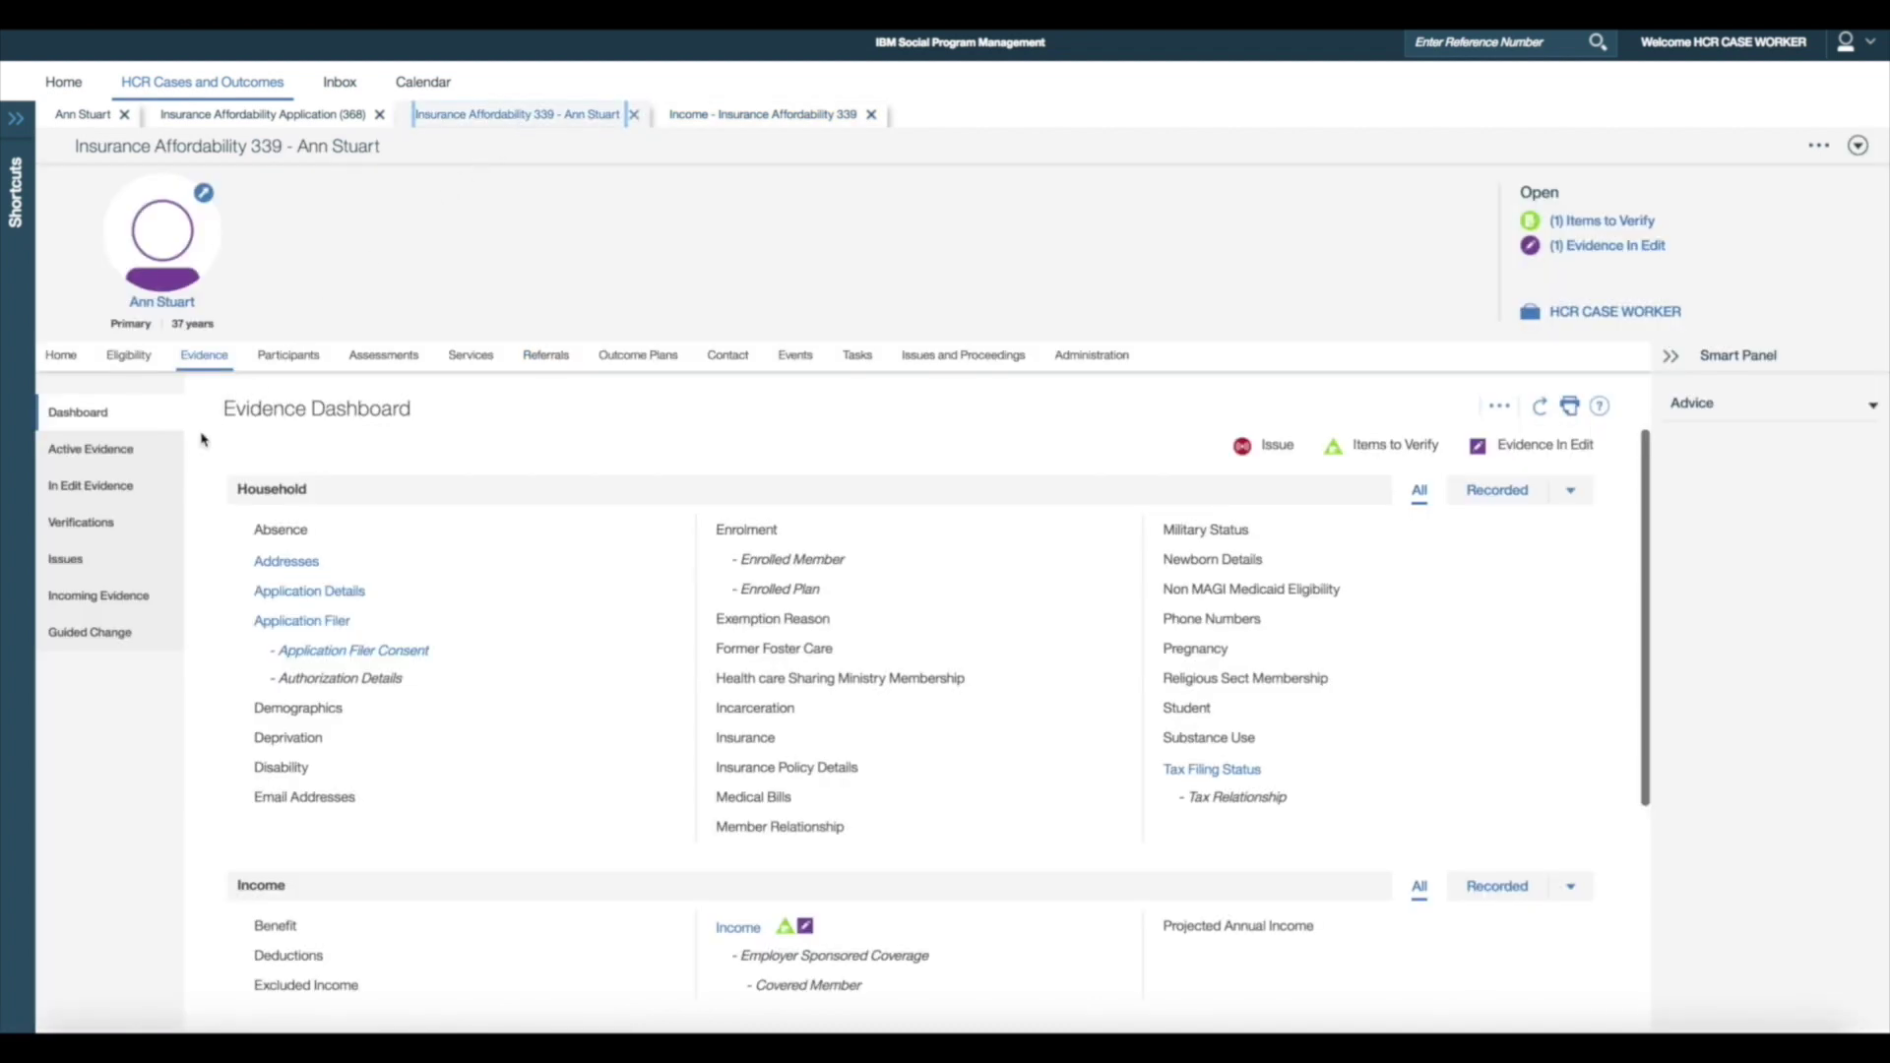
left_click(148, 520)
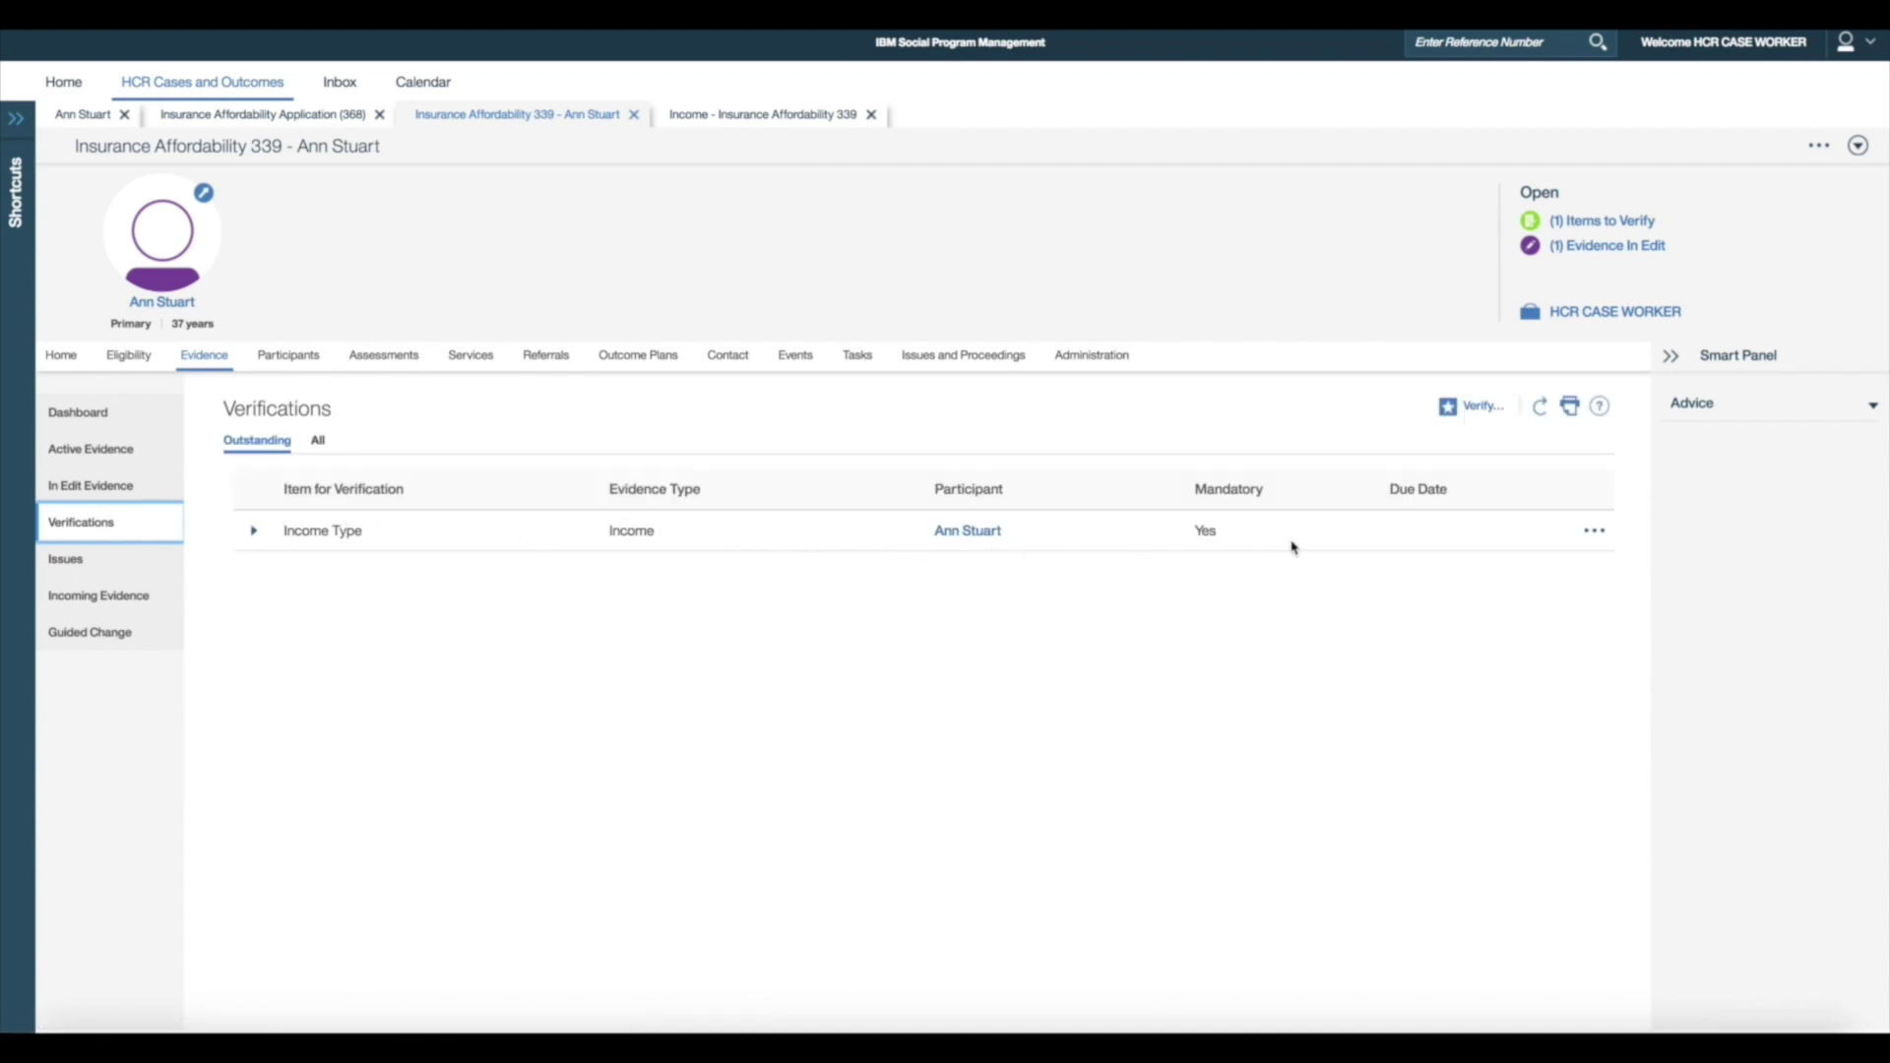
left_click(1594, 532)
left_click(1592, 577)
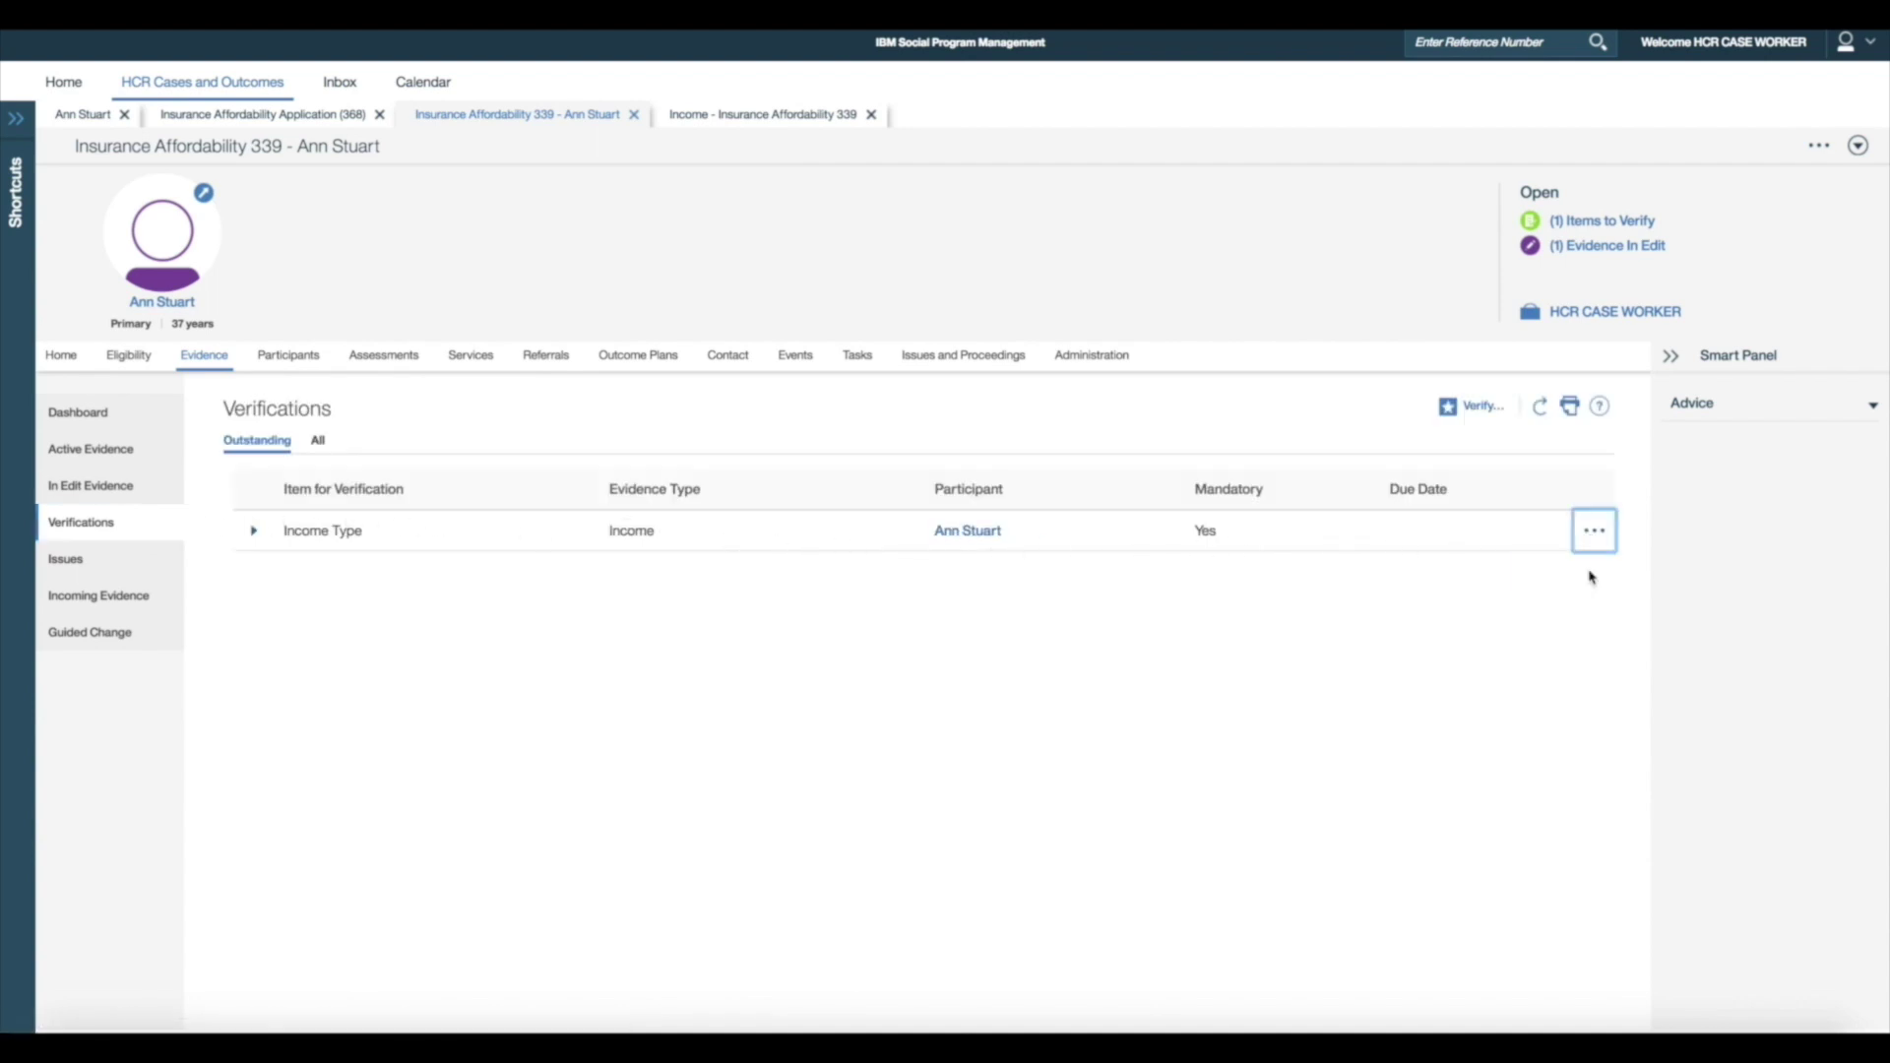
left_click(919, 389)
left_click(917, 443)
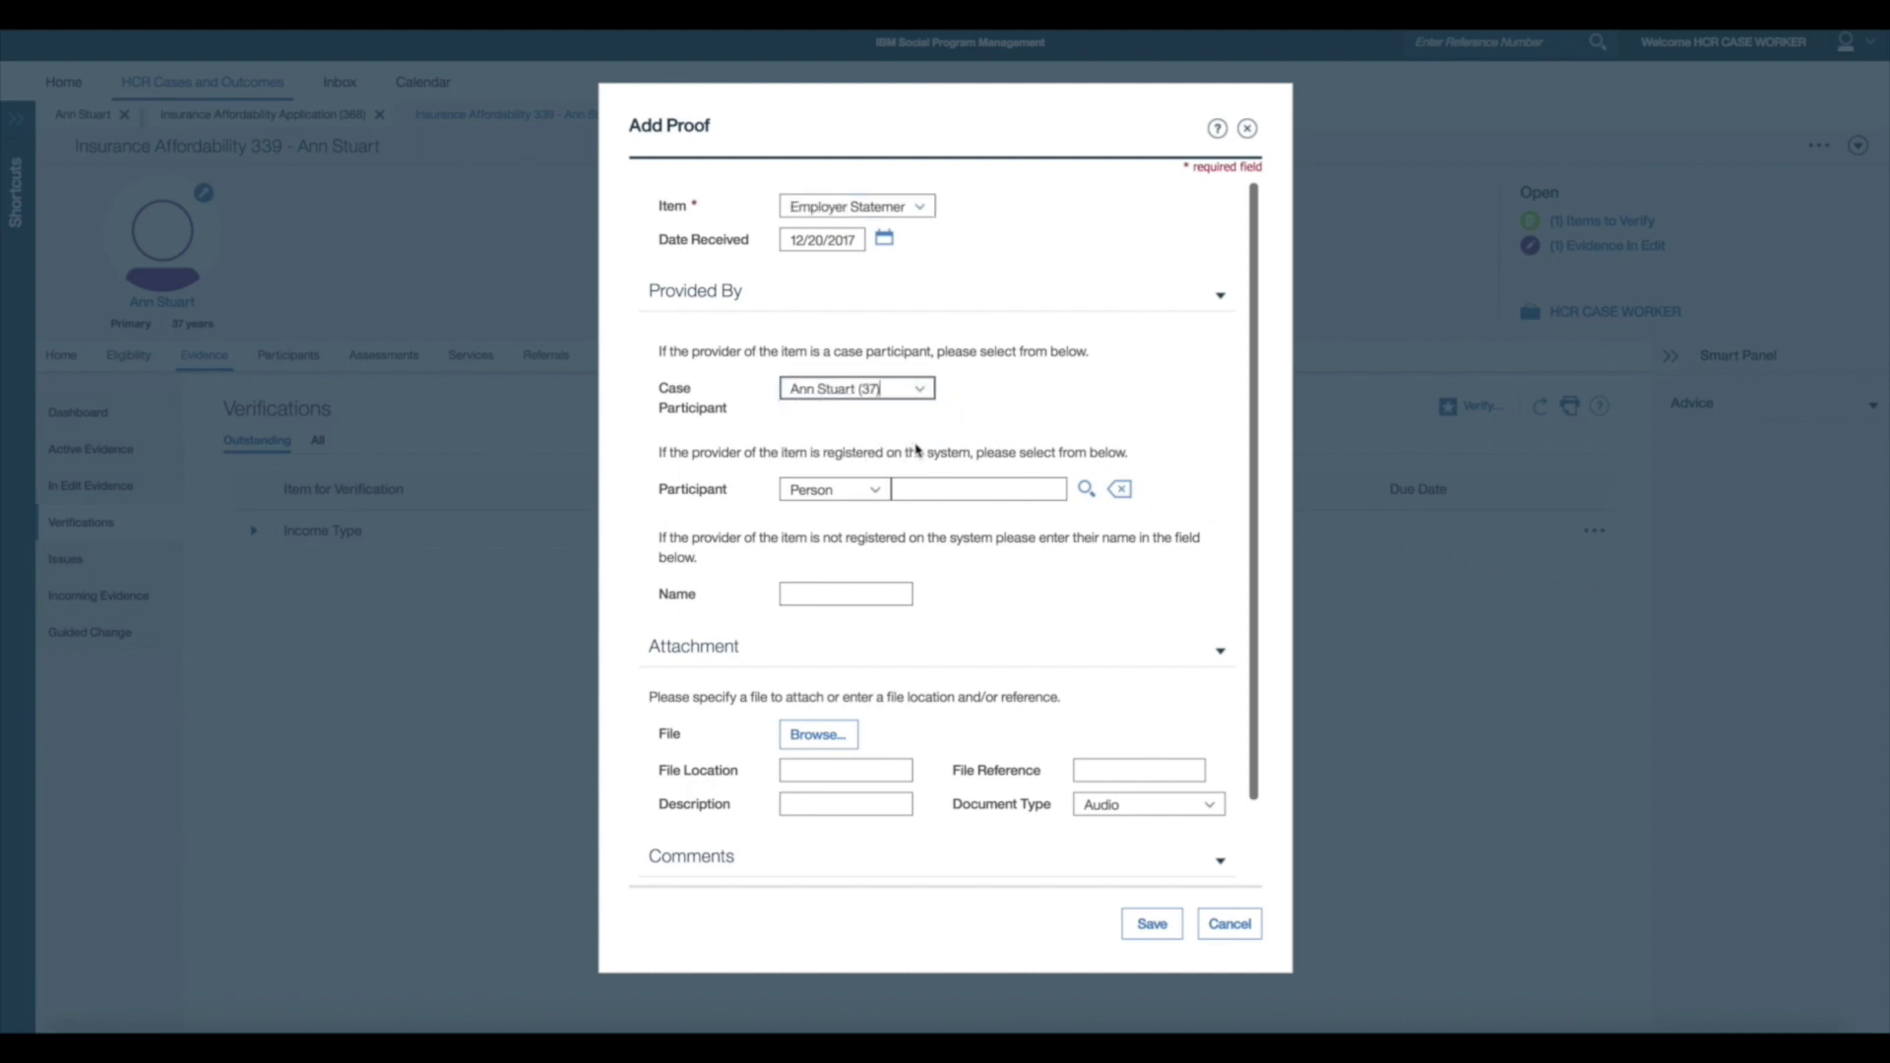
left_click(1152, 926)
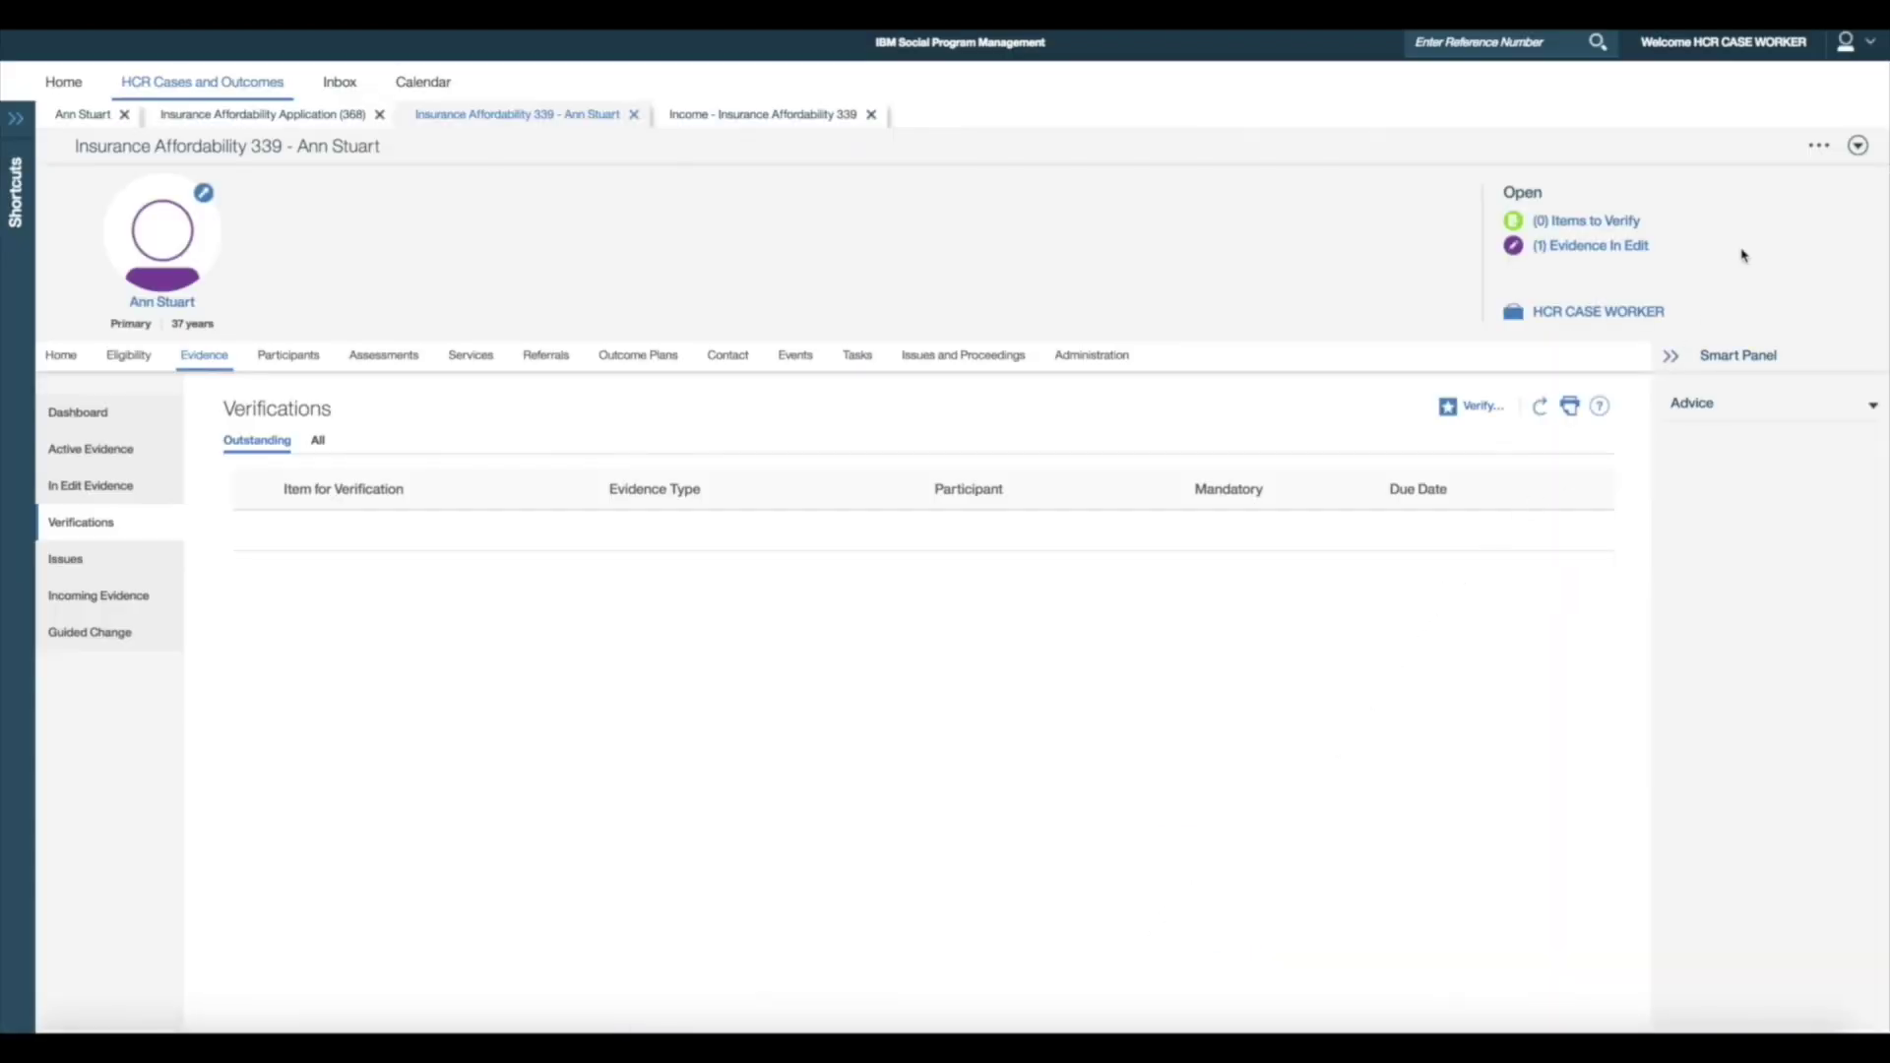
- Apply the in-edit $300 monthly income change to the case and open the case's eligibility page
left_click(1820, 146)
left_click(1782, 340)
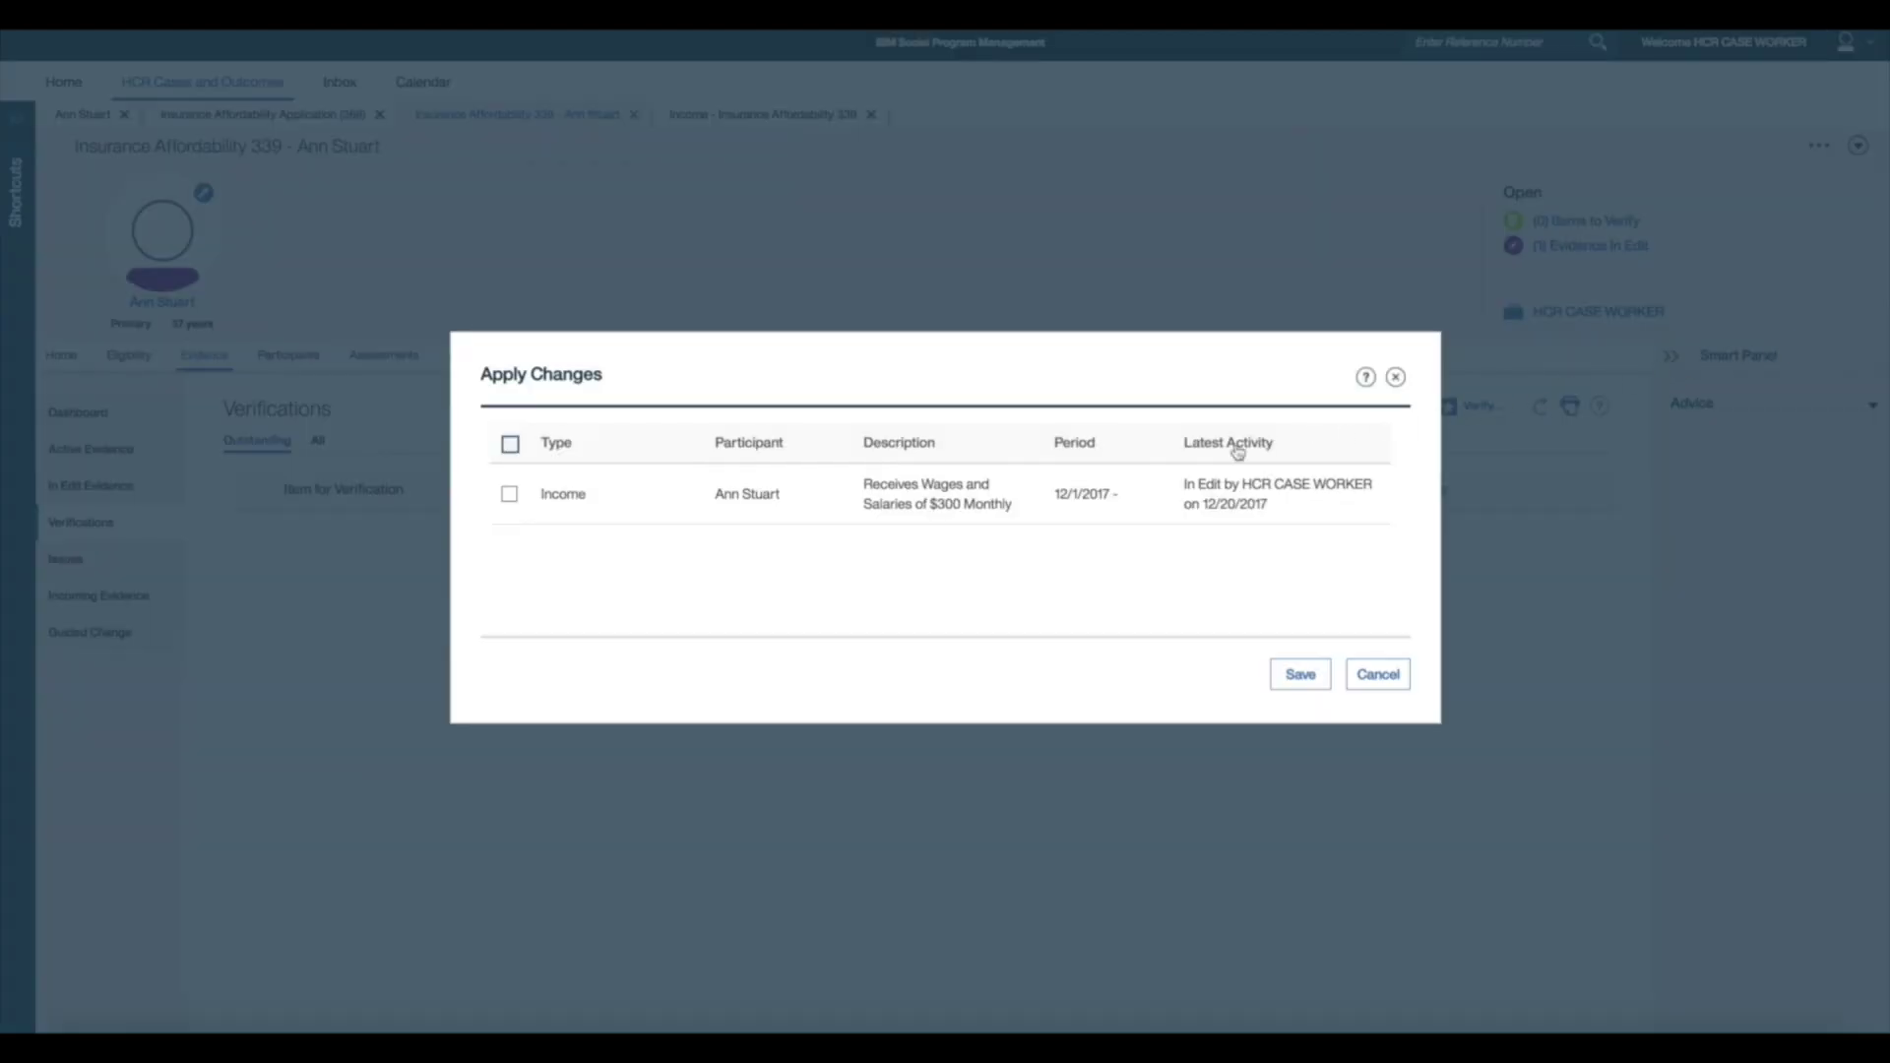
left_click(511, 444)
left_click(1287, 681)
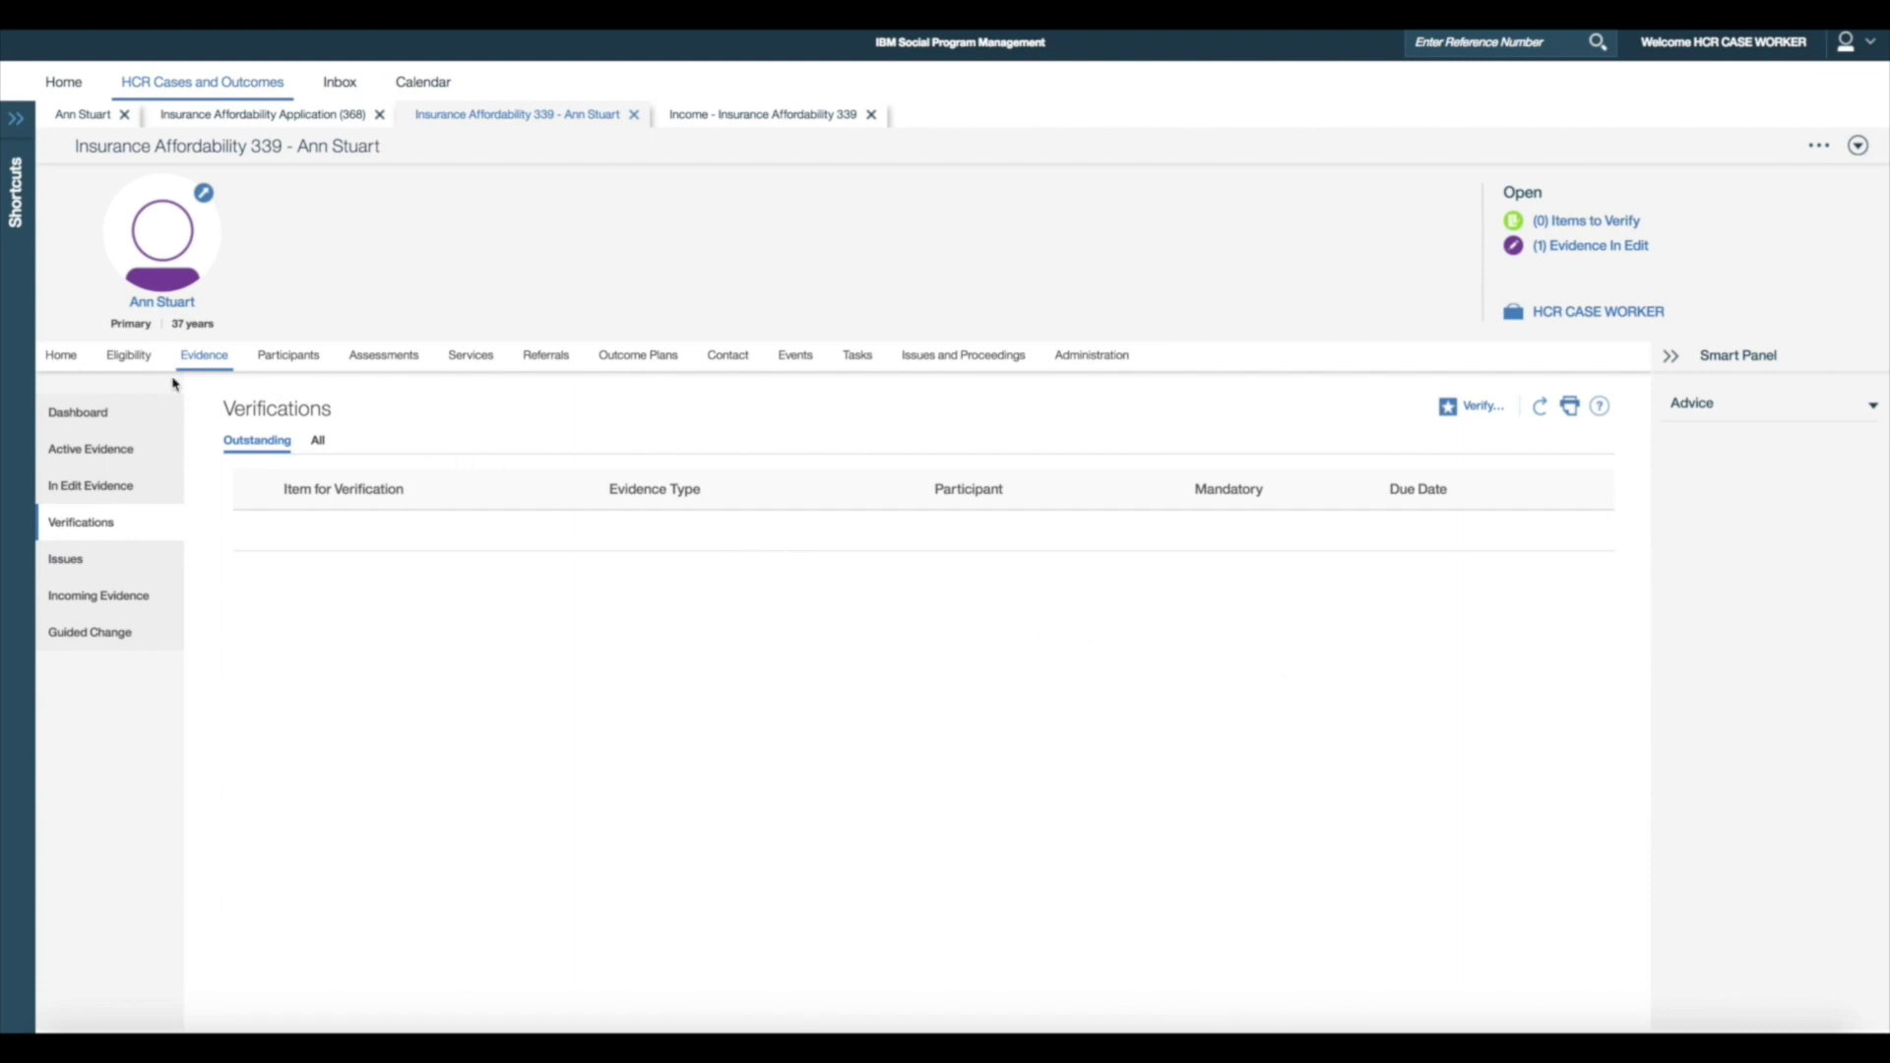
left_click(138, 361)
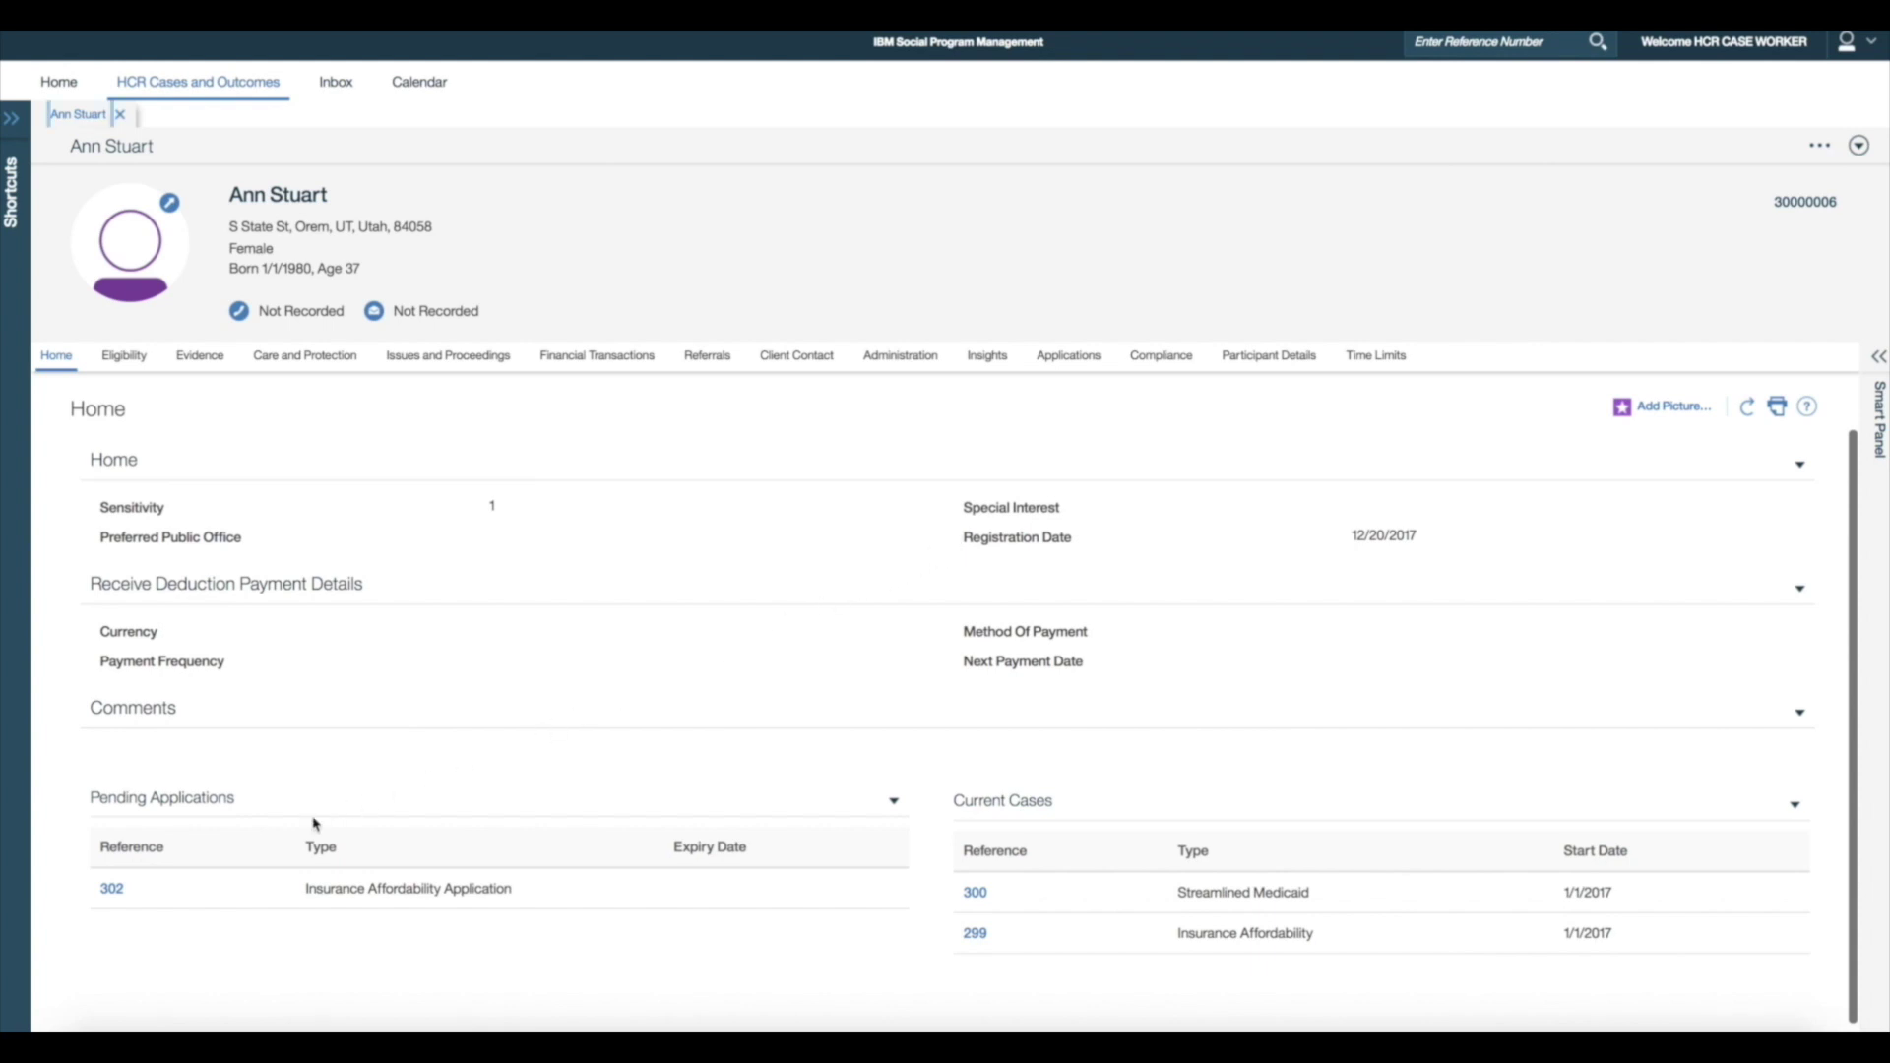
- Open the applicant's pending Insurance Affordability application and examine the details of its income evidence
left_click(113, 888)
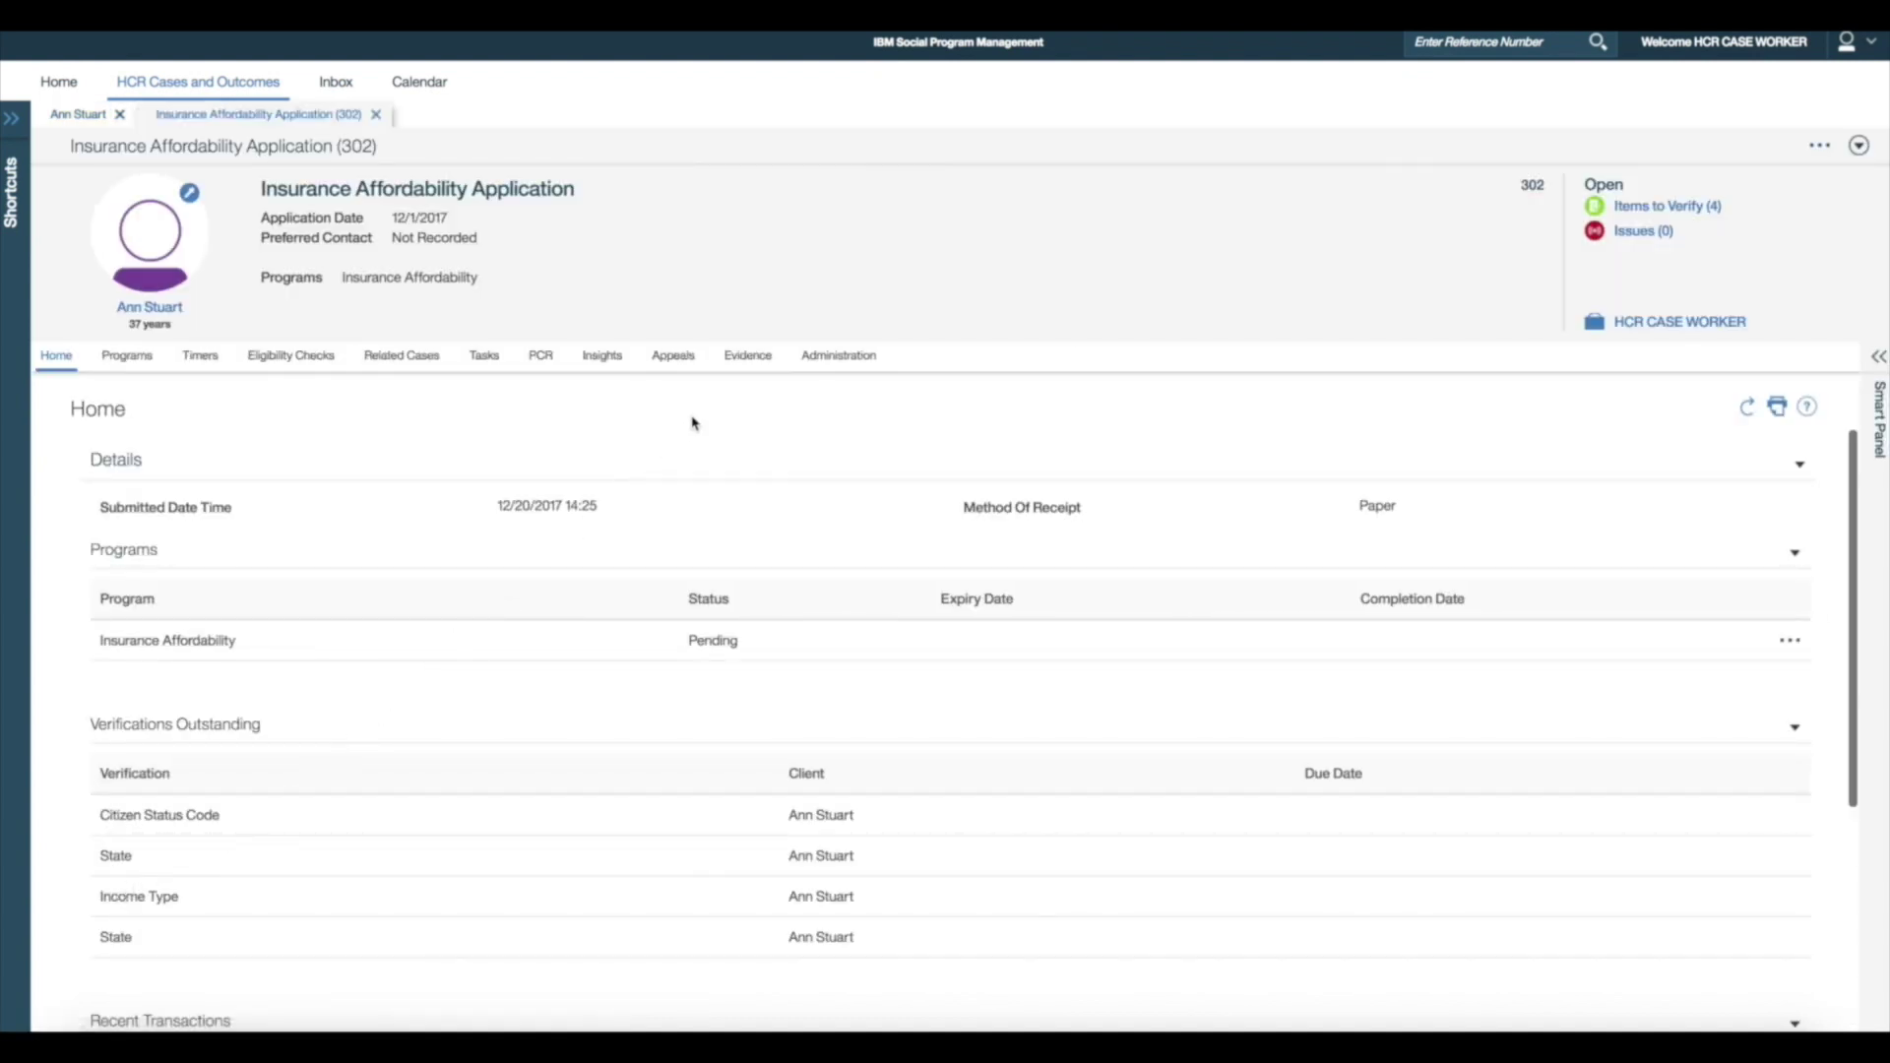
left_click(735, 357)
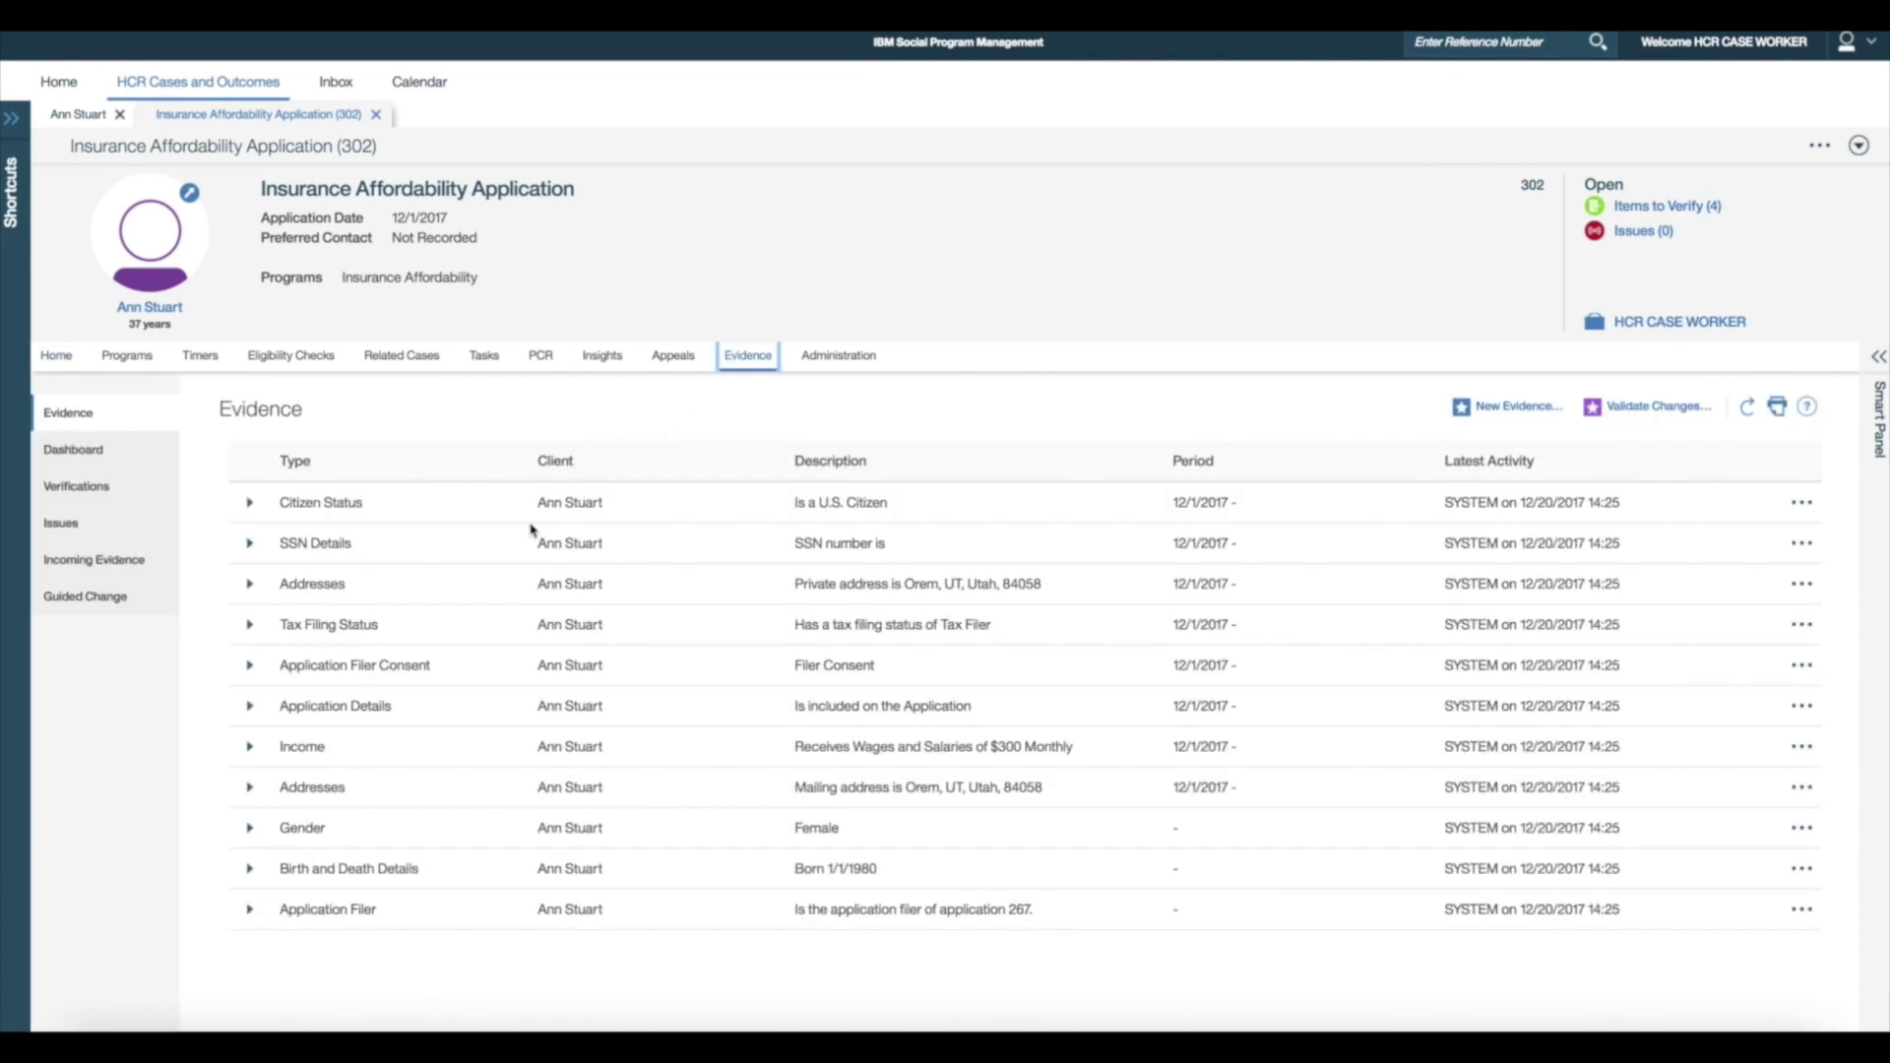
left_click(250, 749)
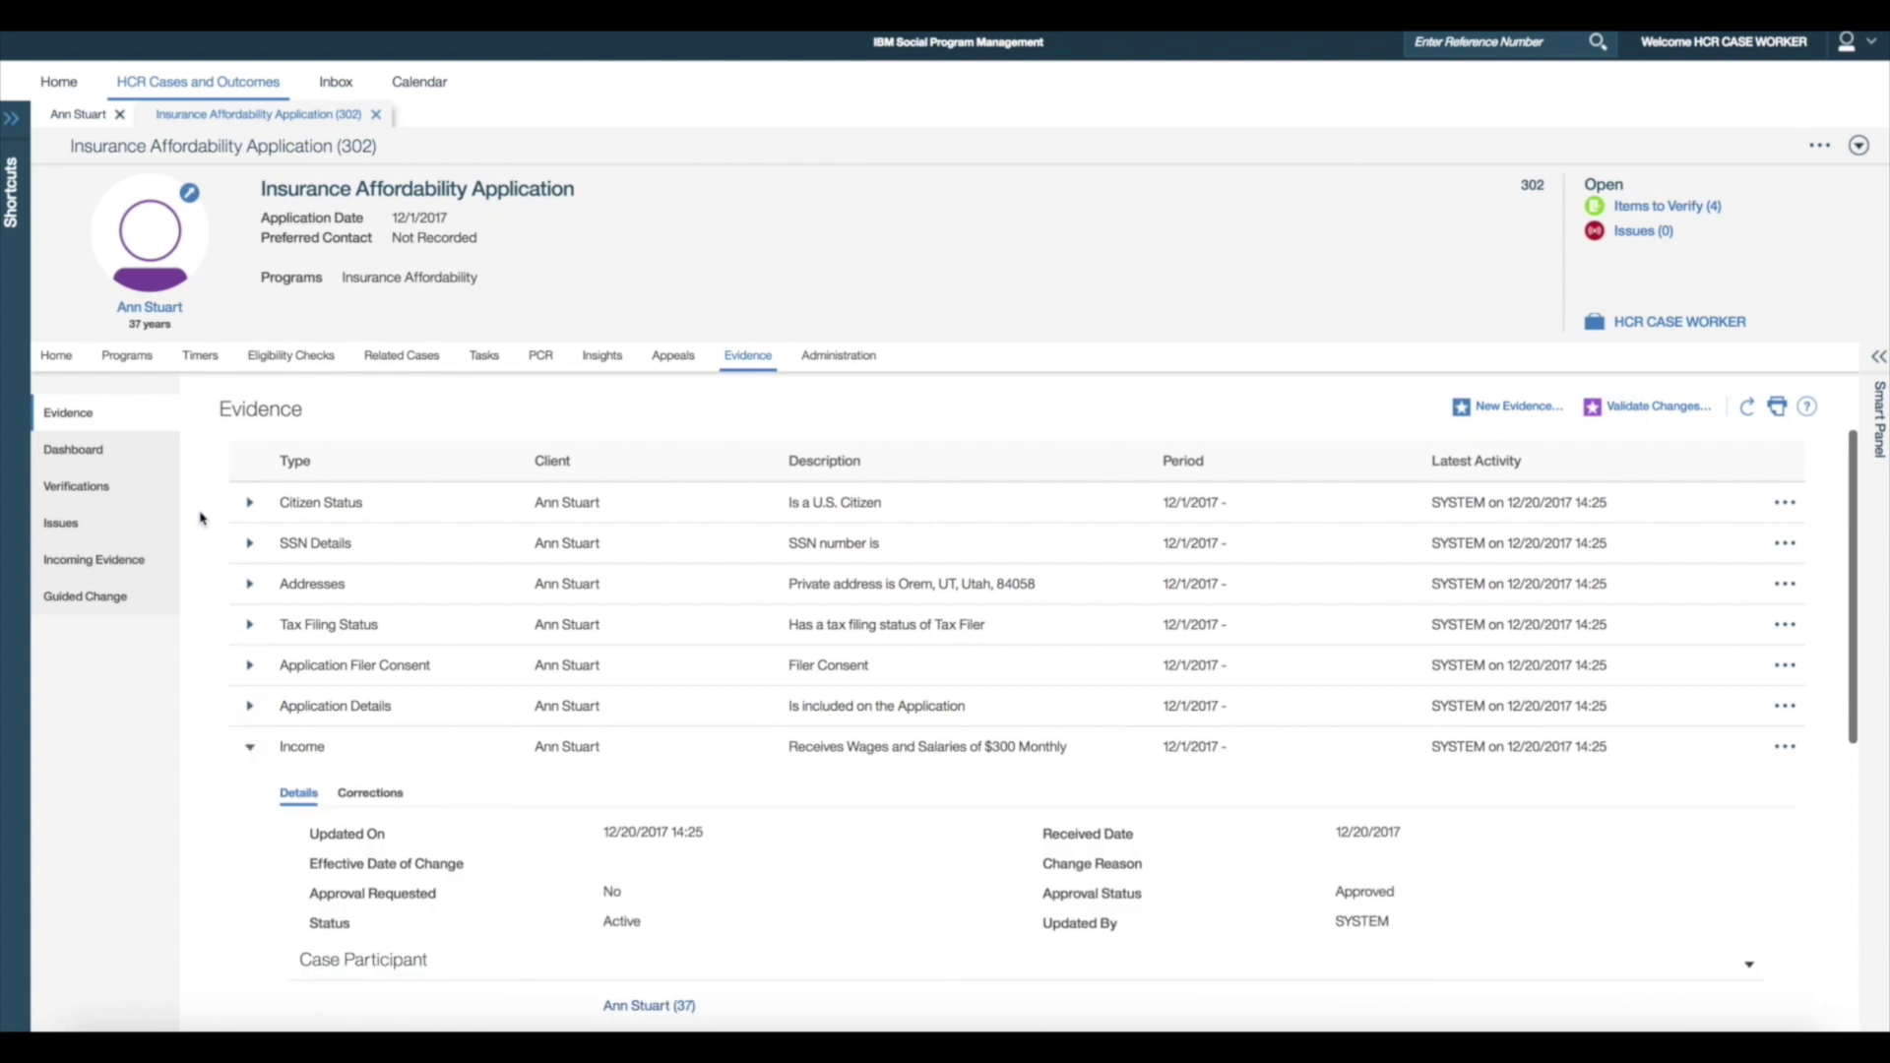
- Check the application's evidence dashboard and expand the income record in its incoming evidence to show the side-by-side comparison
left_click(175, 463)
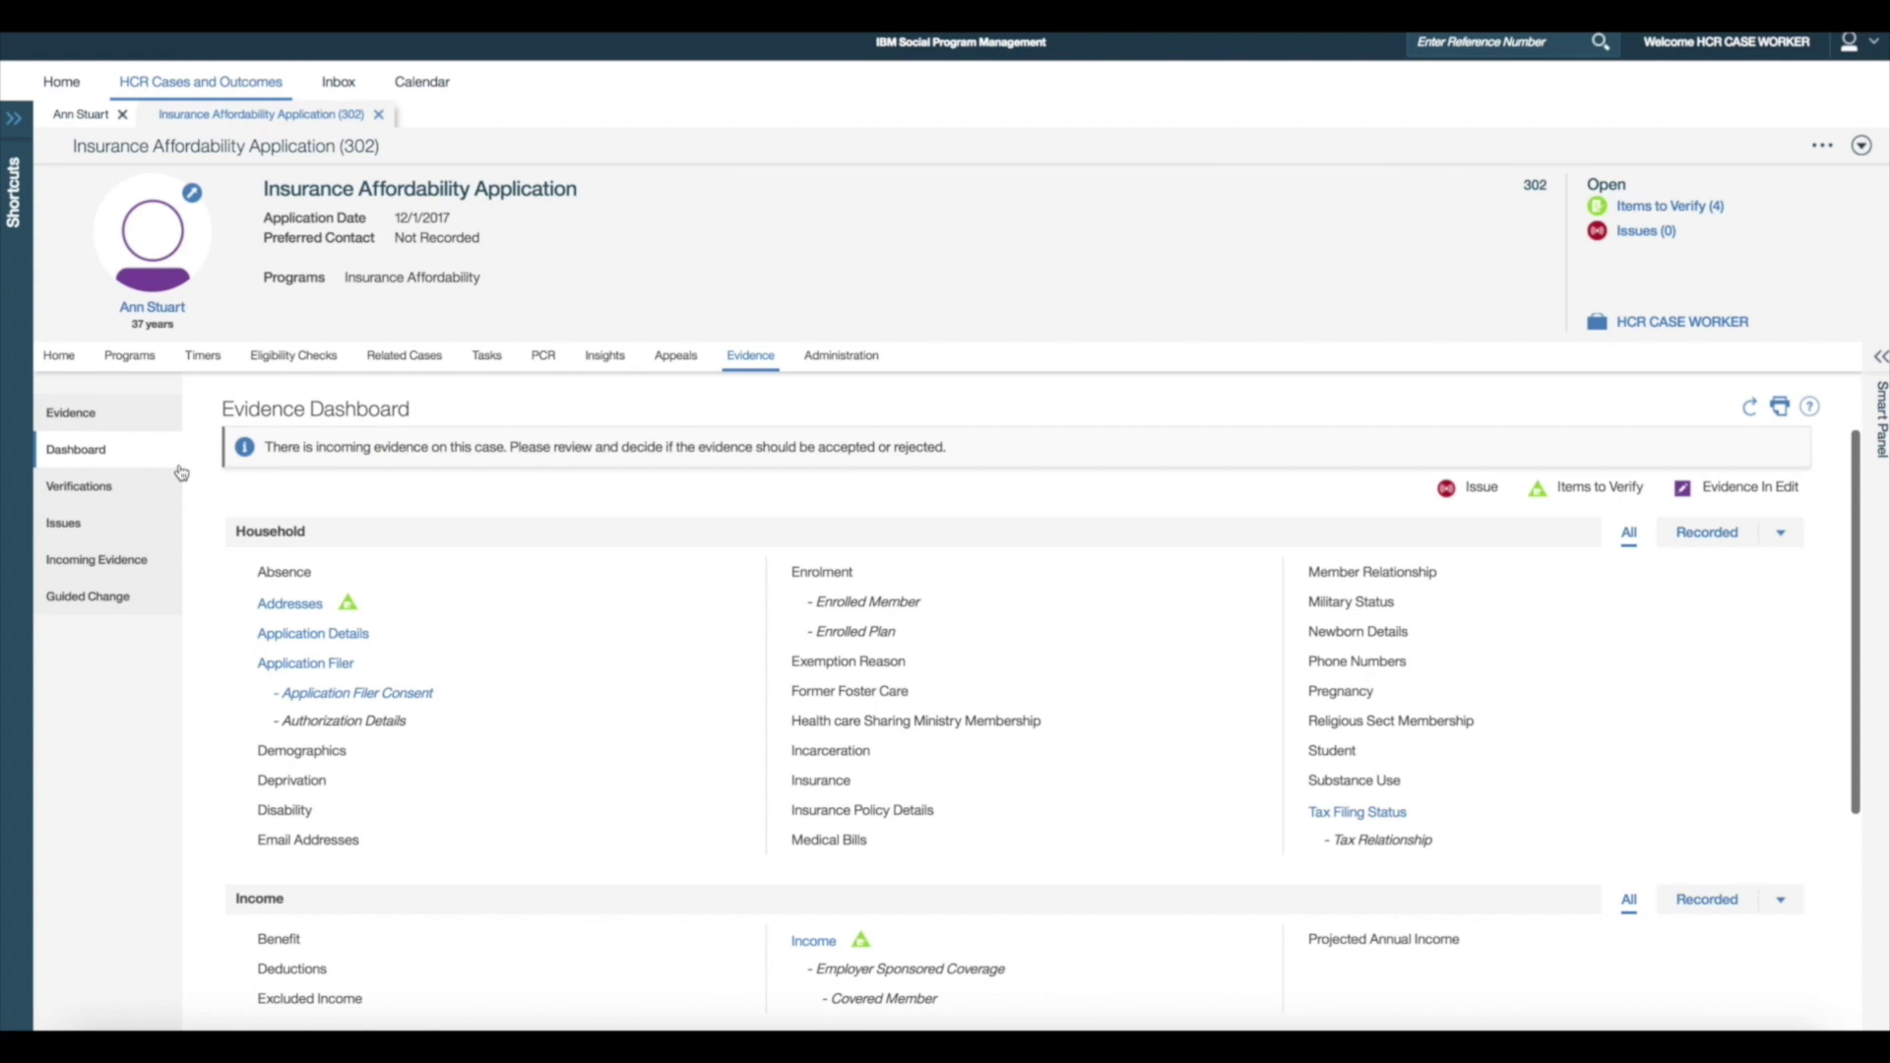
left_click(176, 561)
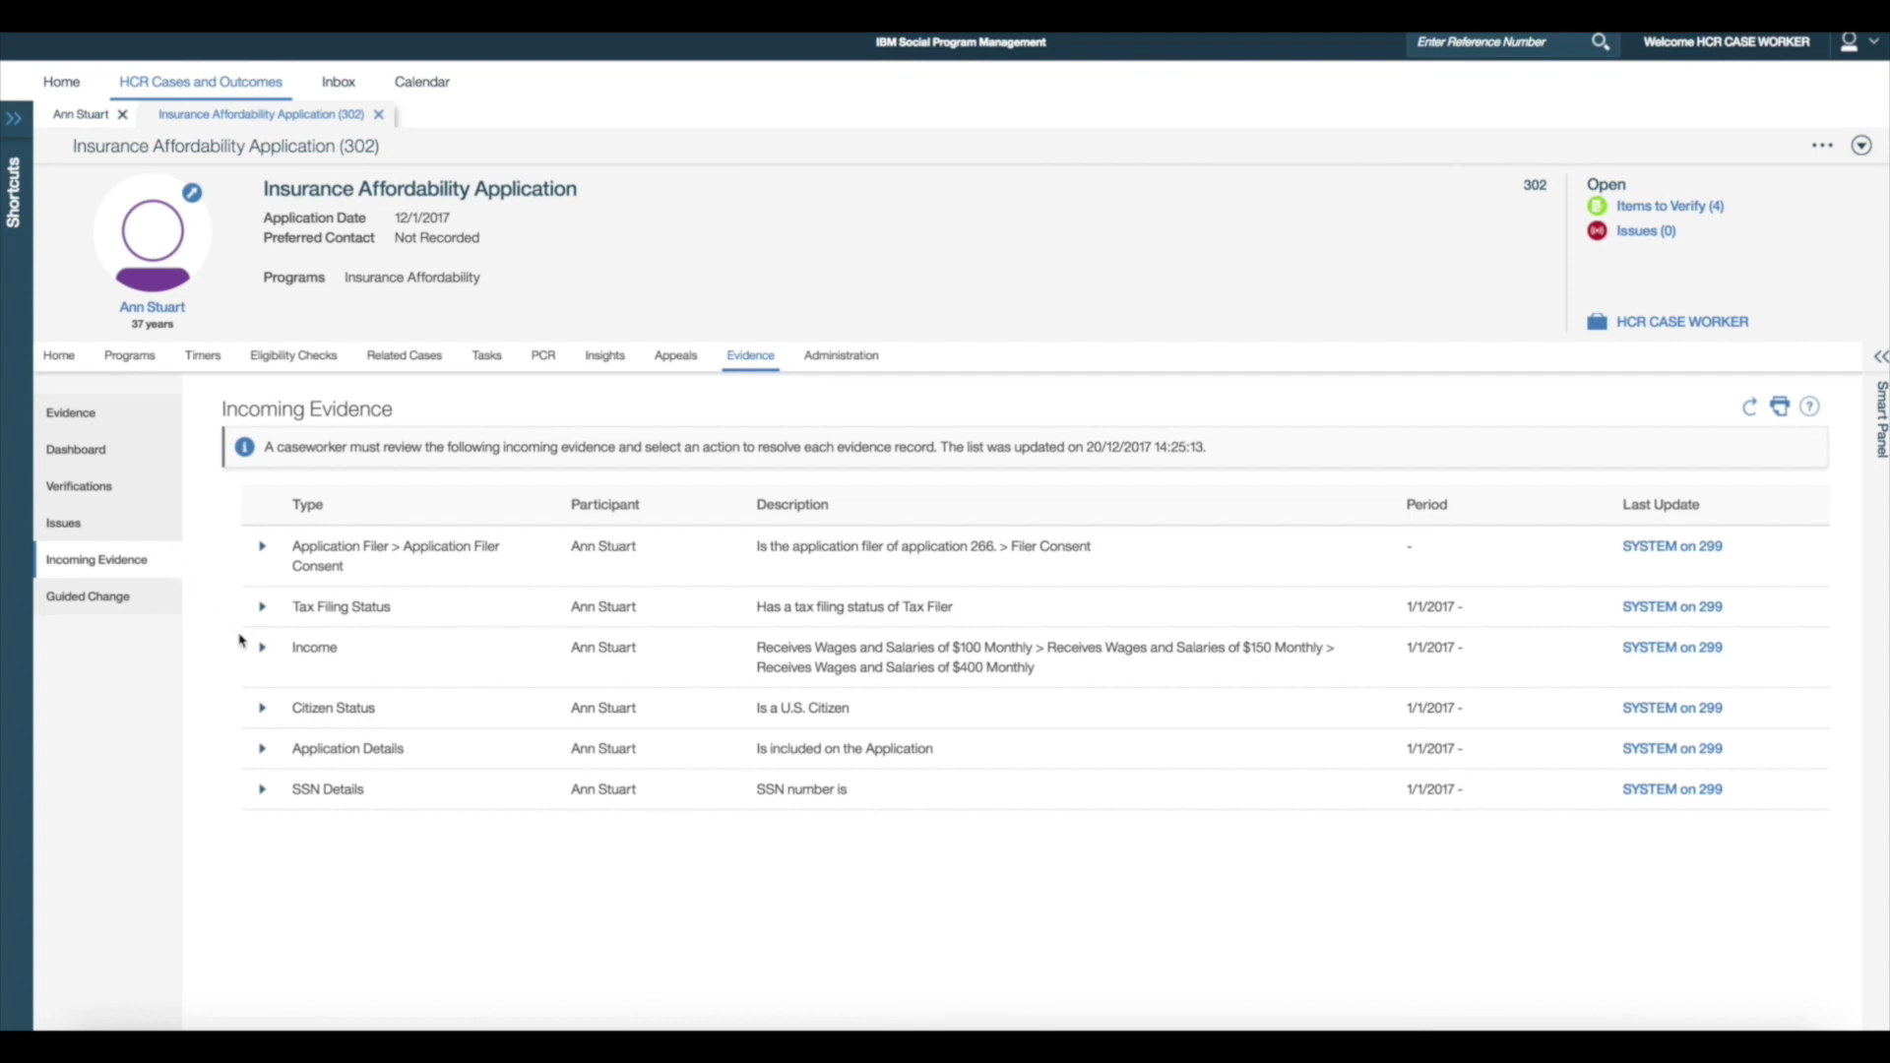
left_click(264, 655)
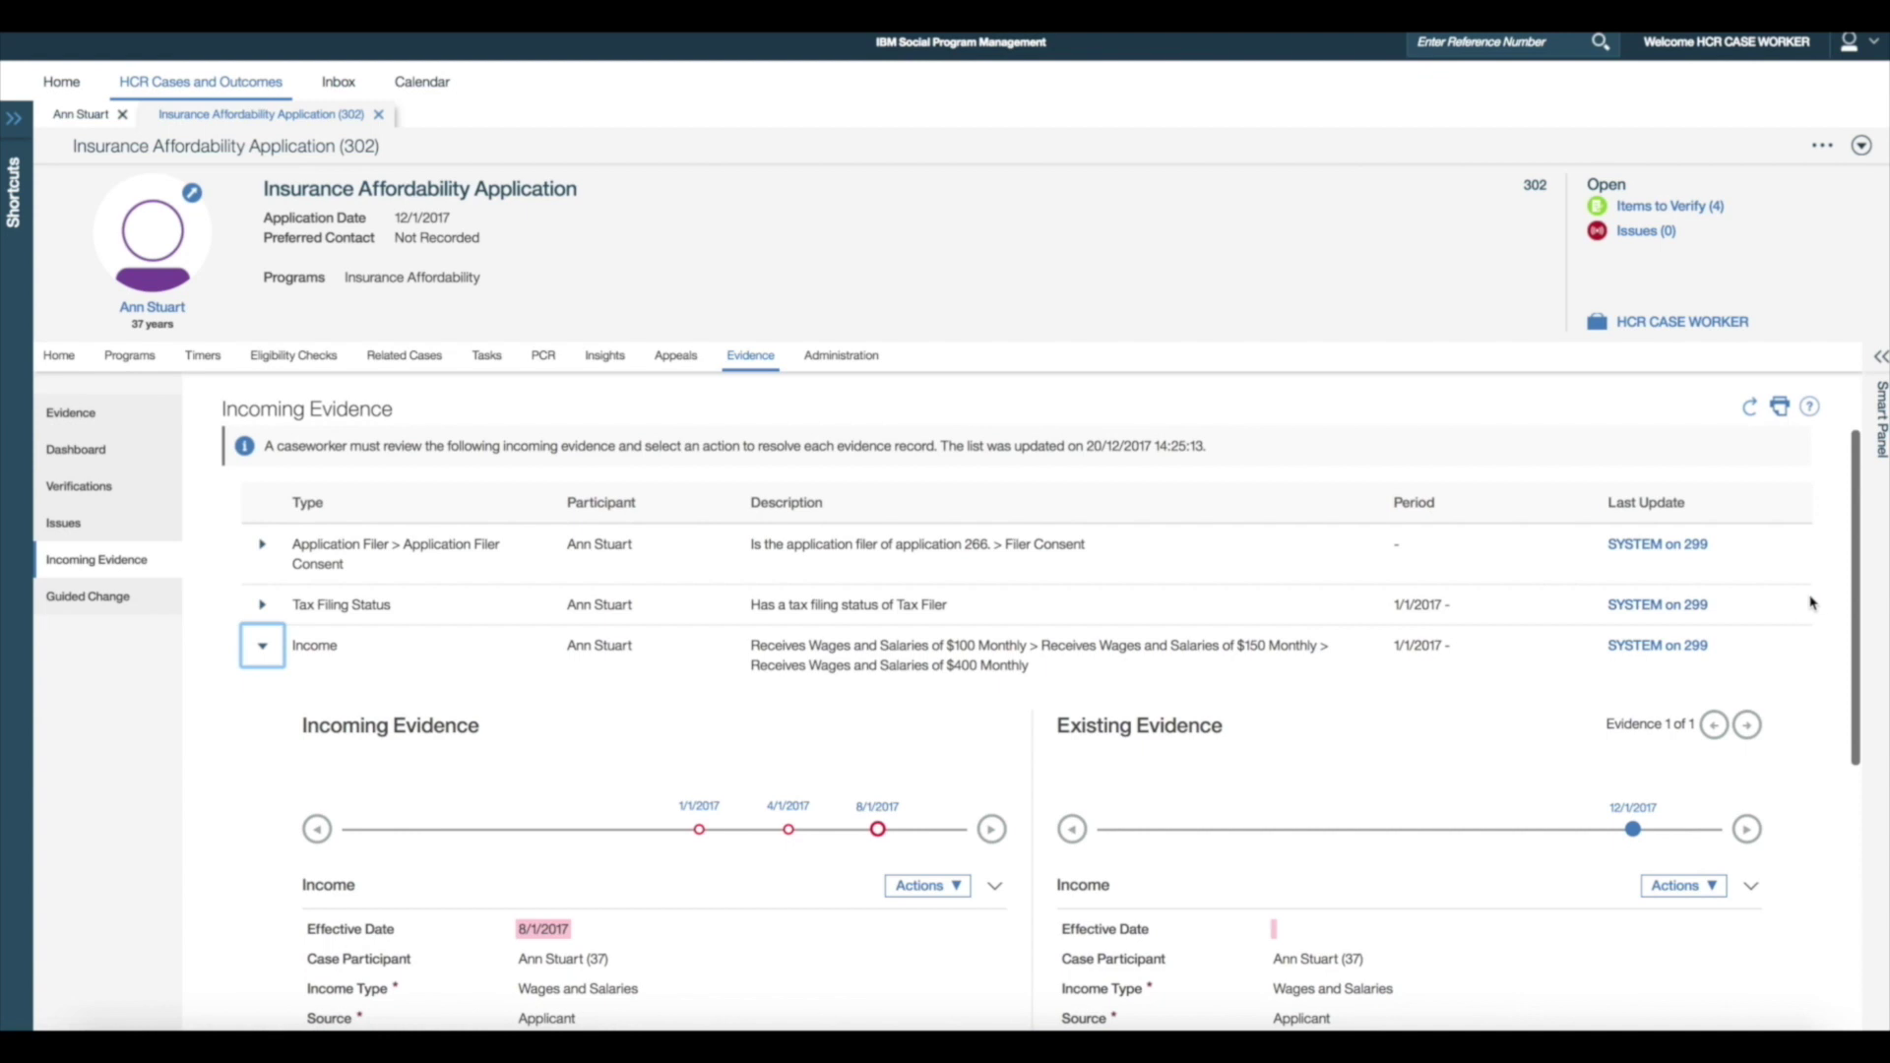
left_click(1855, 583)
left_click_drag(1855, 583, 1868, 726)
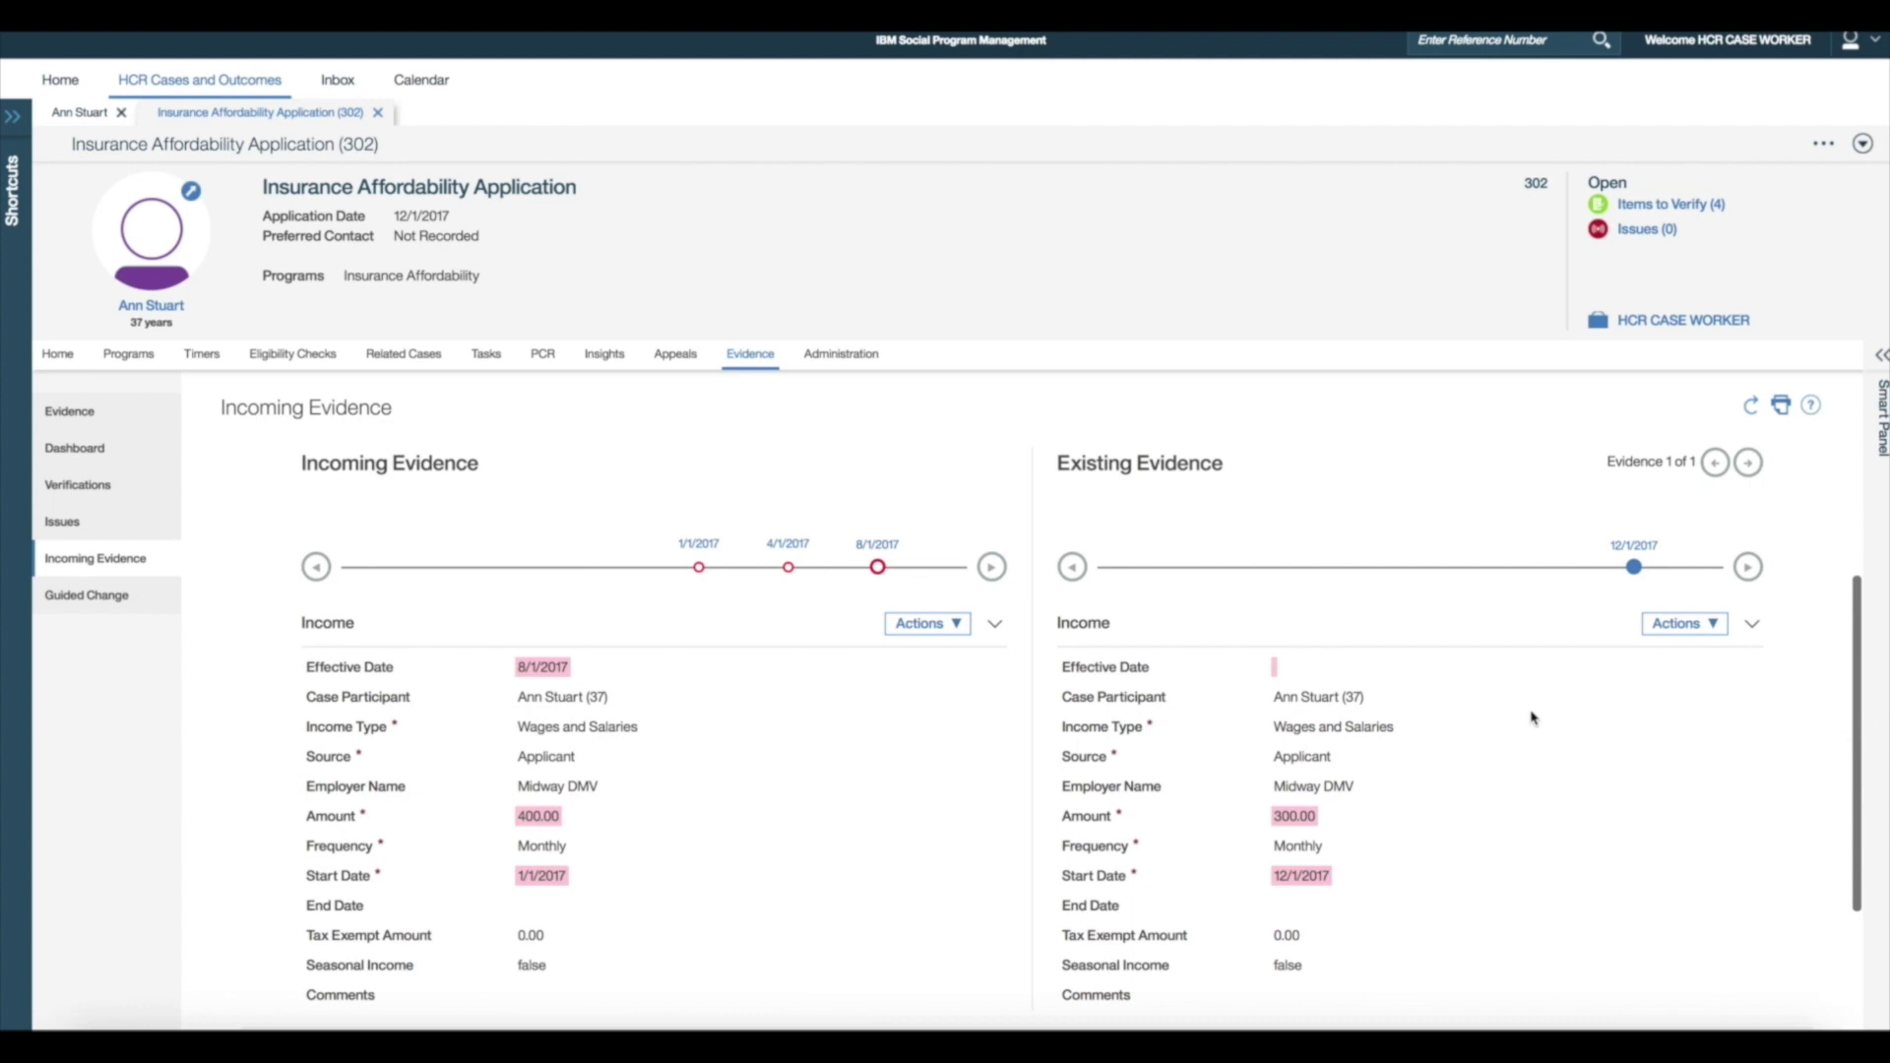
- Compare the incoming income records dated 1/1/2017, 4/1/2017 and 8/1/2017 with the application's existing income evidence
left_click(701, 577)
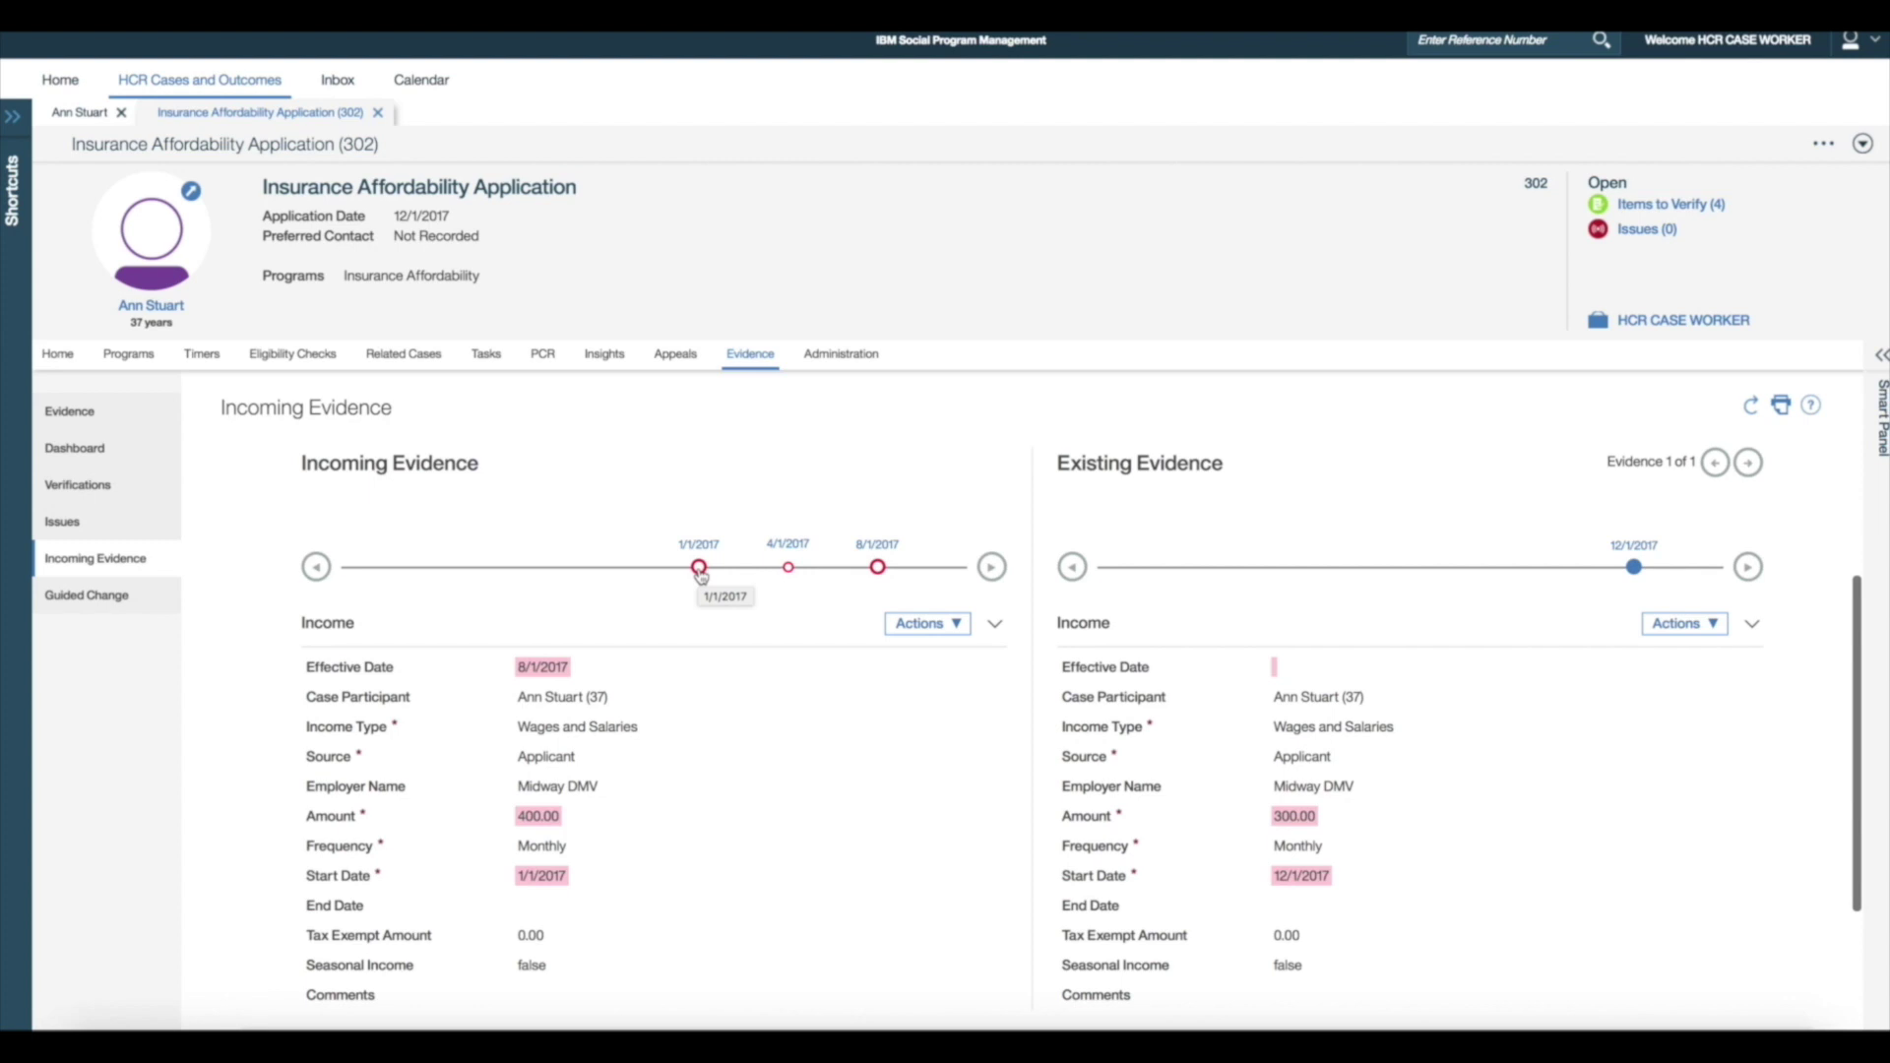
left_click(699, 569)
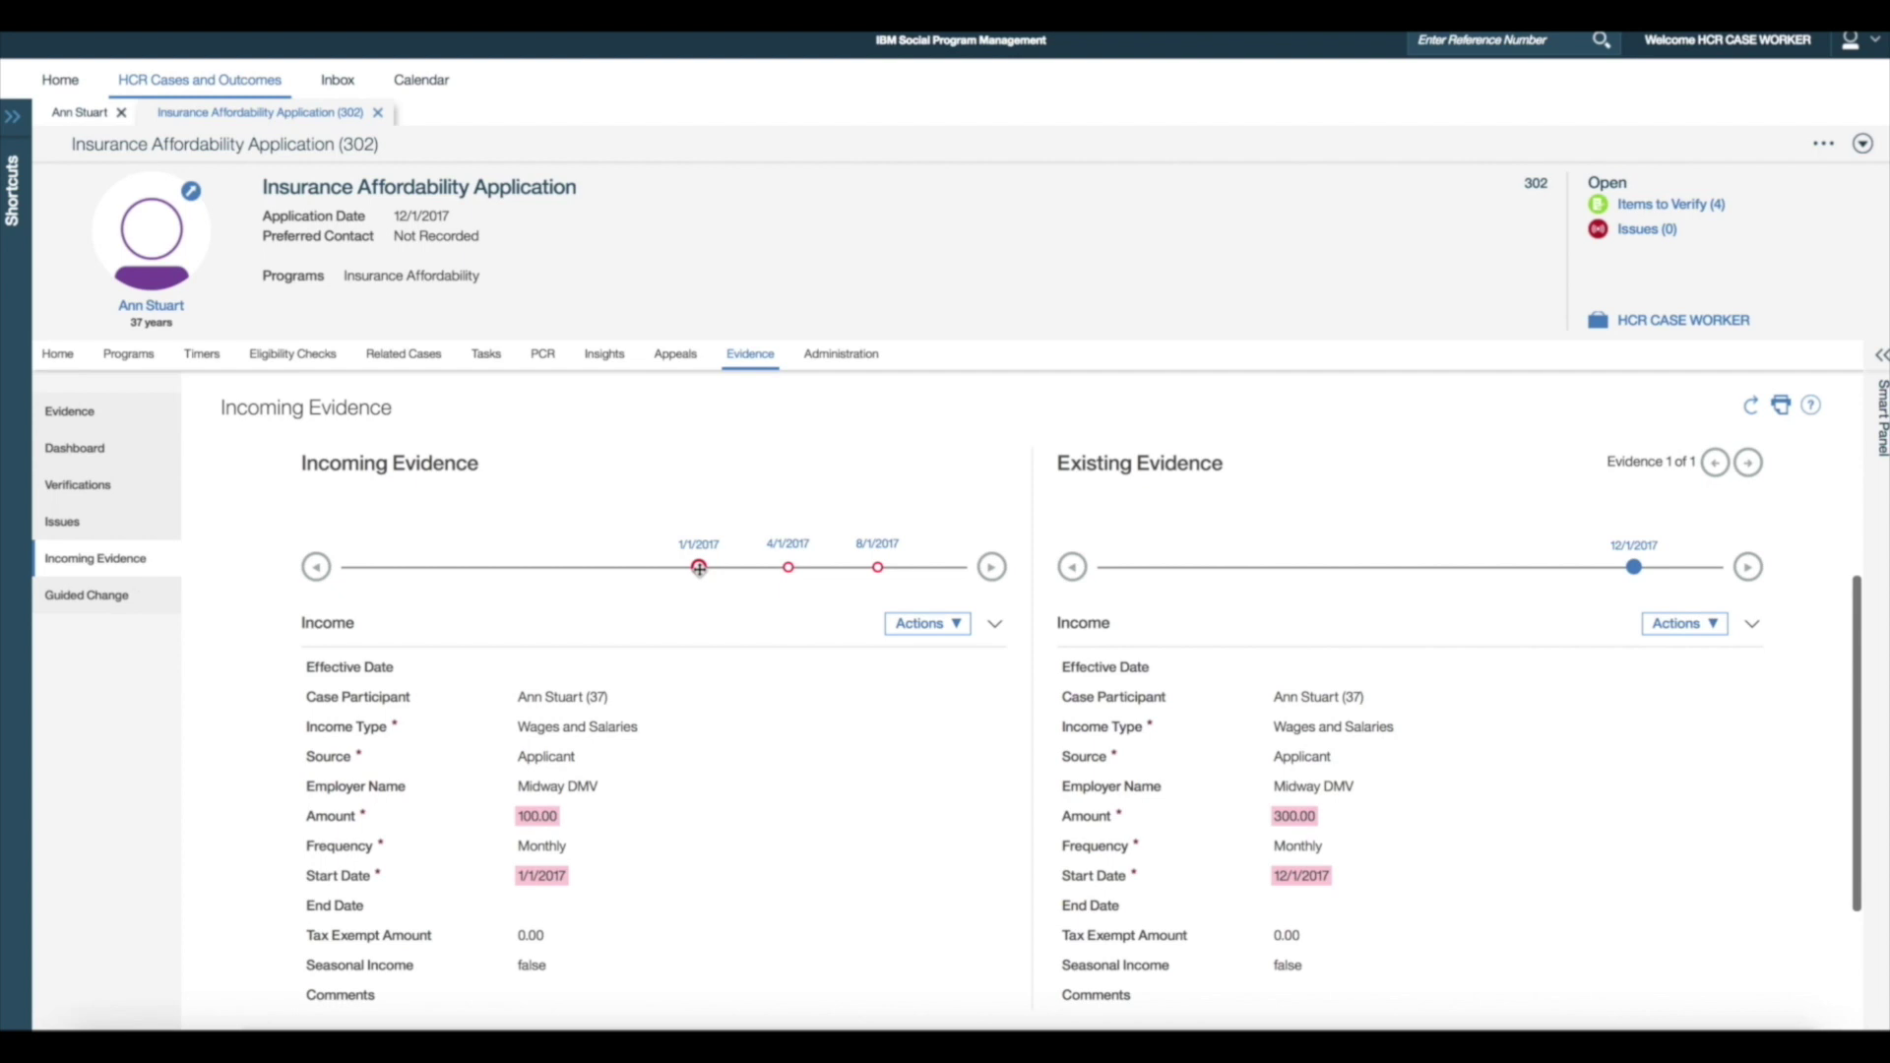
left_click(789, 568)
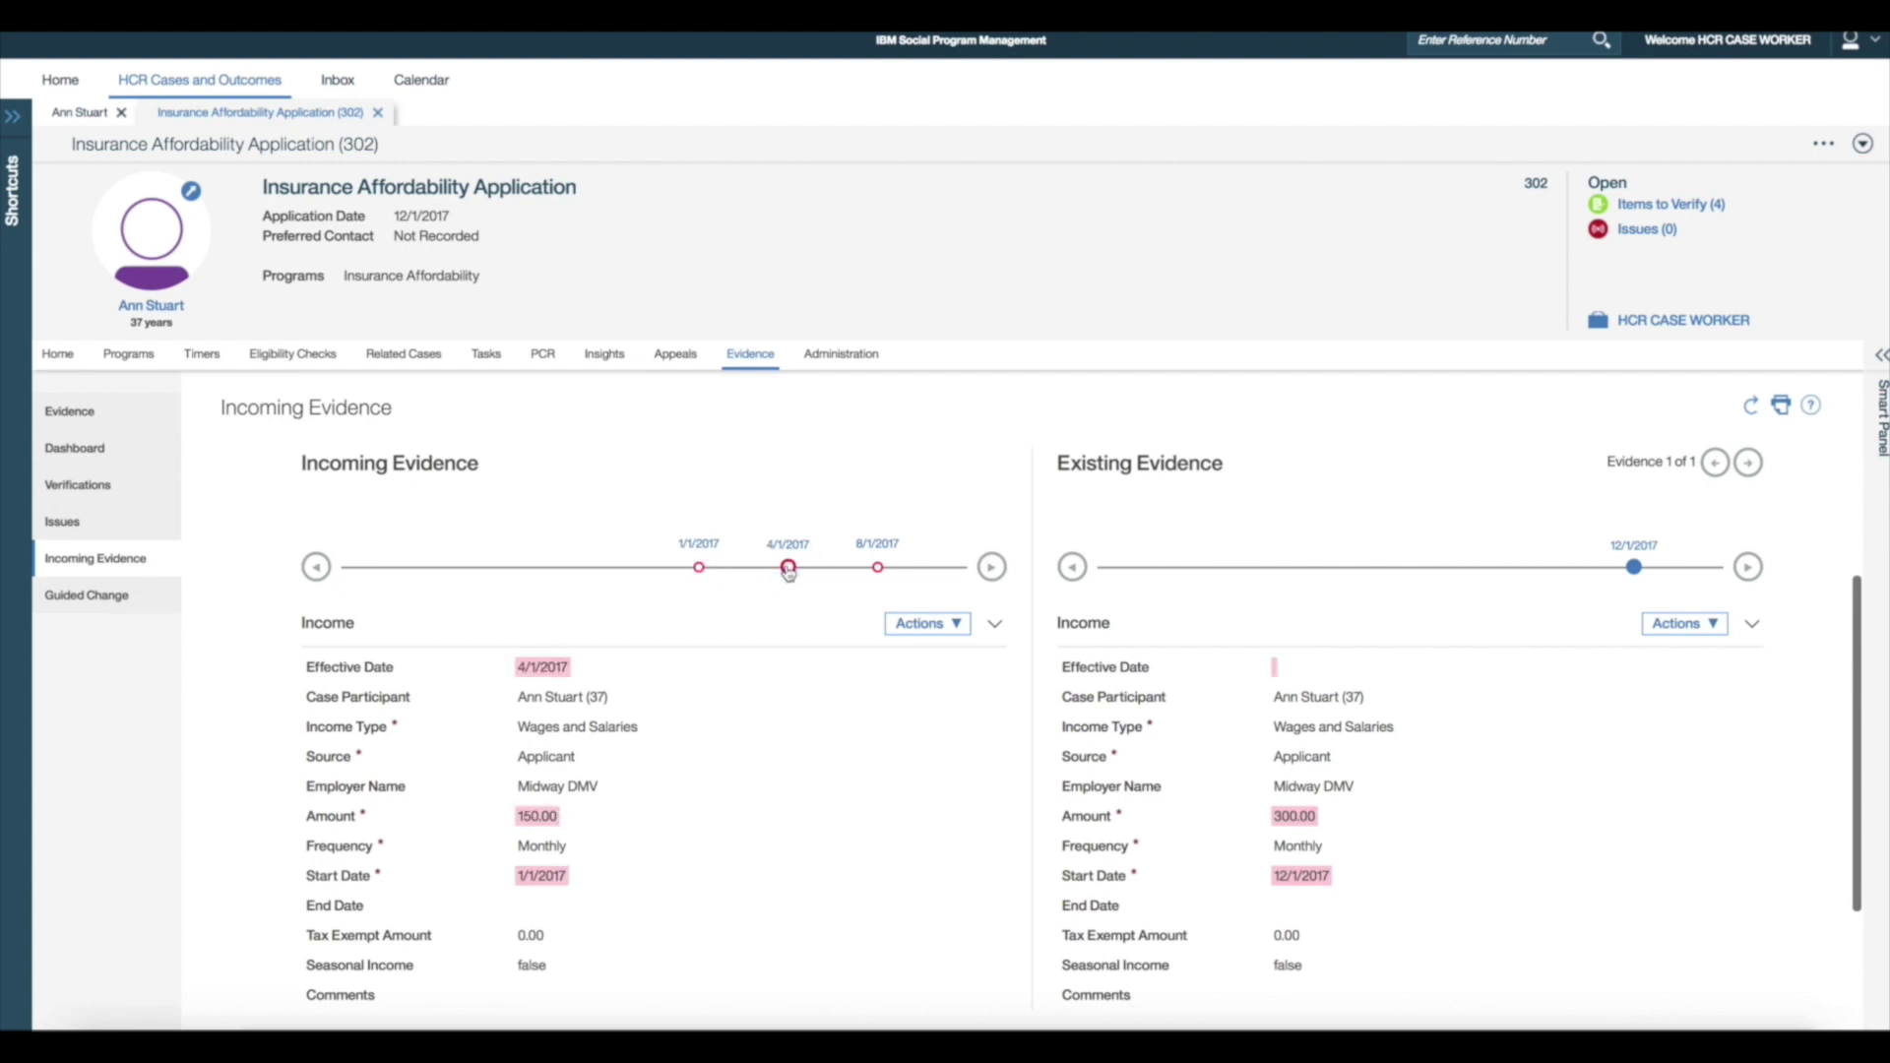
left_click(878, 569)
- Start Set as Latest of Incoming for the existing income evidence, choosing the $400 monthly record as the incoming record
left_click(1677, 628)
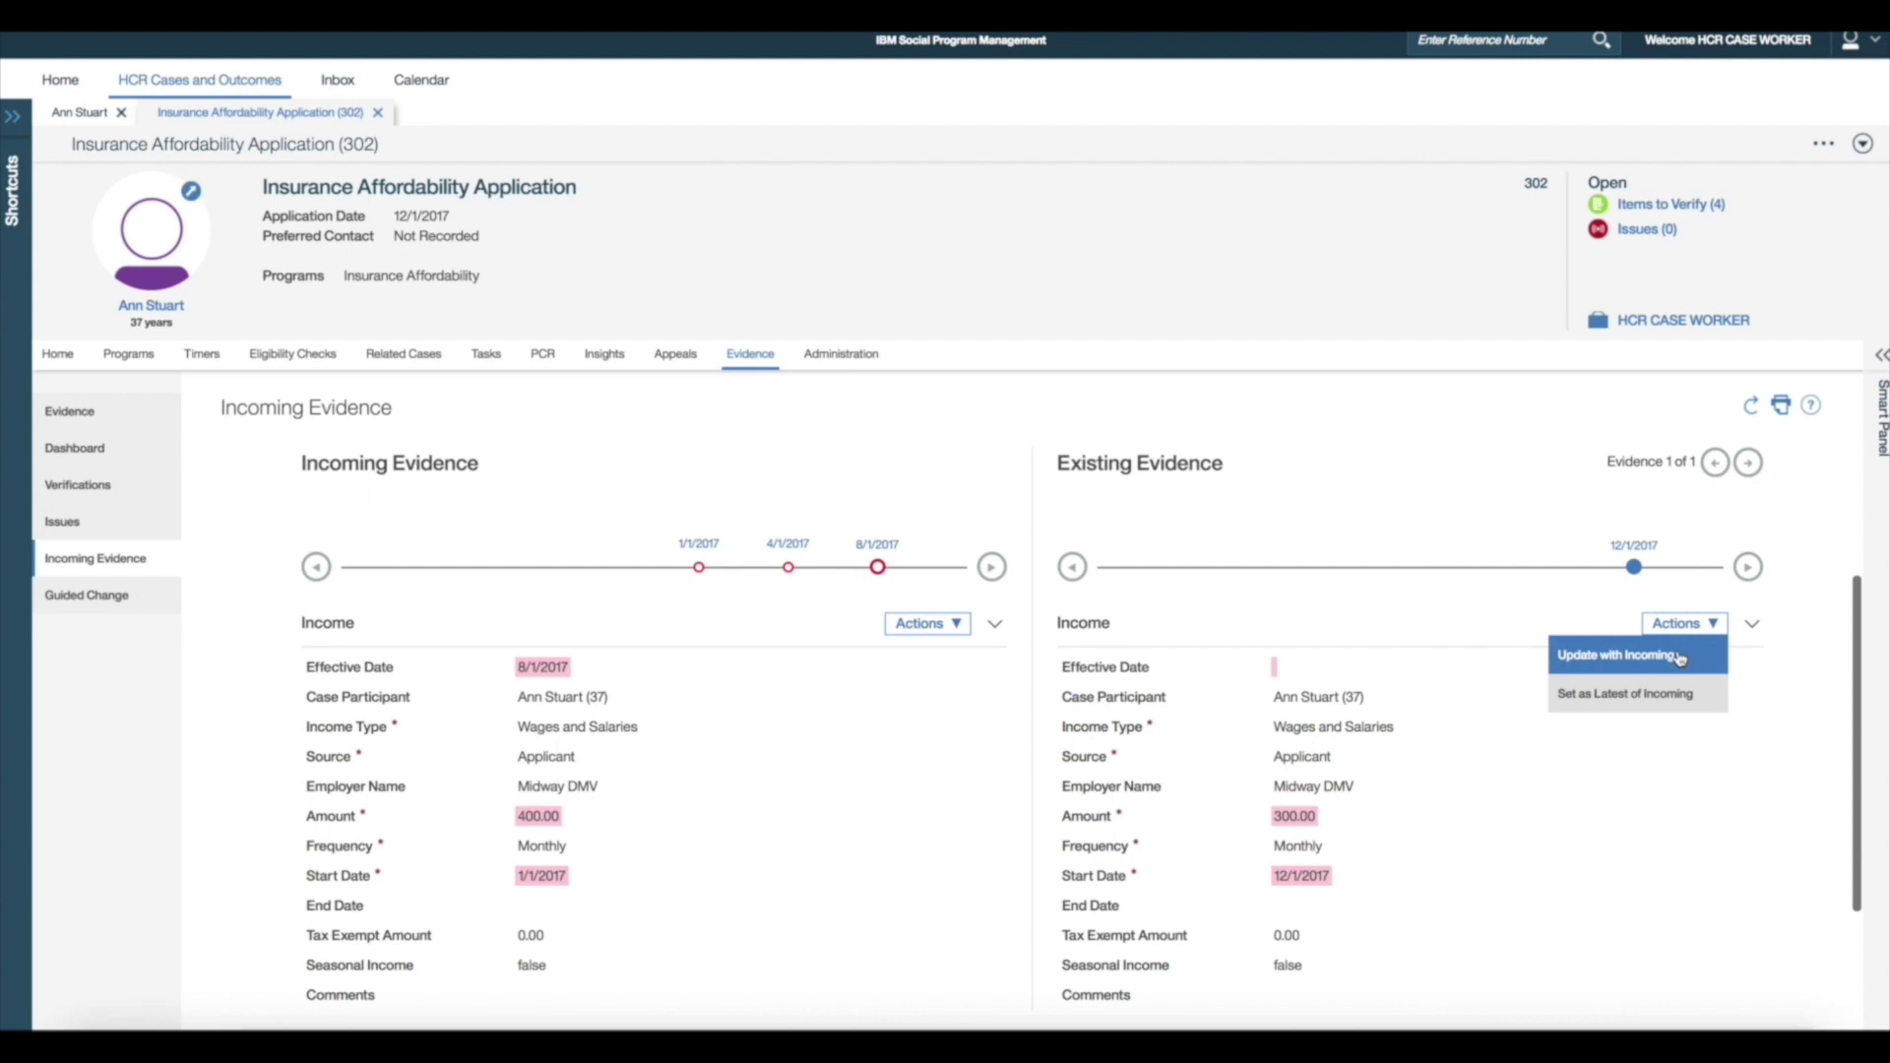
left_click(1682, 695)
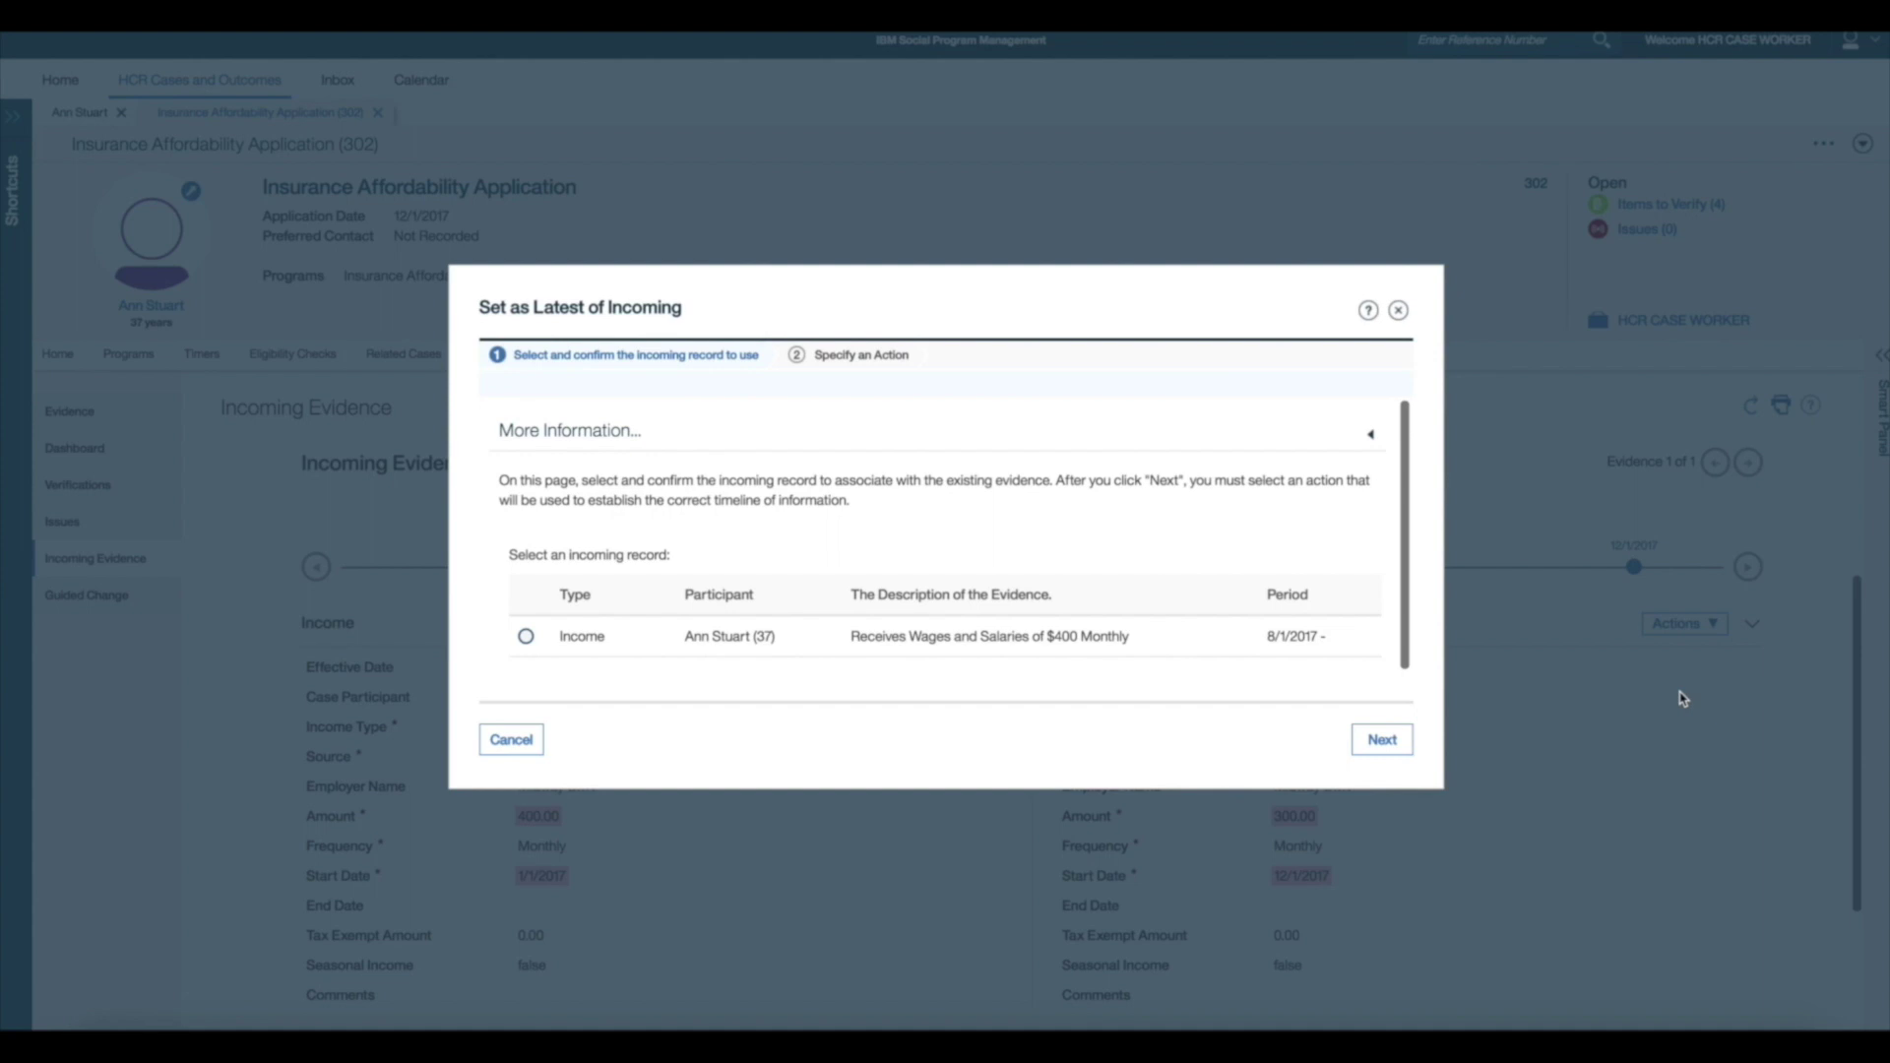
left_click(1371, 439)
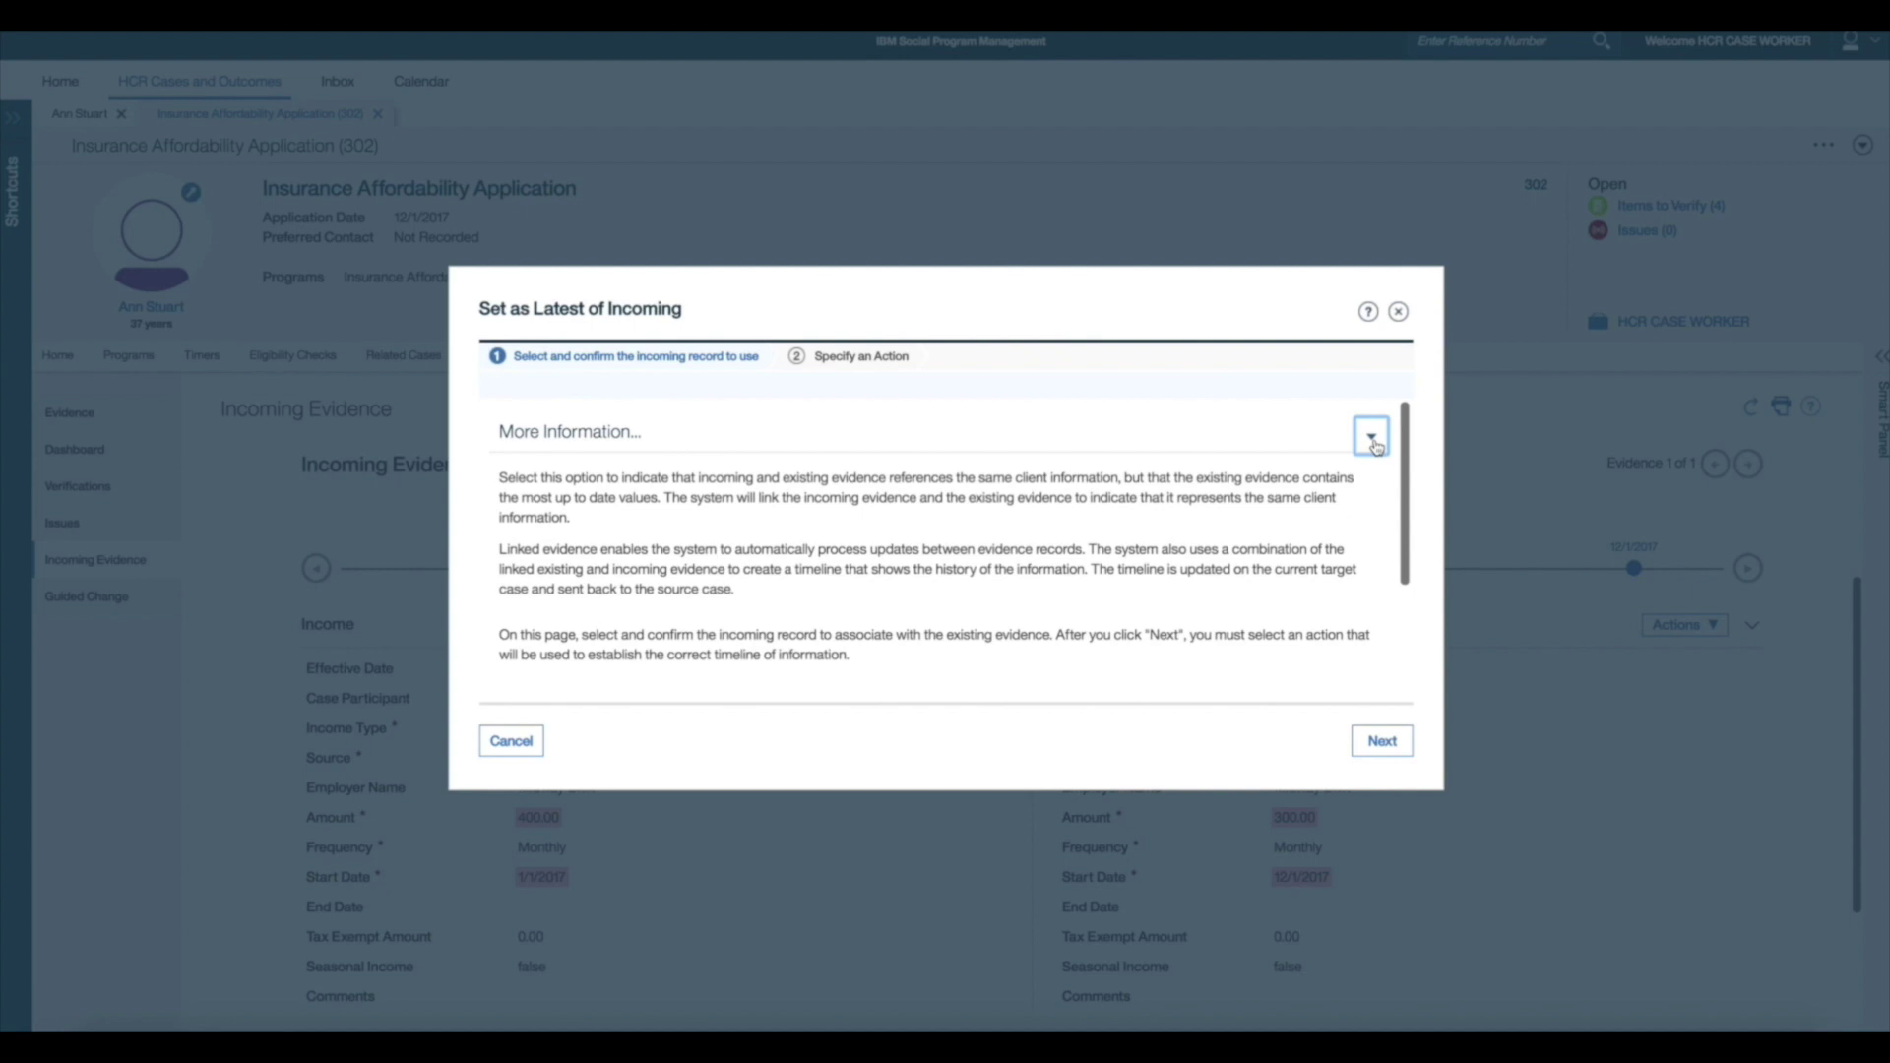
left_click(1373, 443)
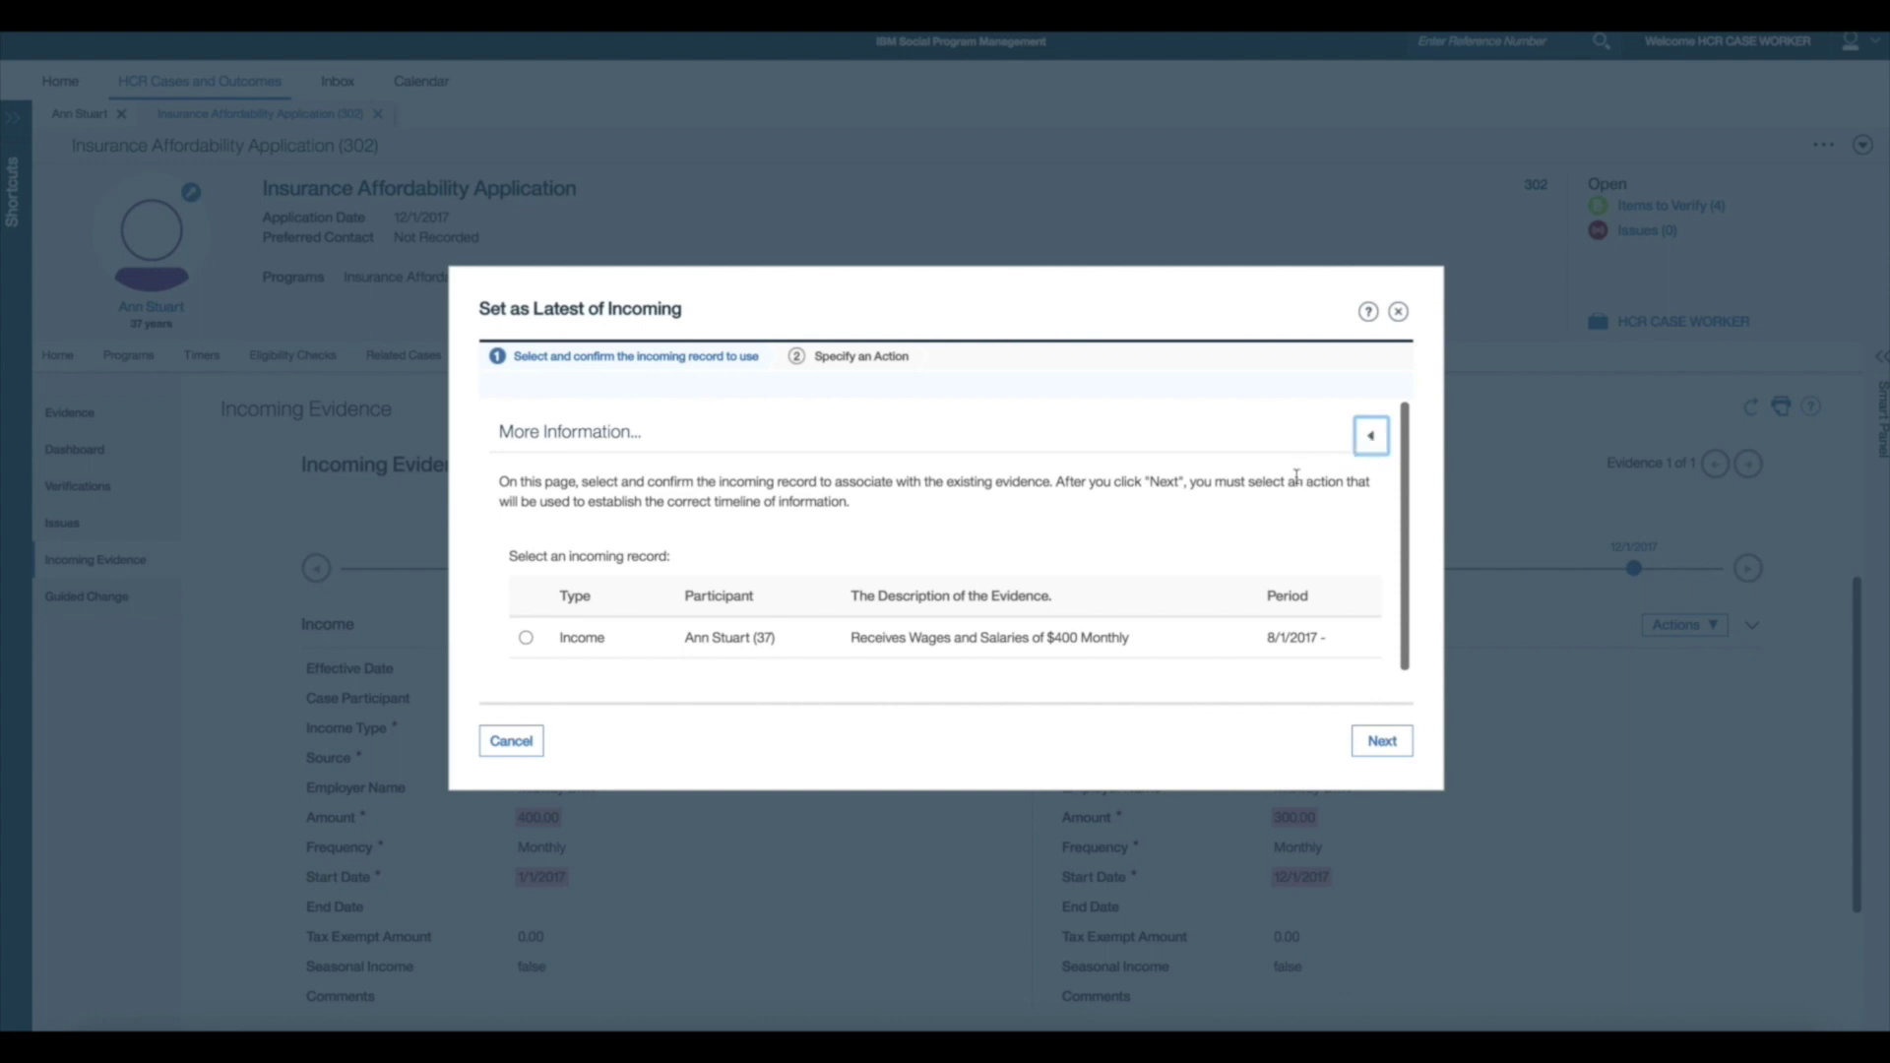
left_click(527, 638)
left_click(1368, 748)
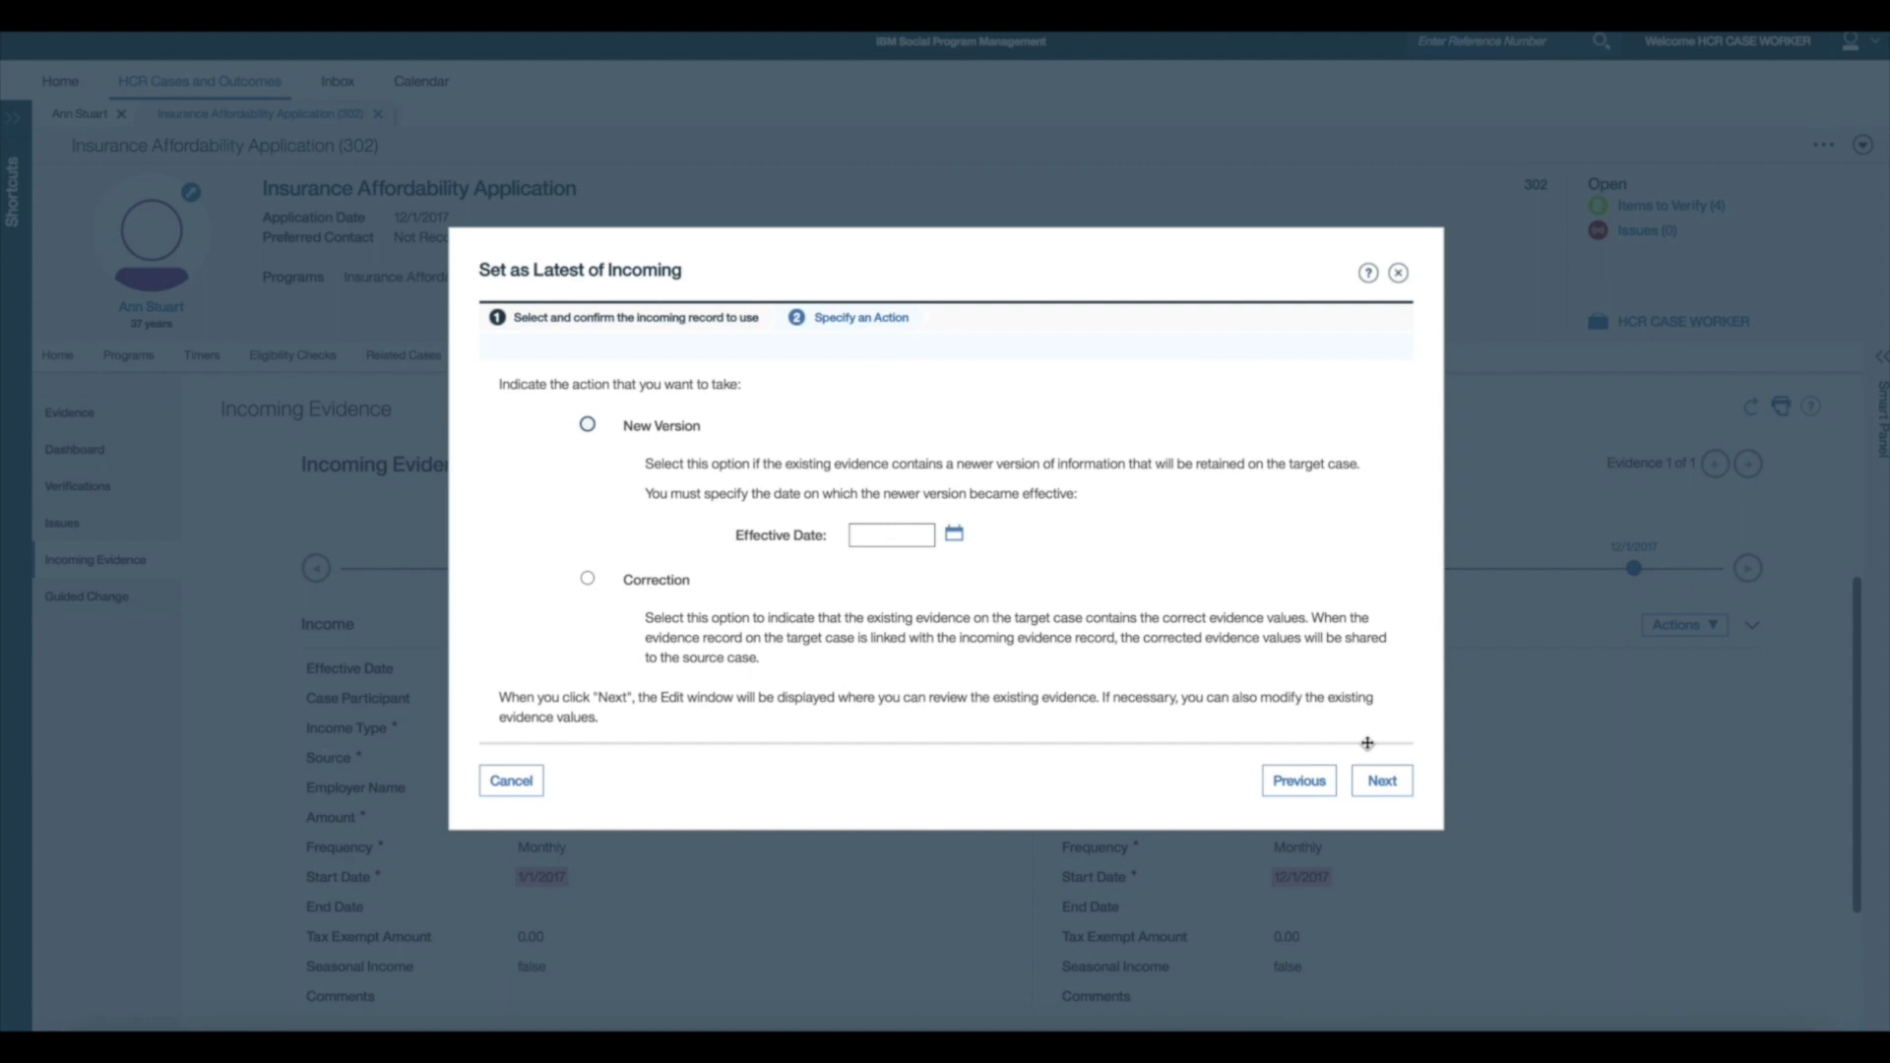
- Specify a New Version effective 12/1/2017, correct the income start date to 1/1/2017 and save the evidence
left_click(589, 426)
left_click(861, 535)
type("12/1/2017")
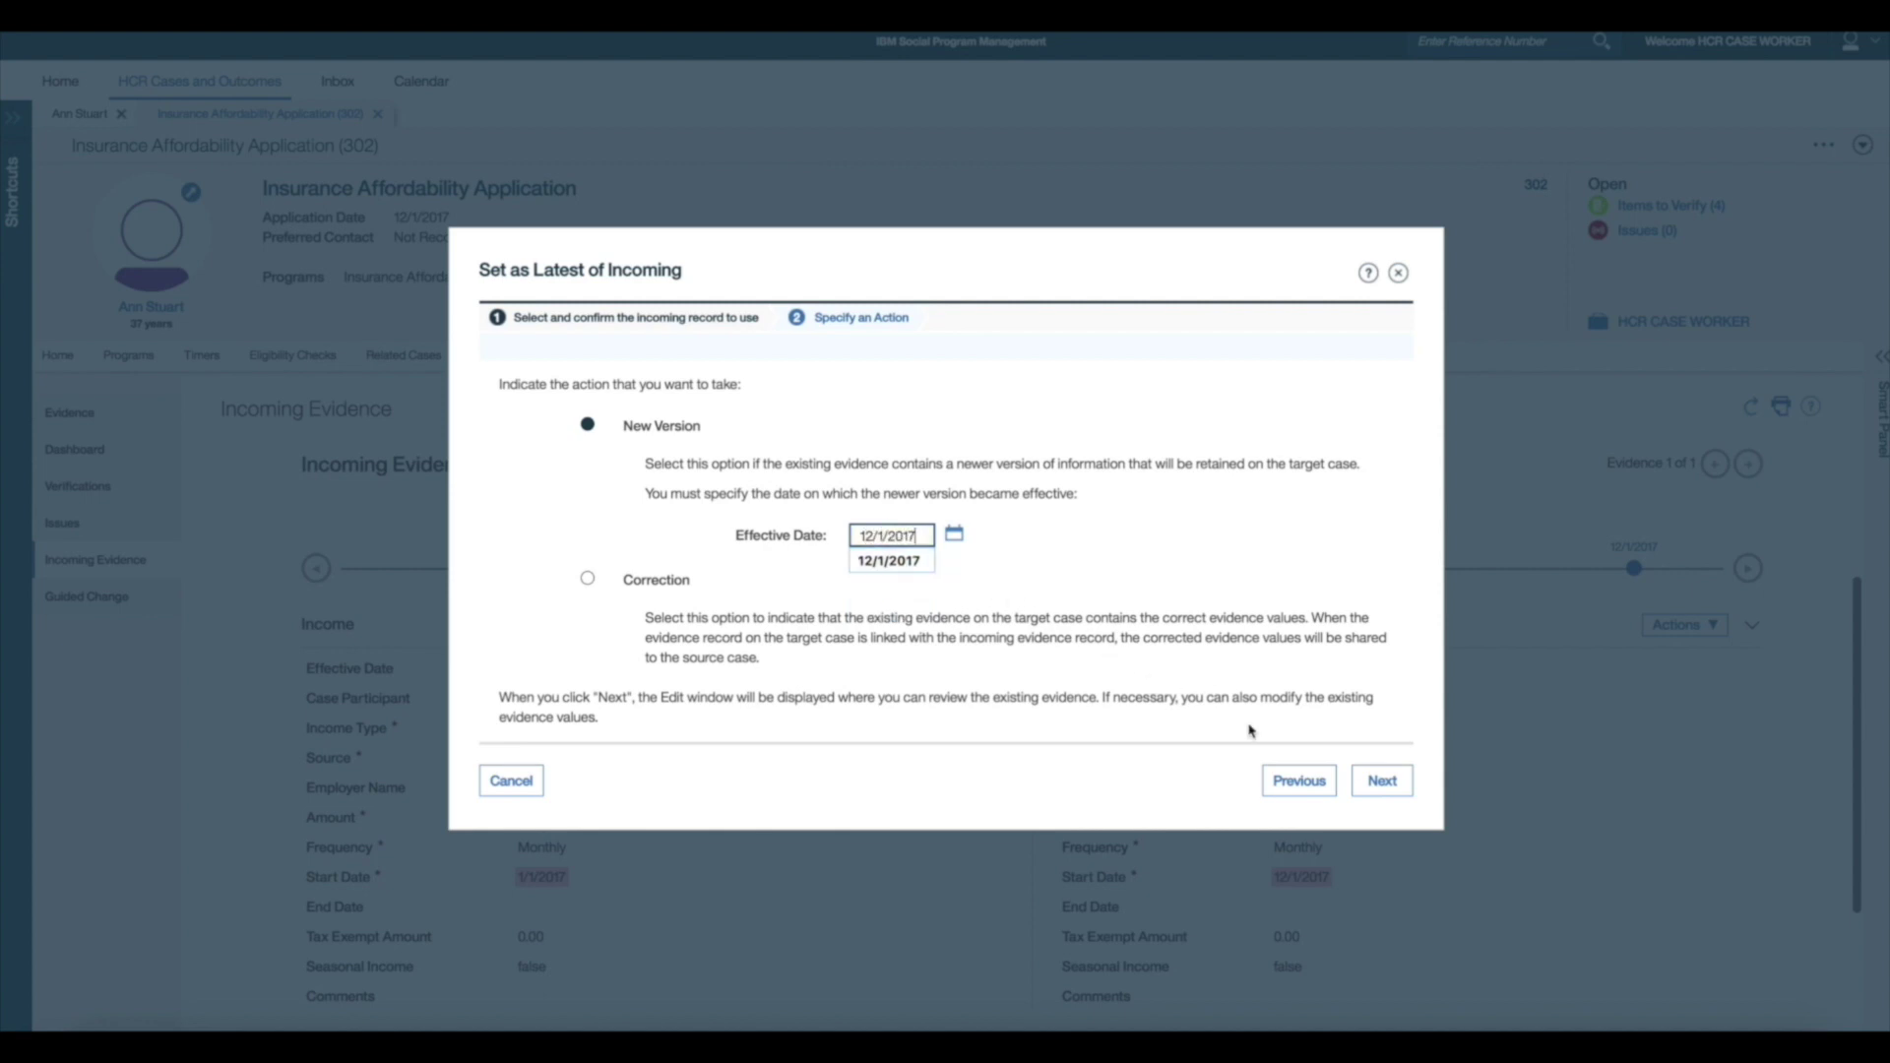
left_click(1381, 781)
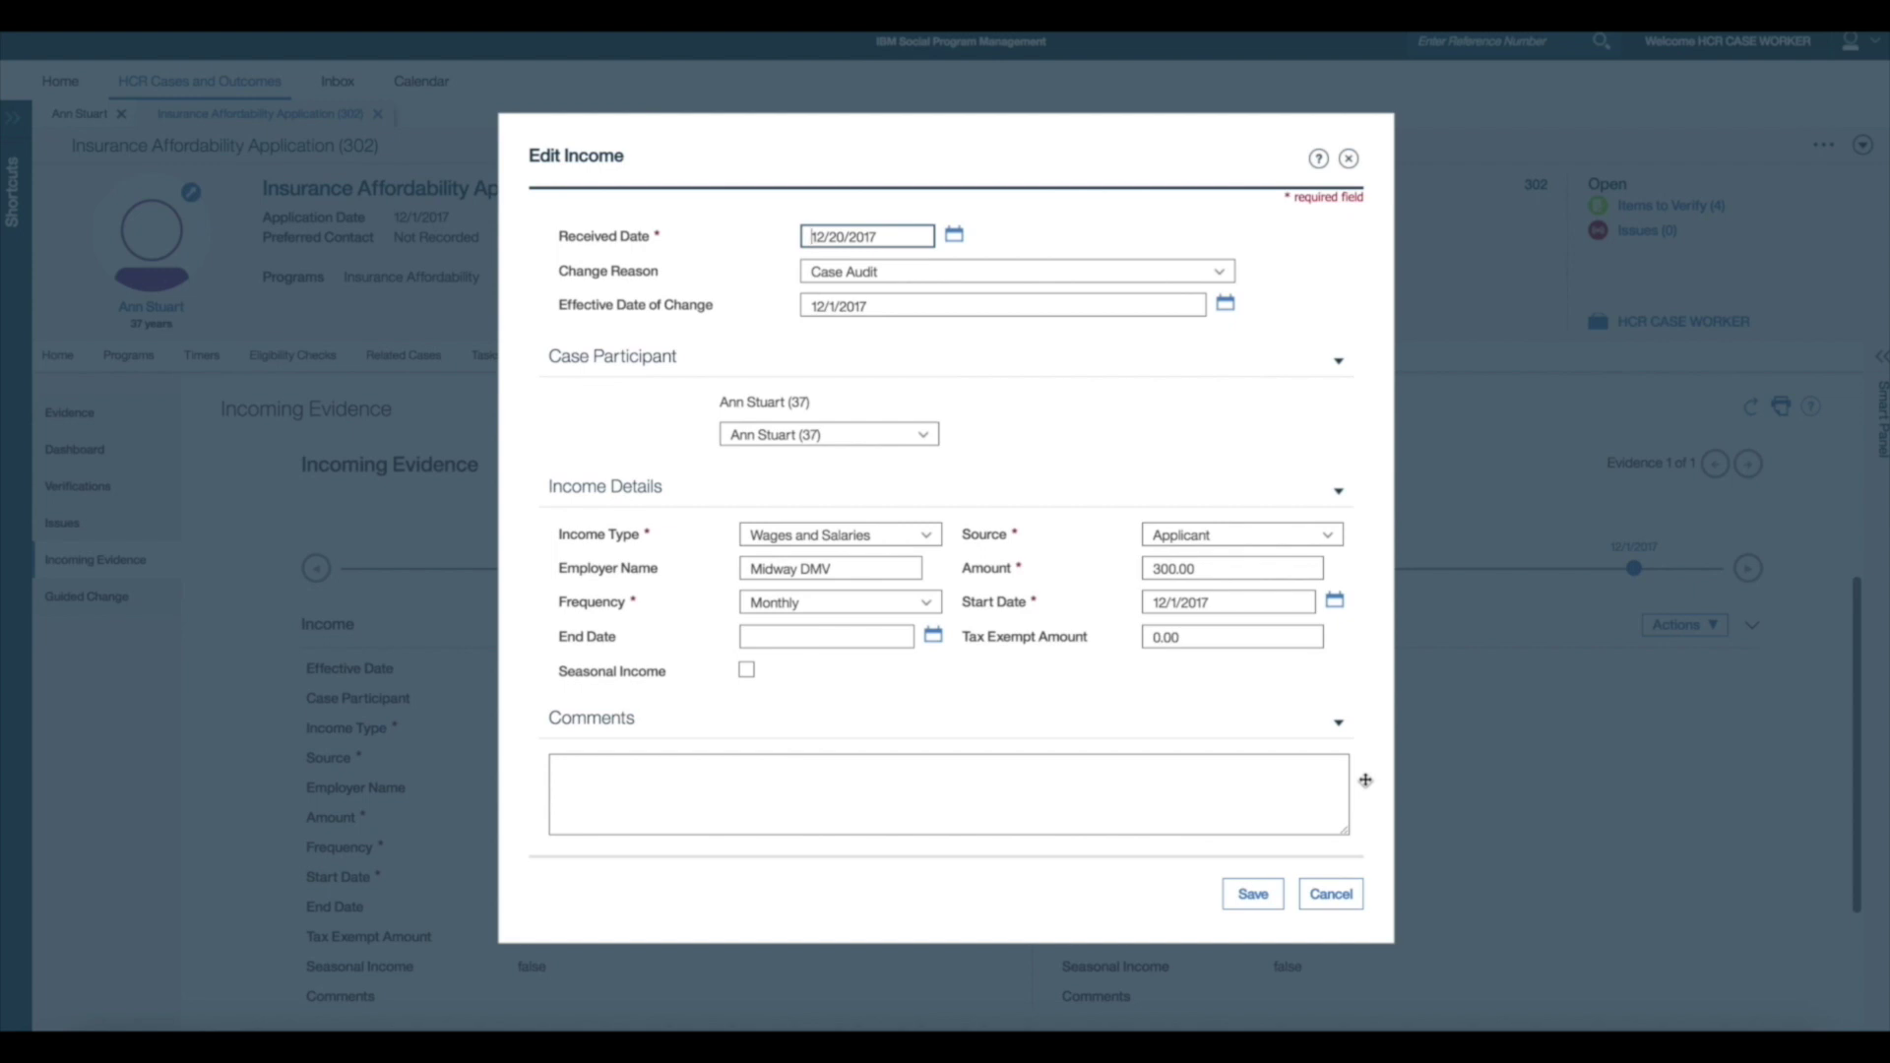
left_click(1167, 603)
key("BackSpace")
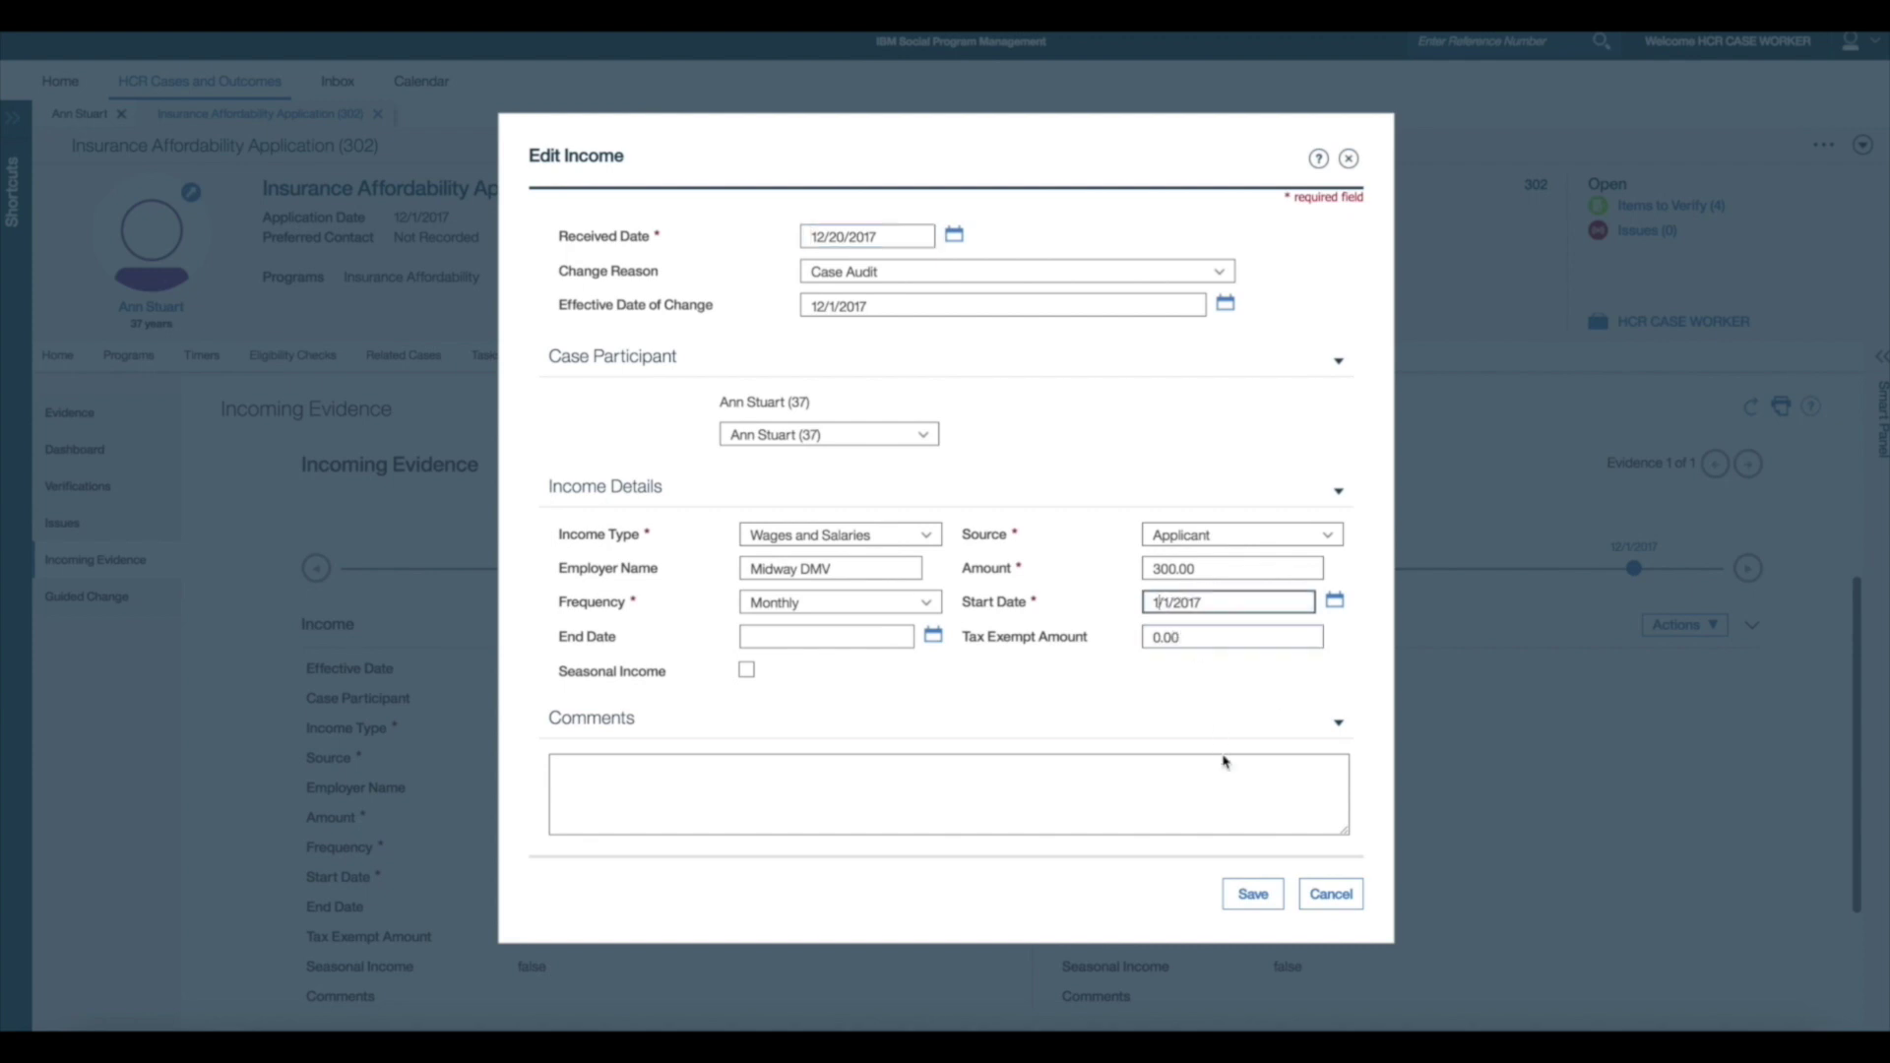
left_click(1249, 894)
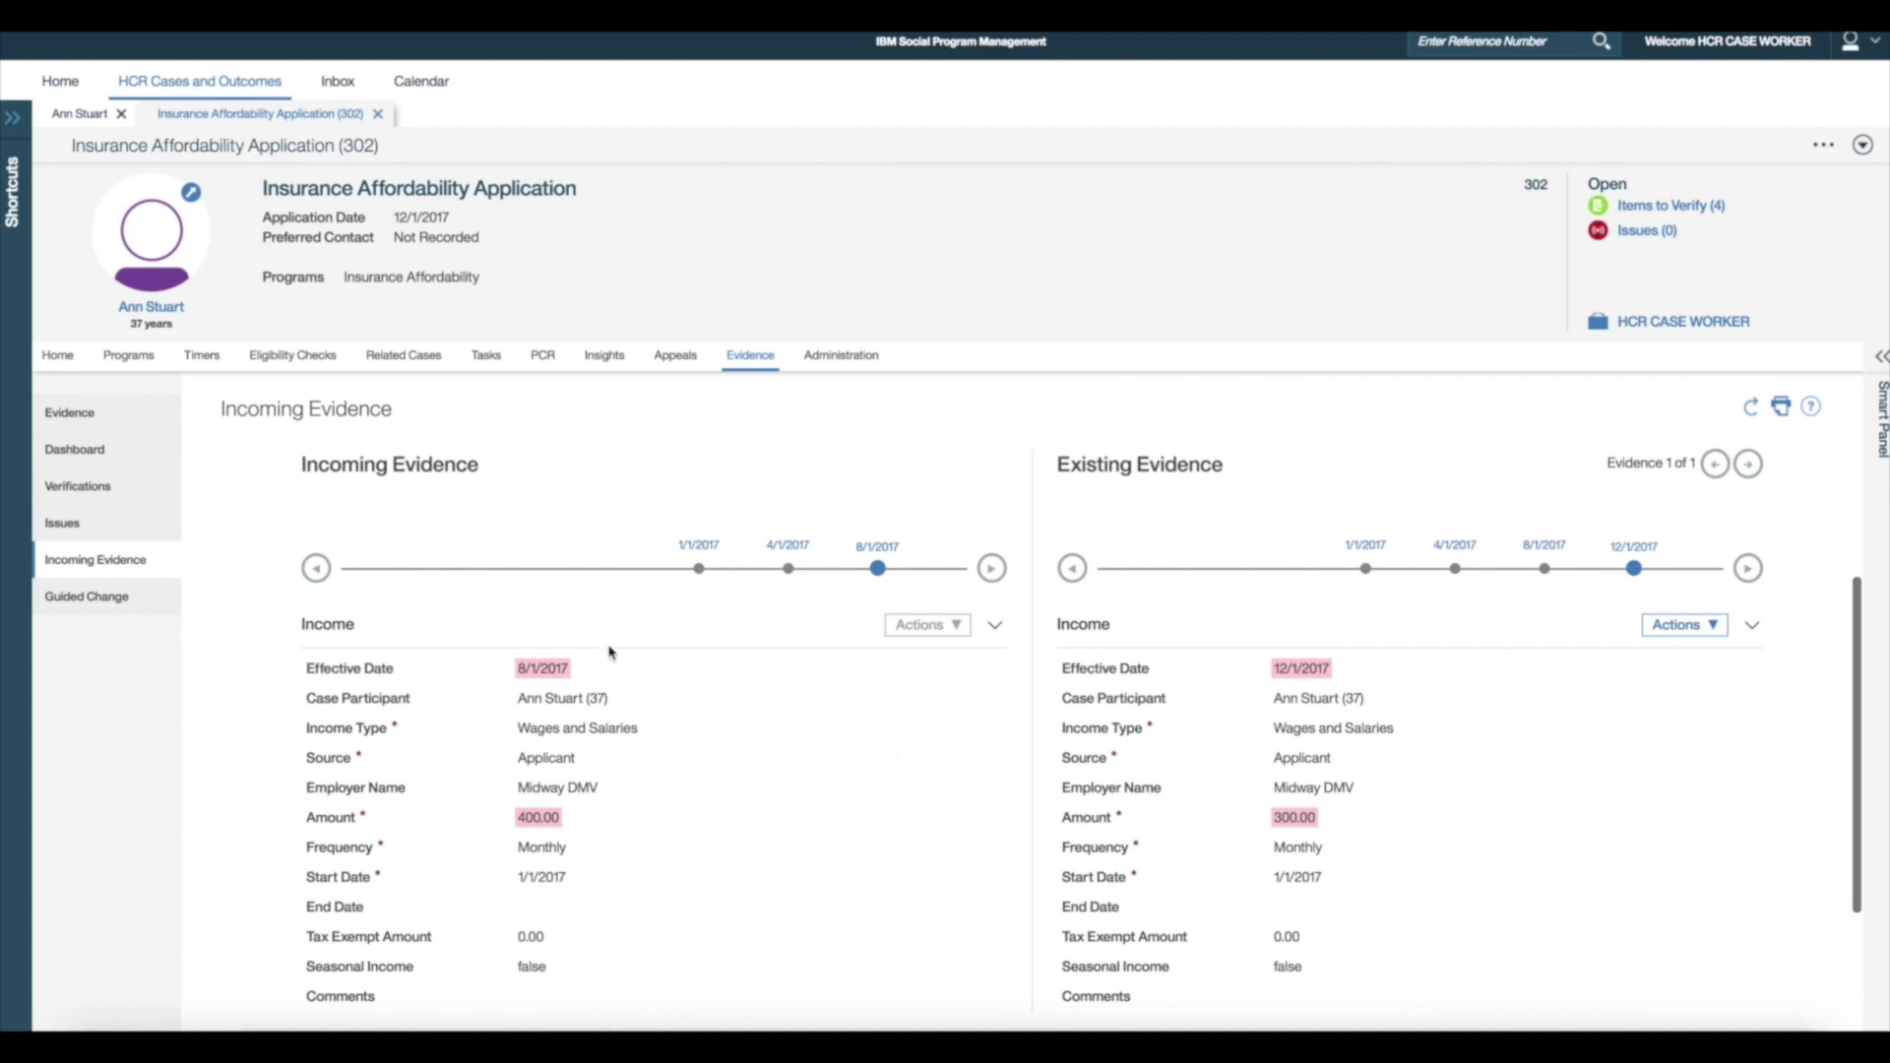
- Open the application's income evidence list from its evidence dashboard
left_click(131, 459)
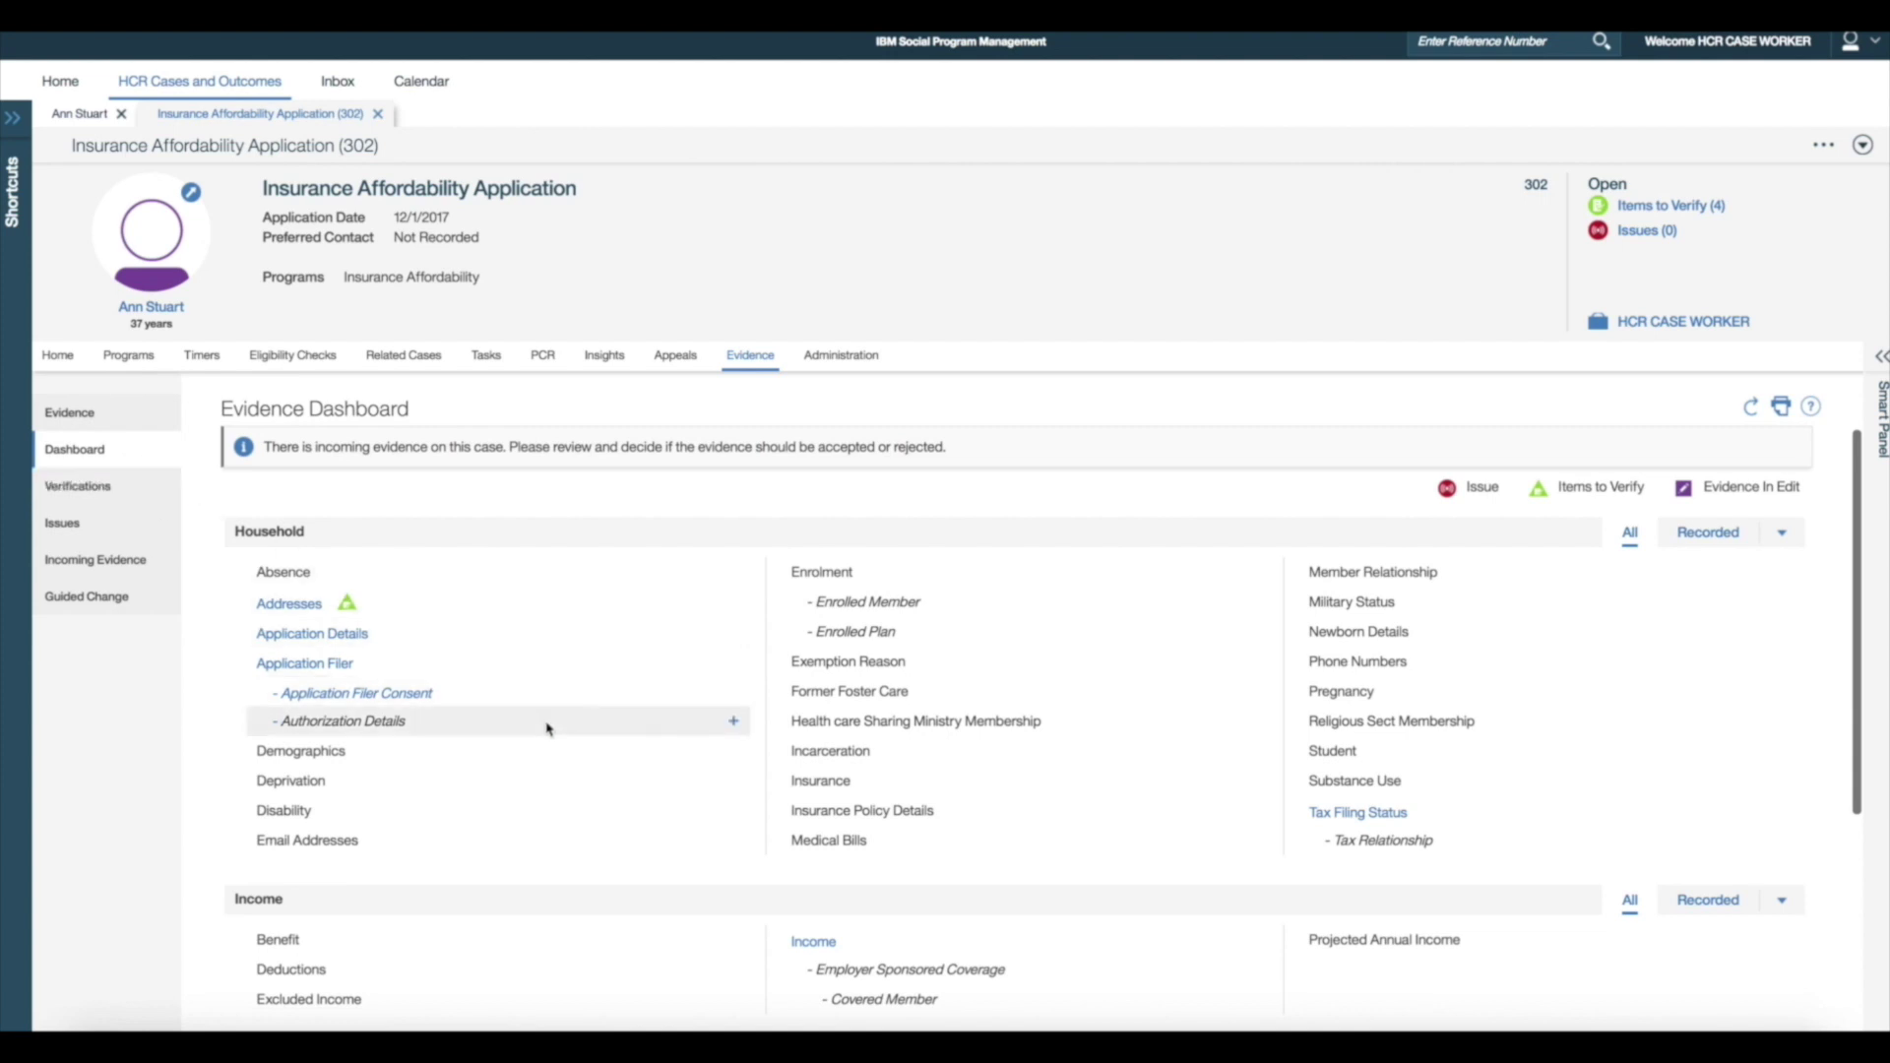
left_click(803, 942)
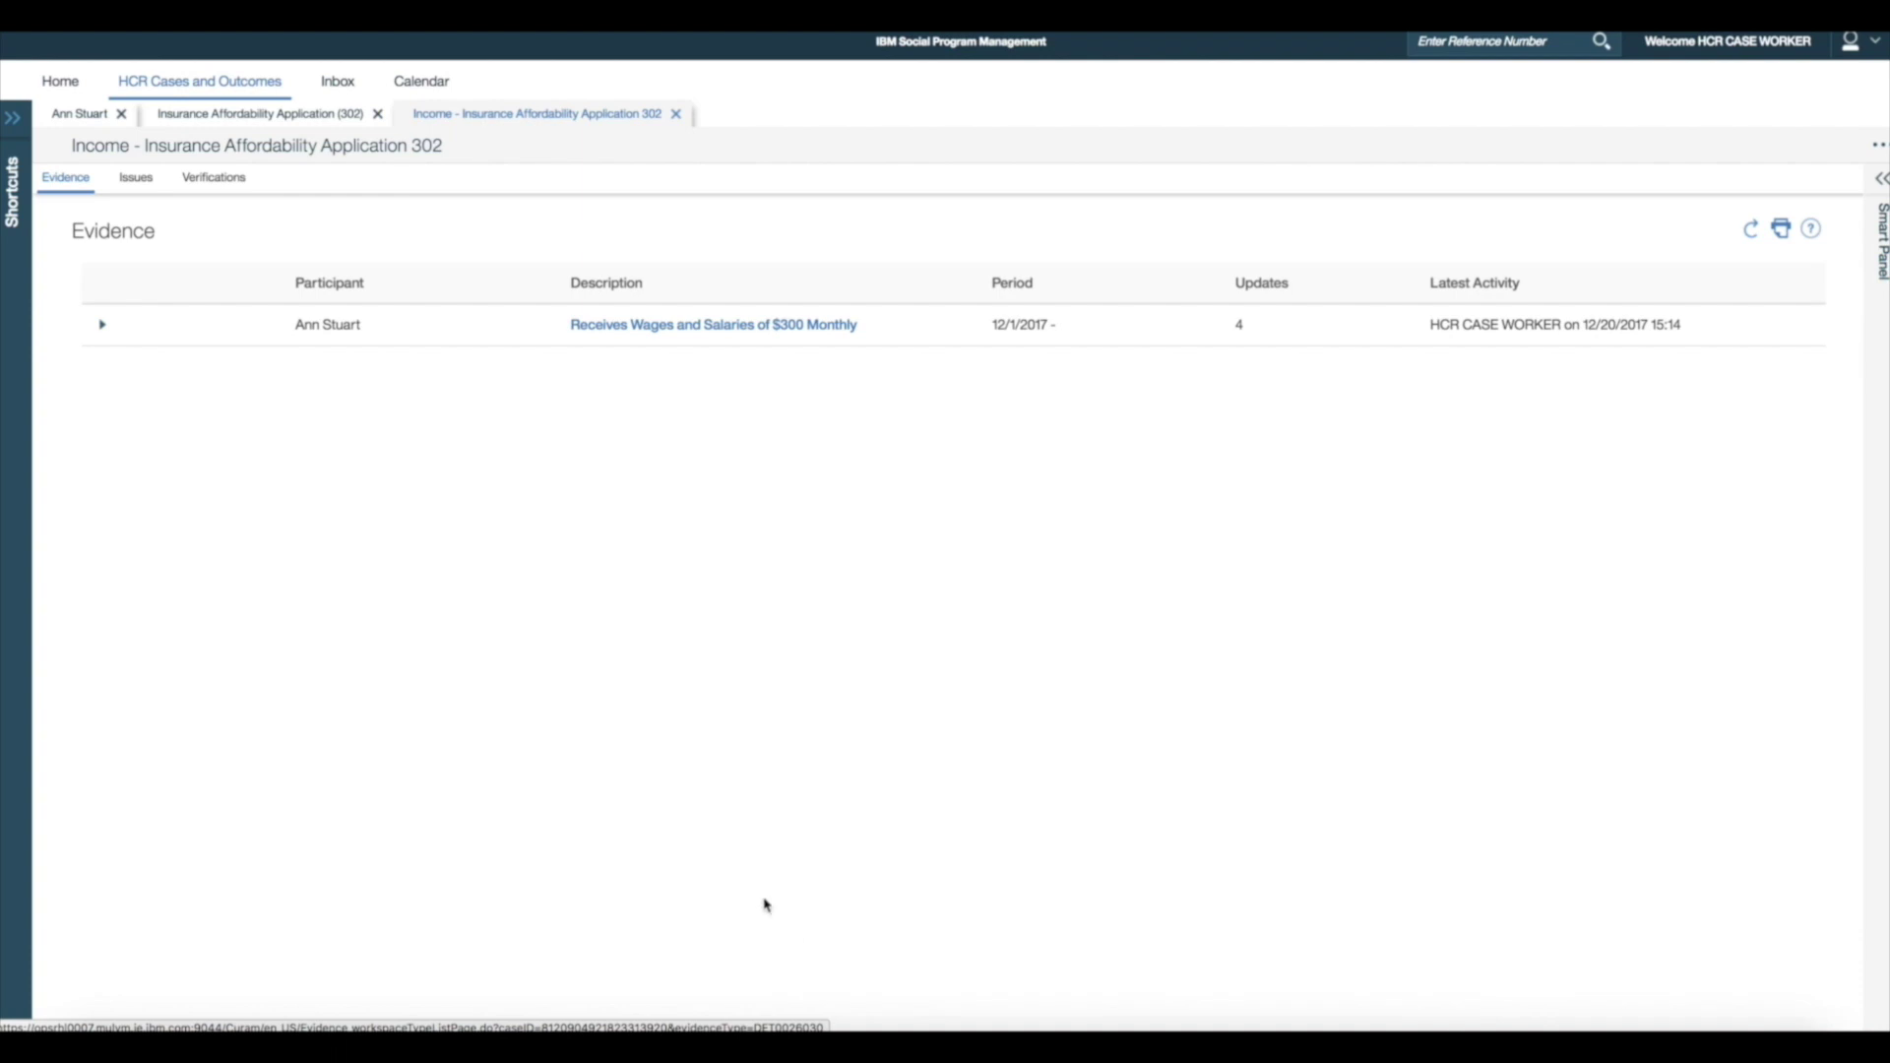
- Expand the application's wages and salaries income evidence to review its change history and effective periods
left_click(103, 328)
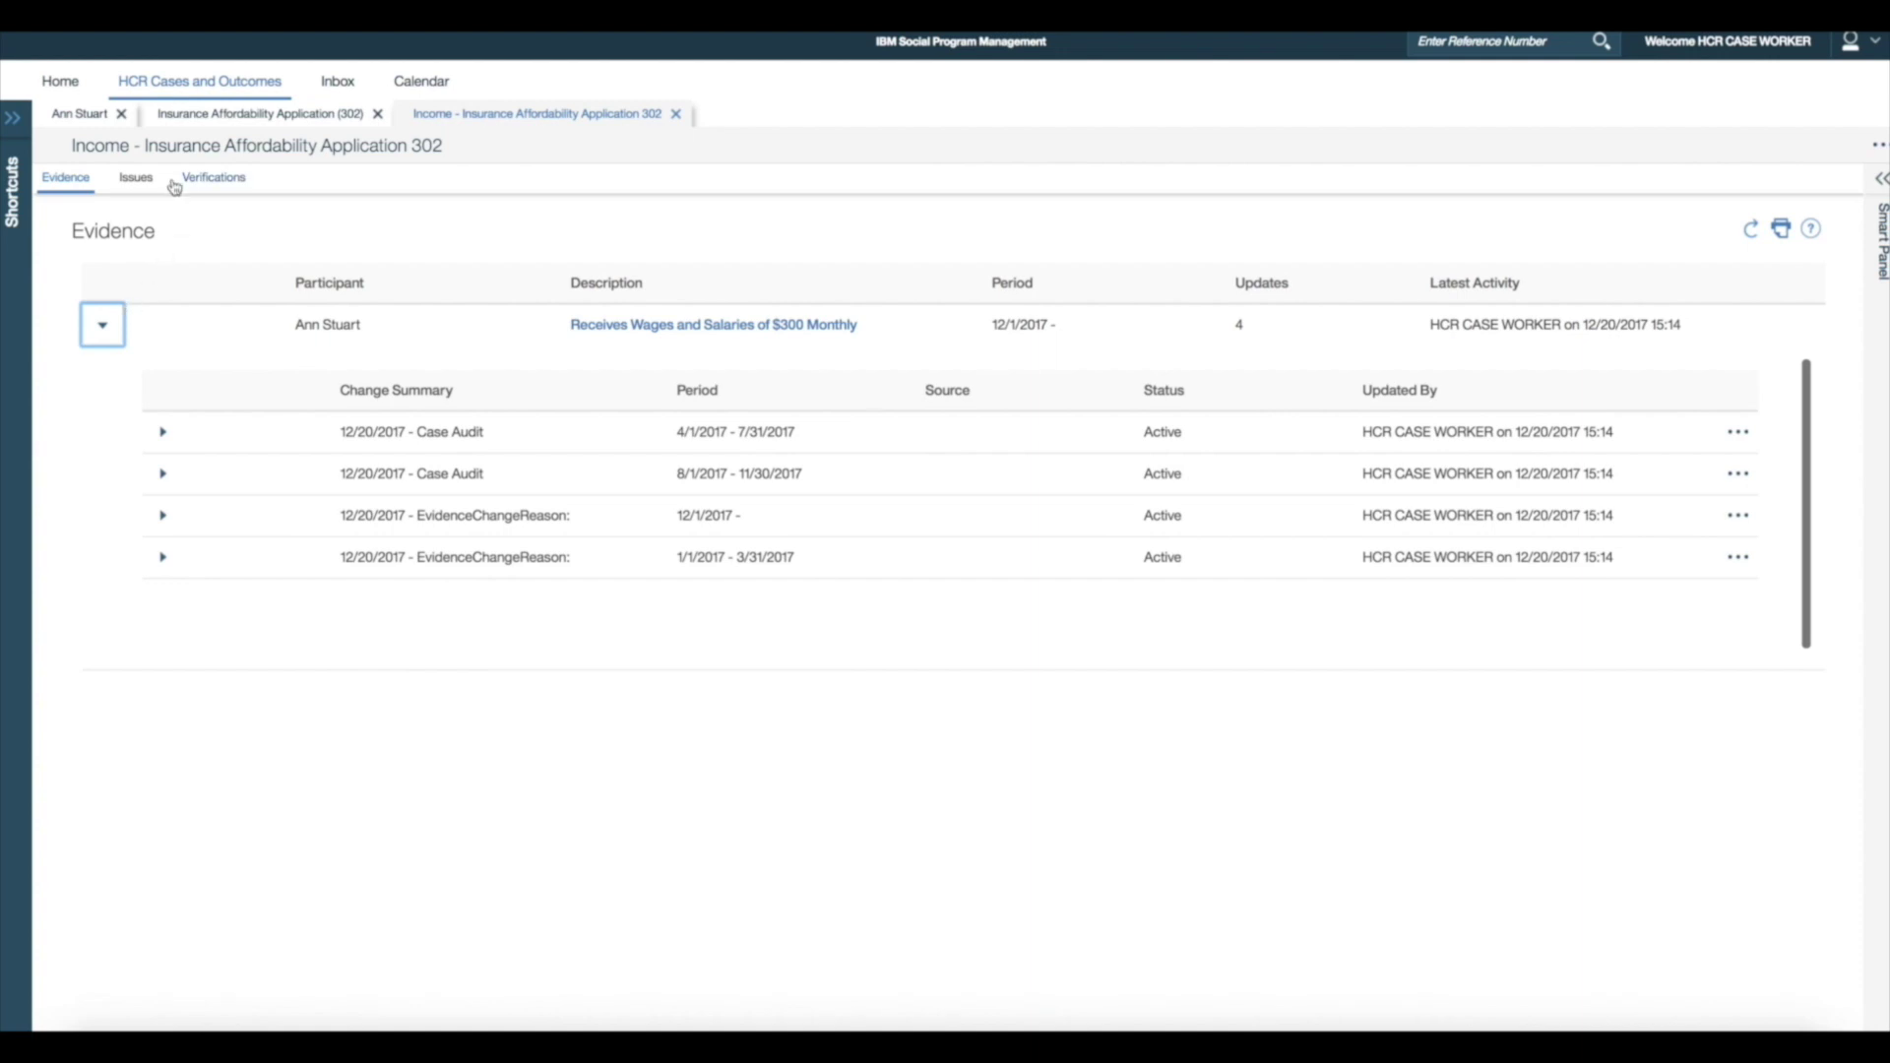
- Authorize the application's pending Insurance Affordability program onto the client's existing integrated case
left_click(179, 114)
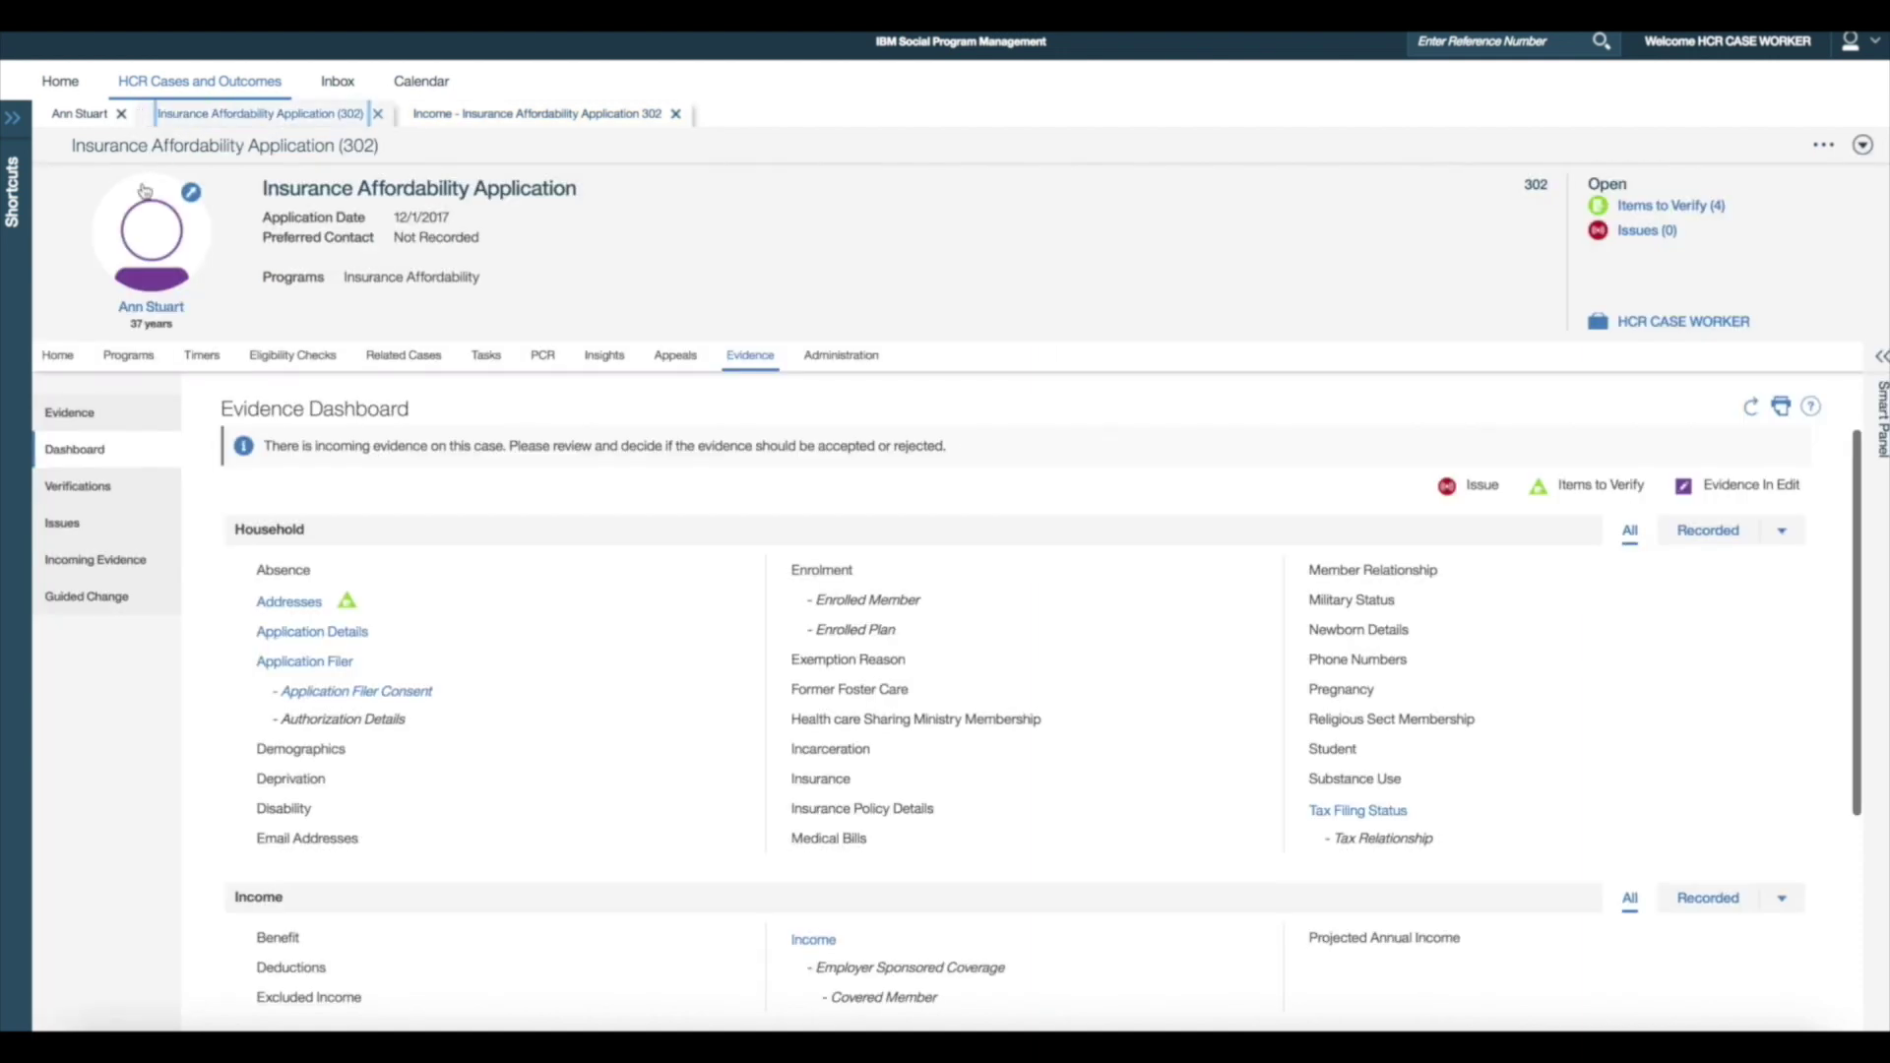
left_click(59, 356)
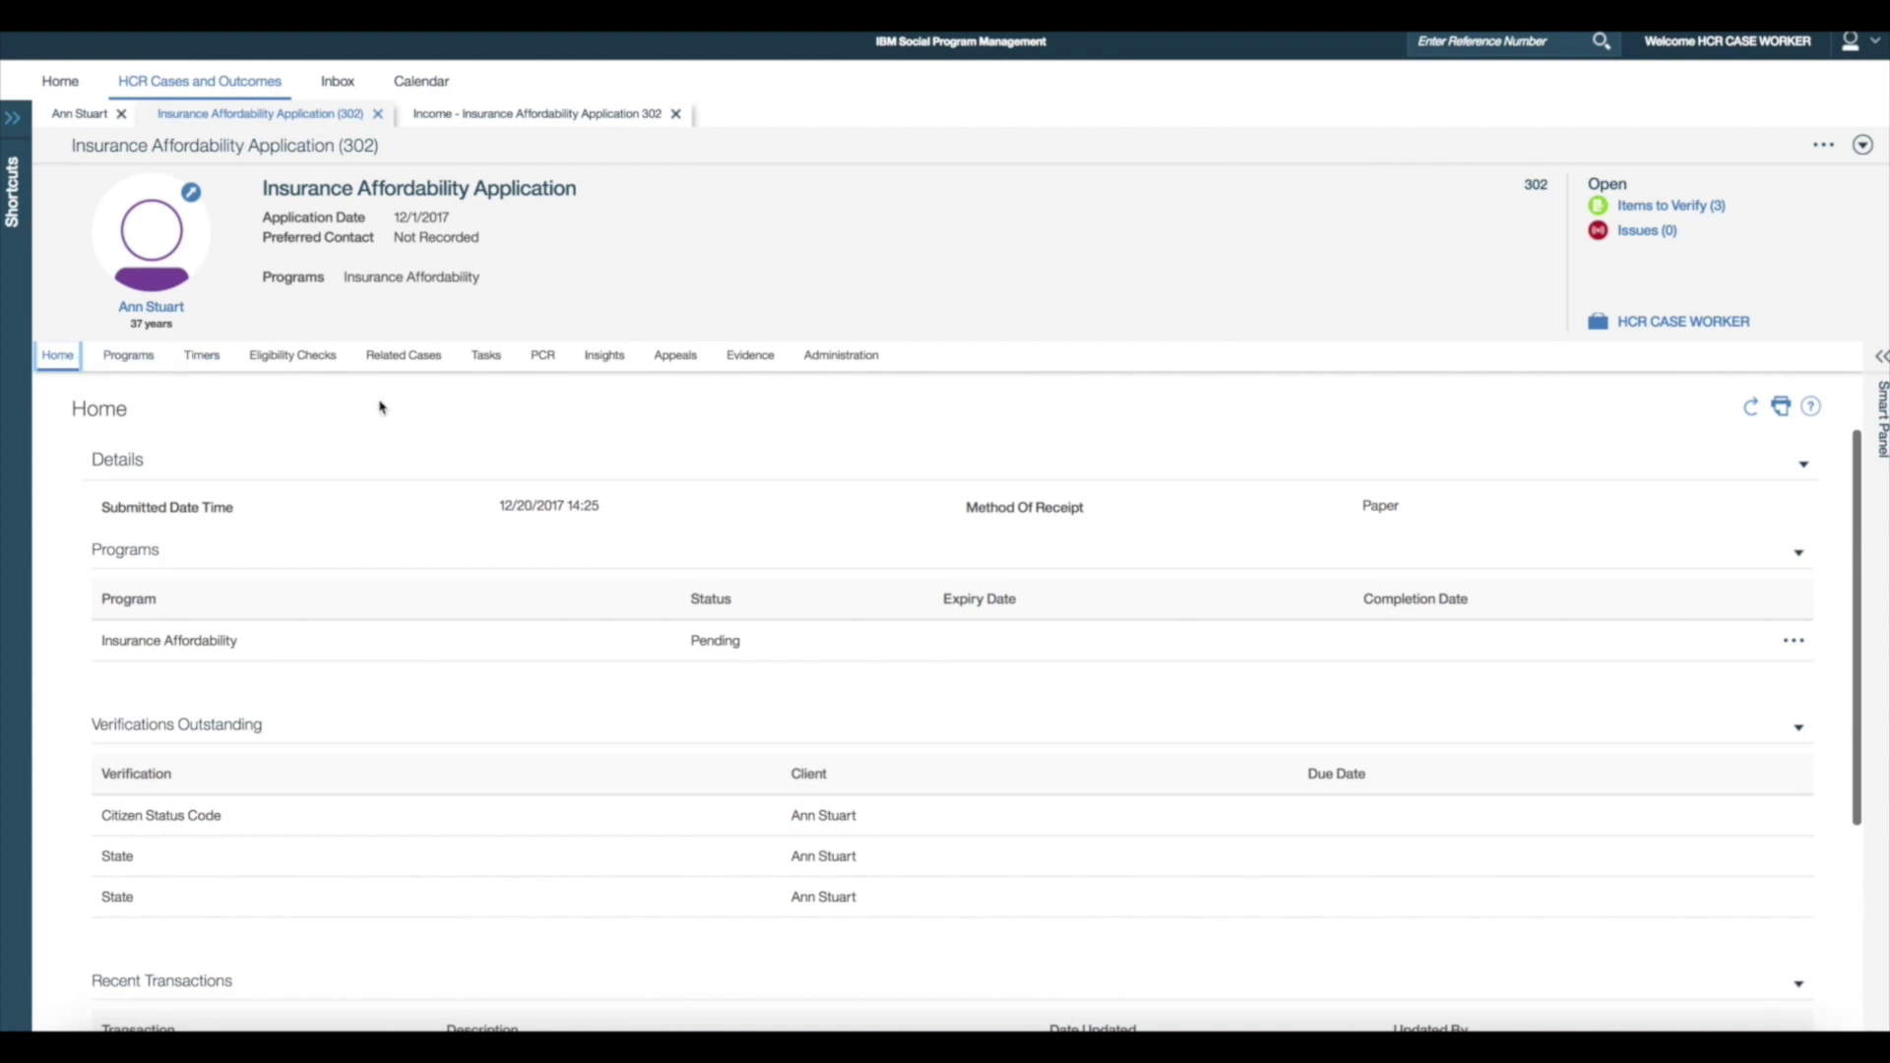
left_click(1794, 642)
left_click(1795, 686)
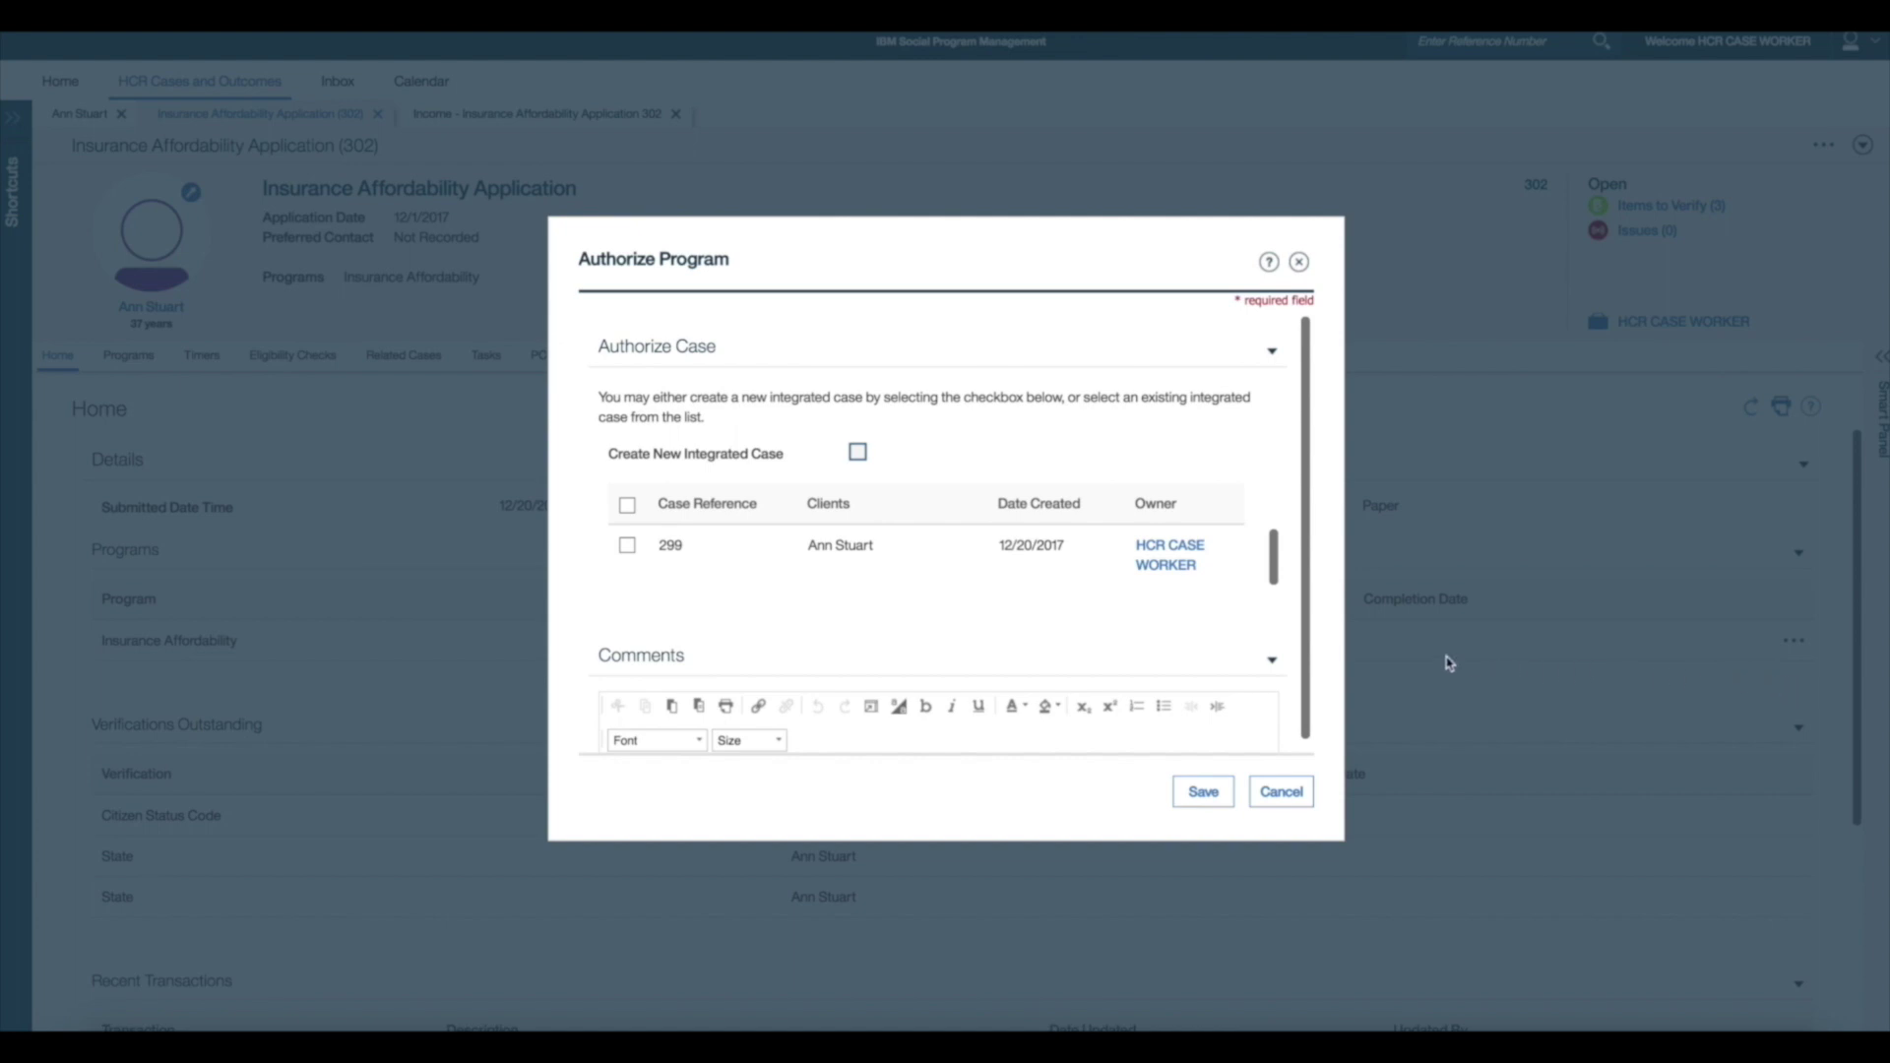
left_click(627, 505)
left_click(1200, 794)
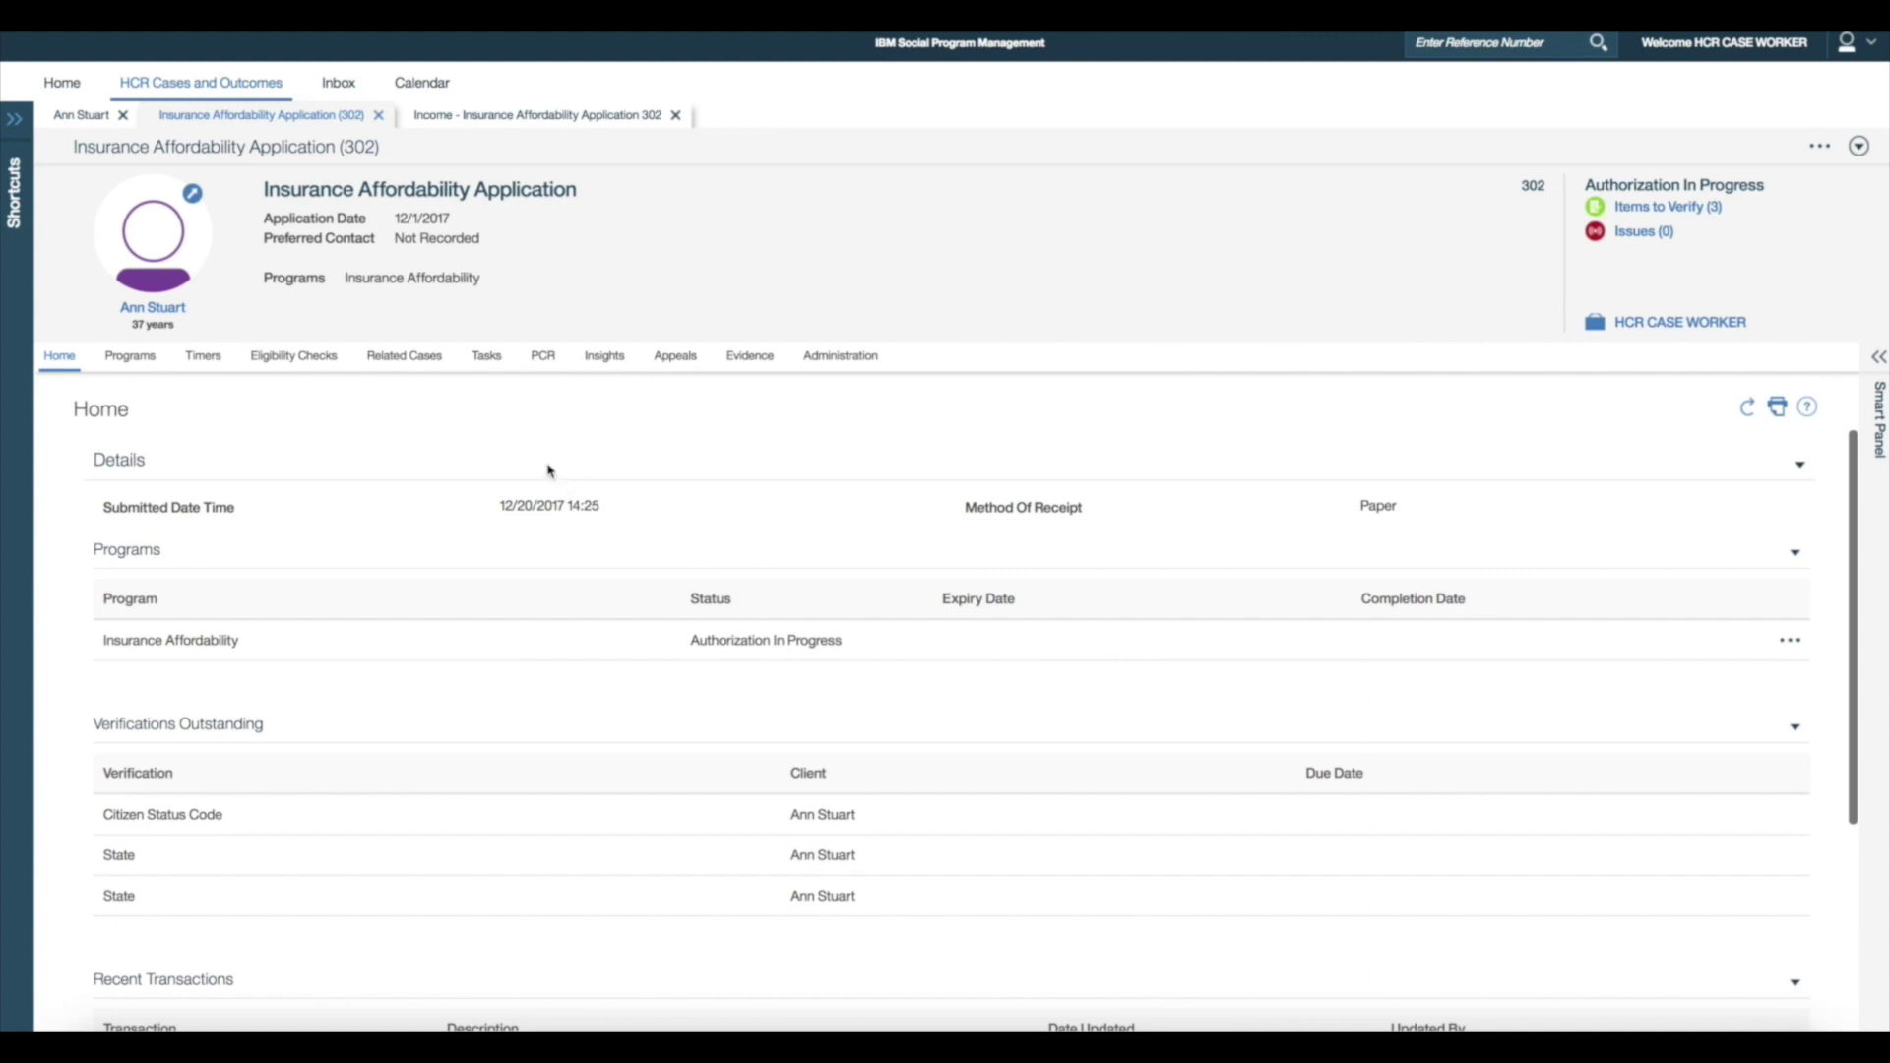
- Open the related Insurance Affordability integrated case from the application and view its member eligibility graph
left_click(438, 371)
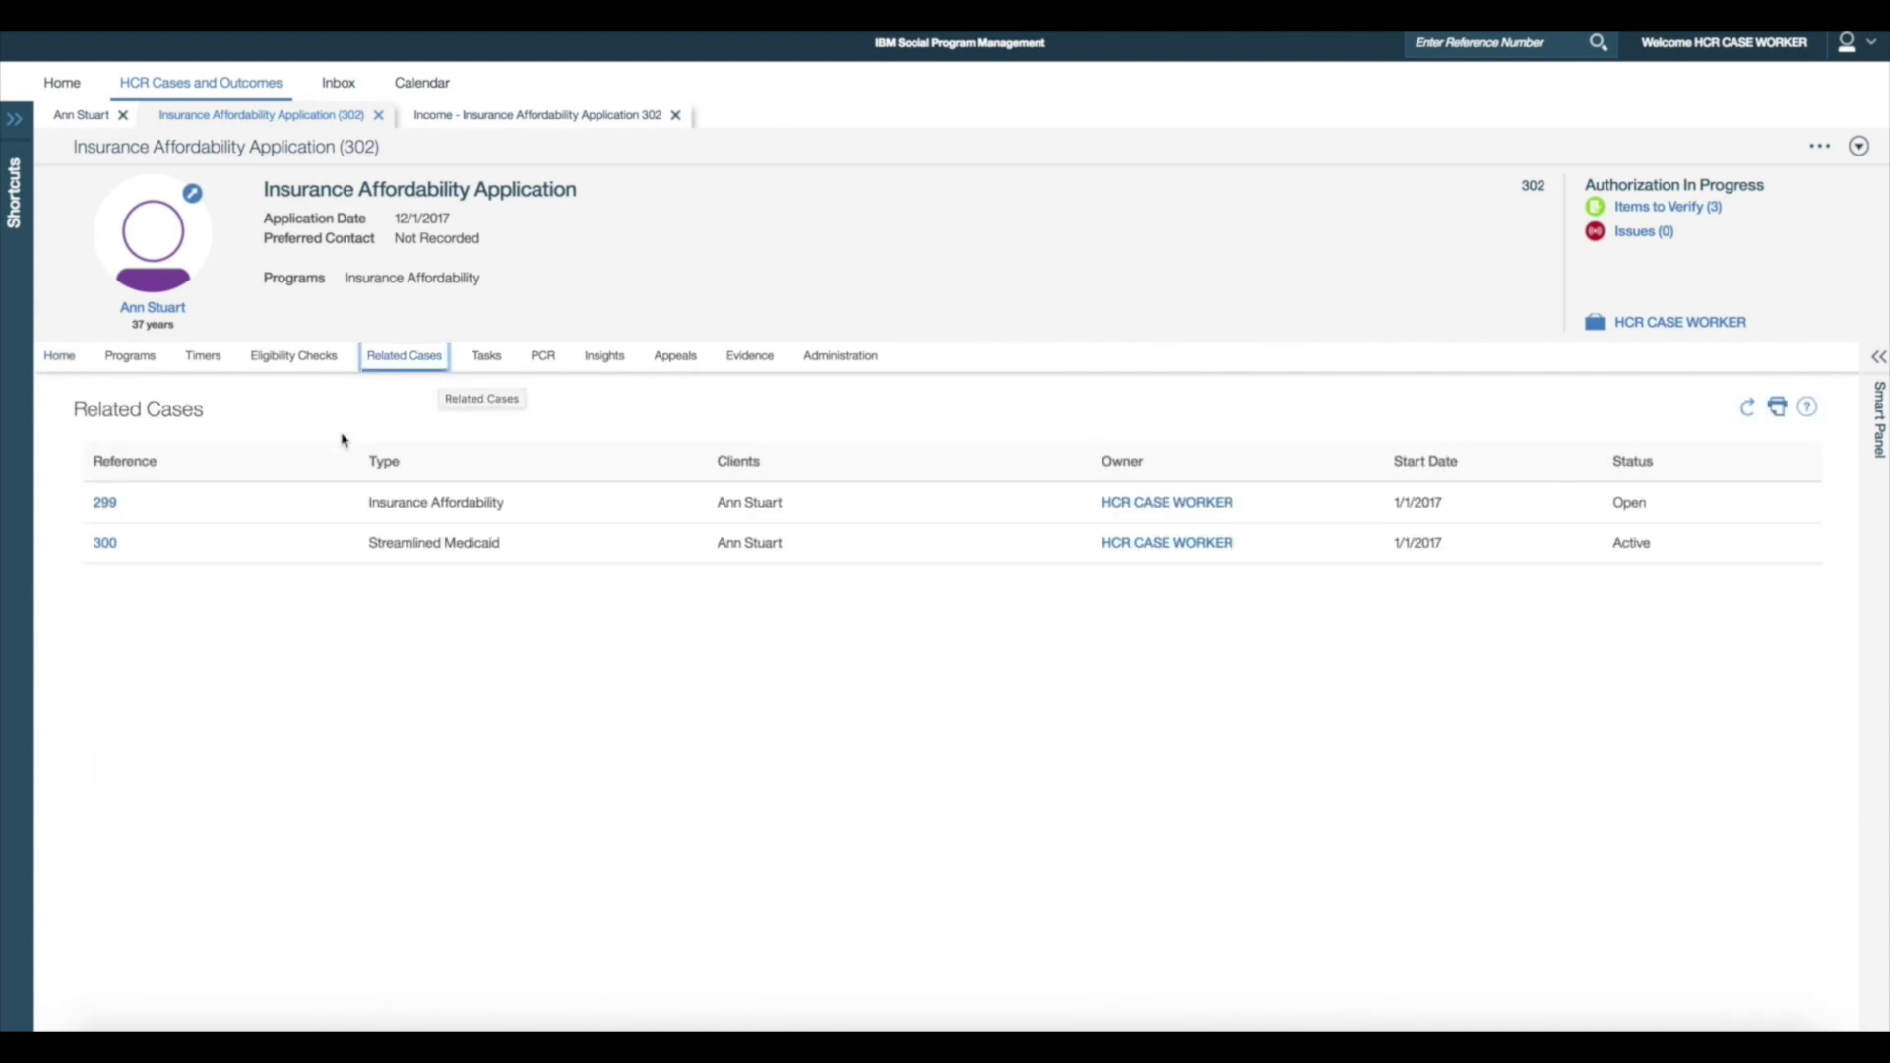
left_click(105, 502)
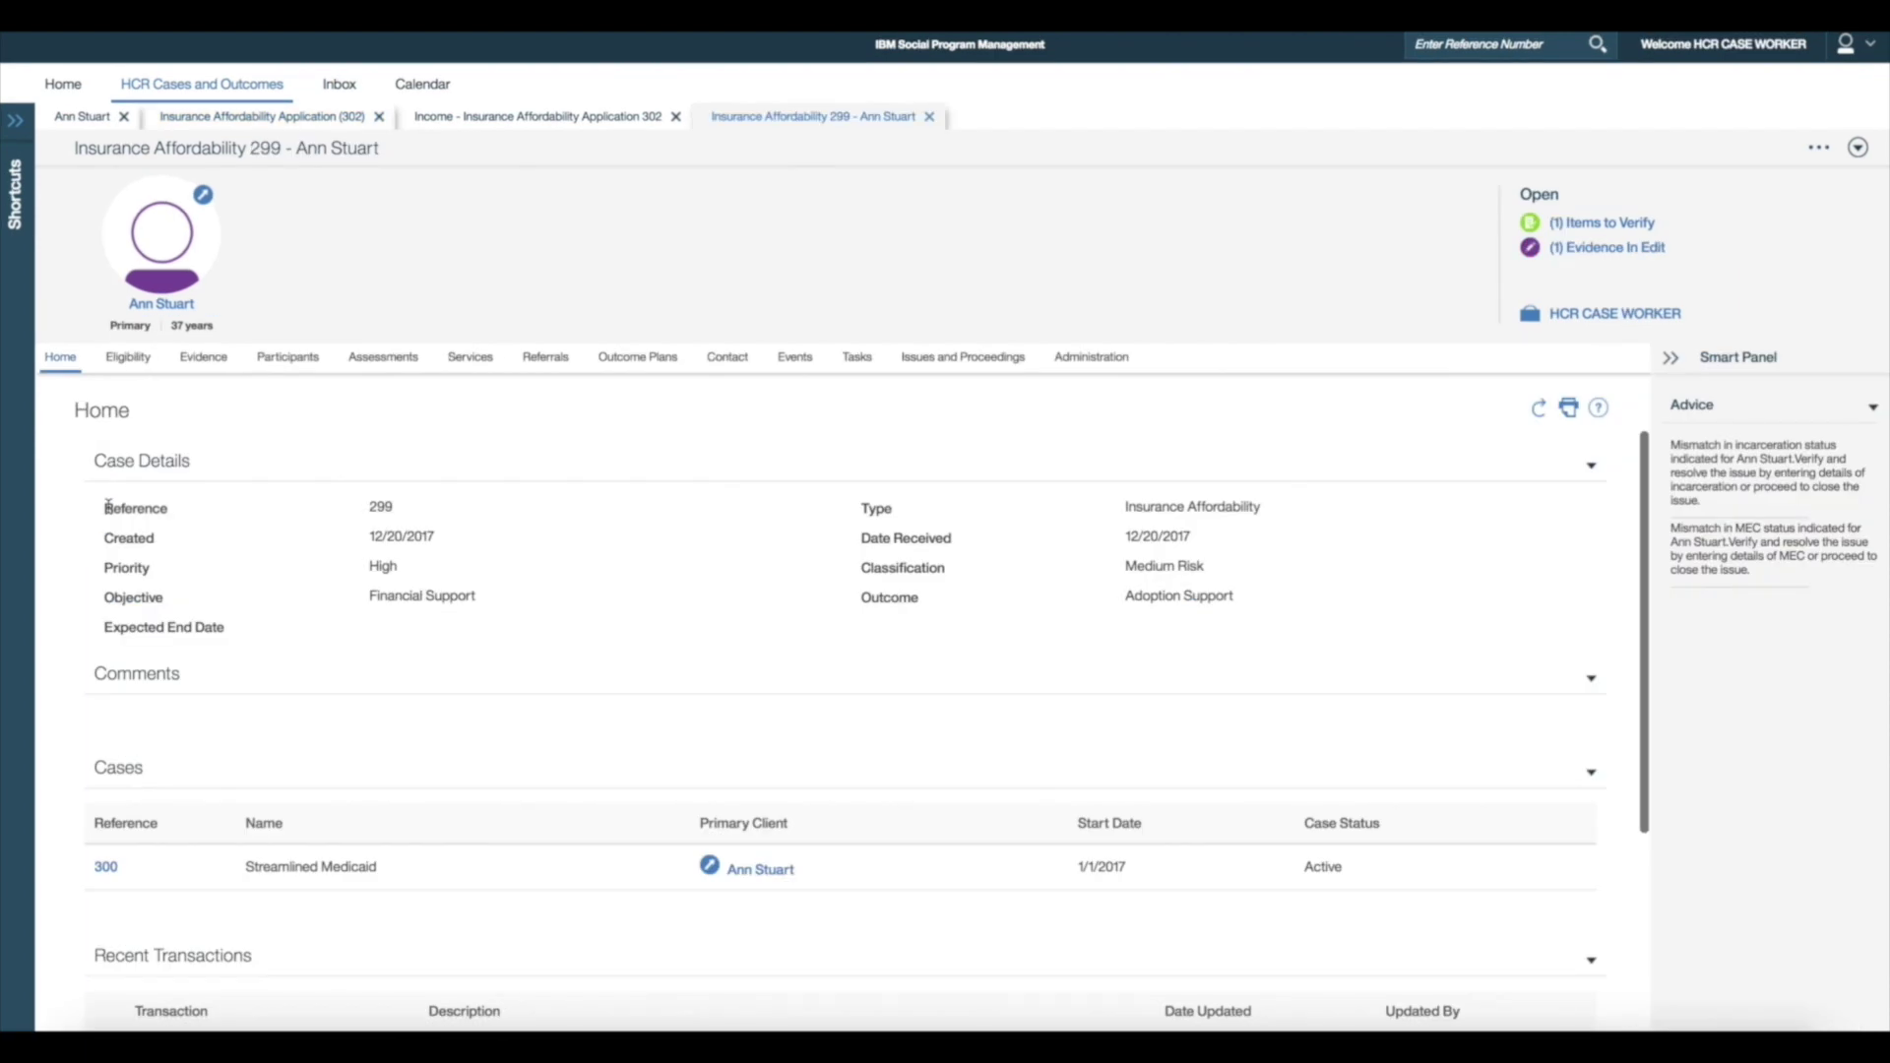
left_click(125, 360)
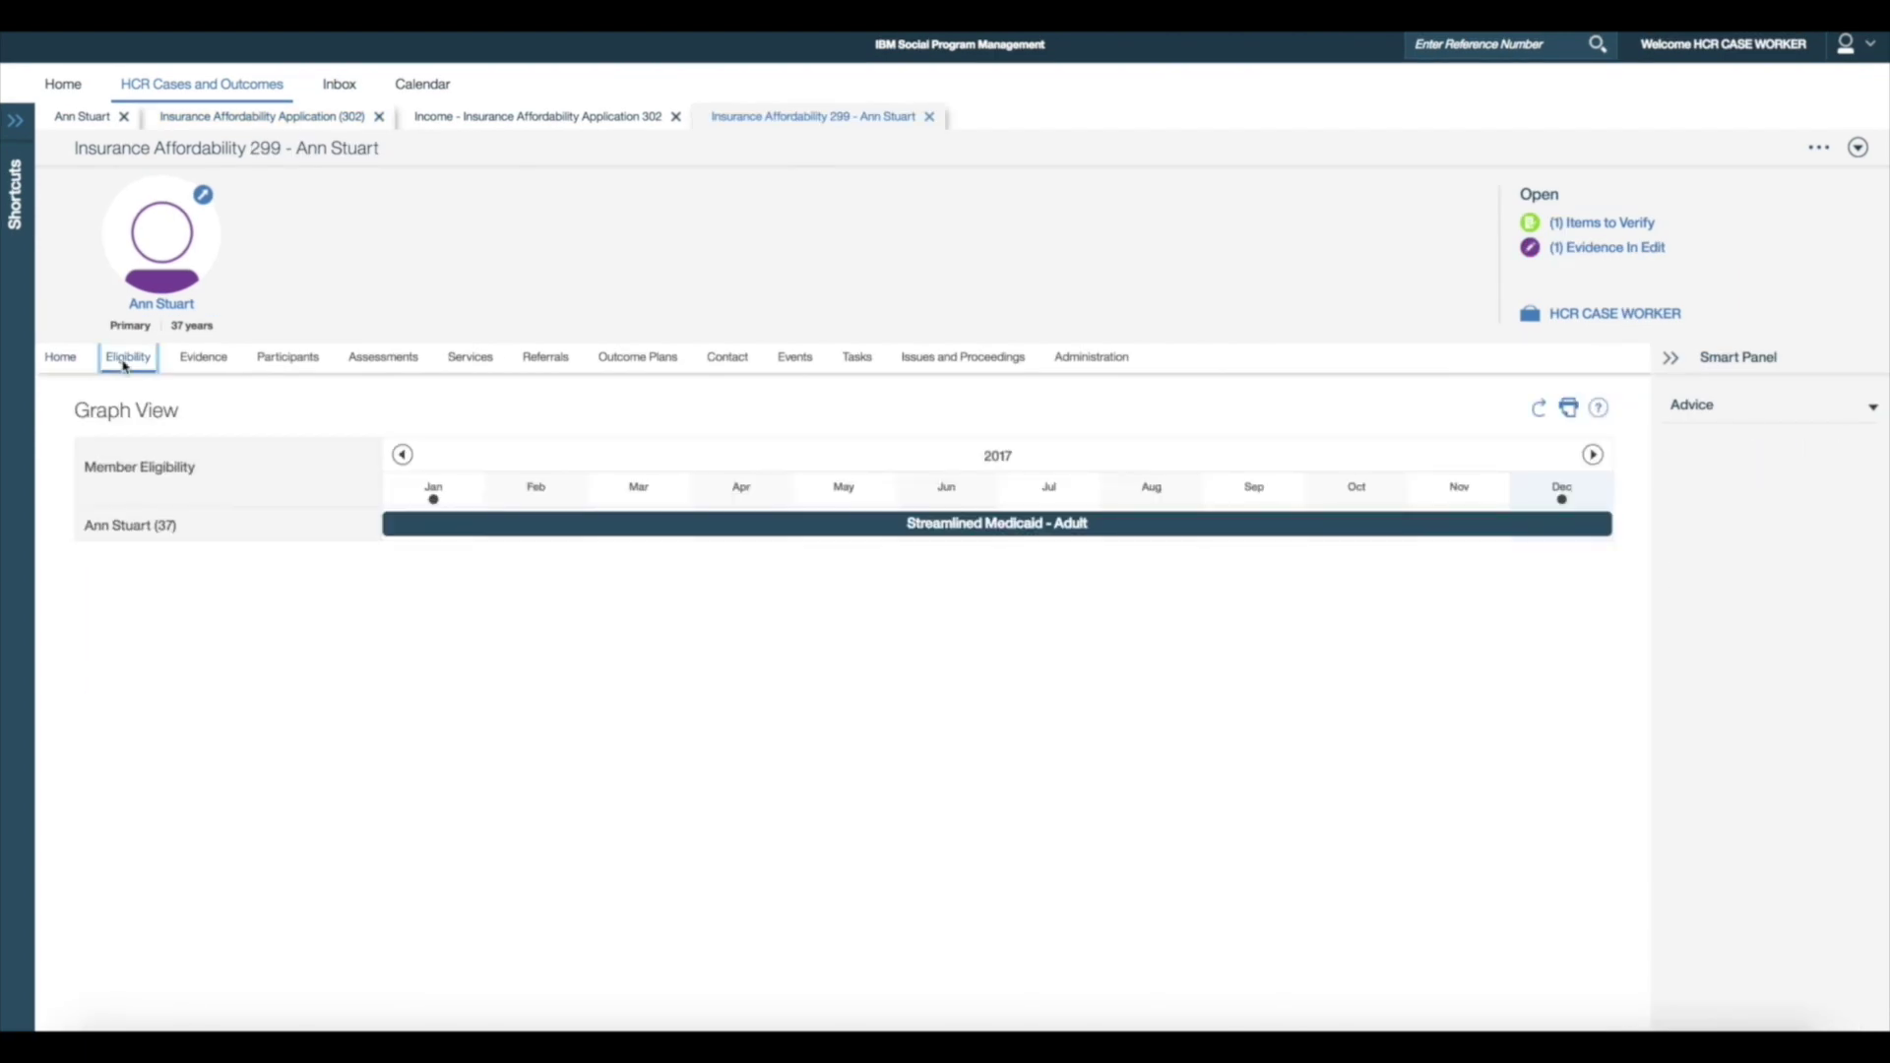